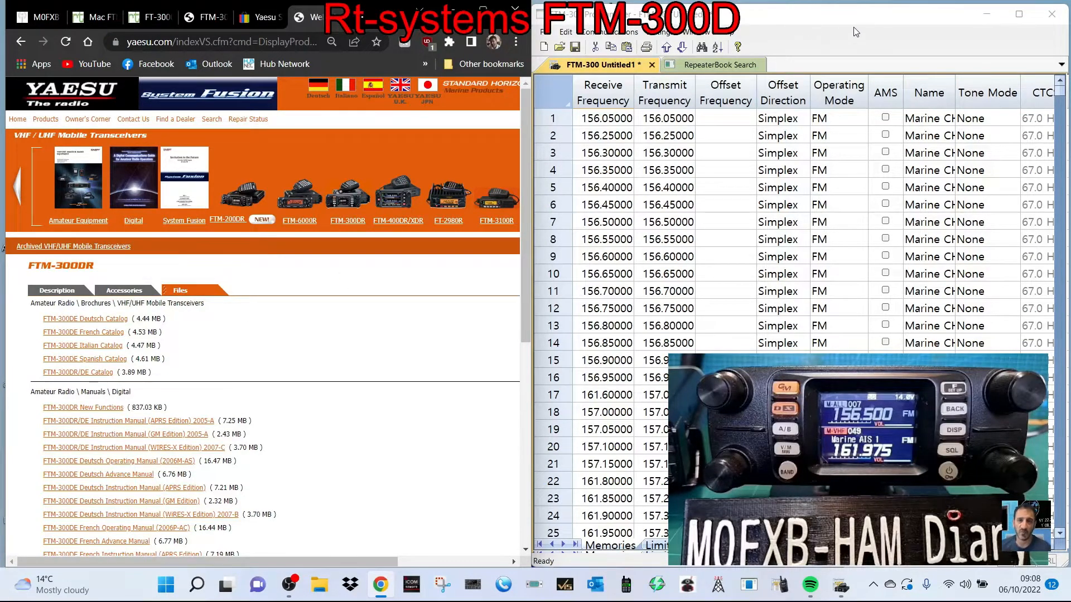
# - Download the FTM-300DR/FTM-300DE Programming Software ADMS-12 from the Yaesu page and open the program folder inside the downloaded archive
pyautogui.moveTo(862, 11)
pyautogui.mouseDown()
pyautogui.moveTo(851, 10)
pyautogui.moveTo(874, 10)
pyautogui.moveTo(862, 9)
pyautogui.mouseUp()
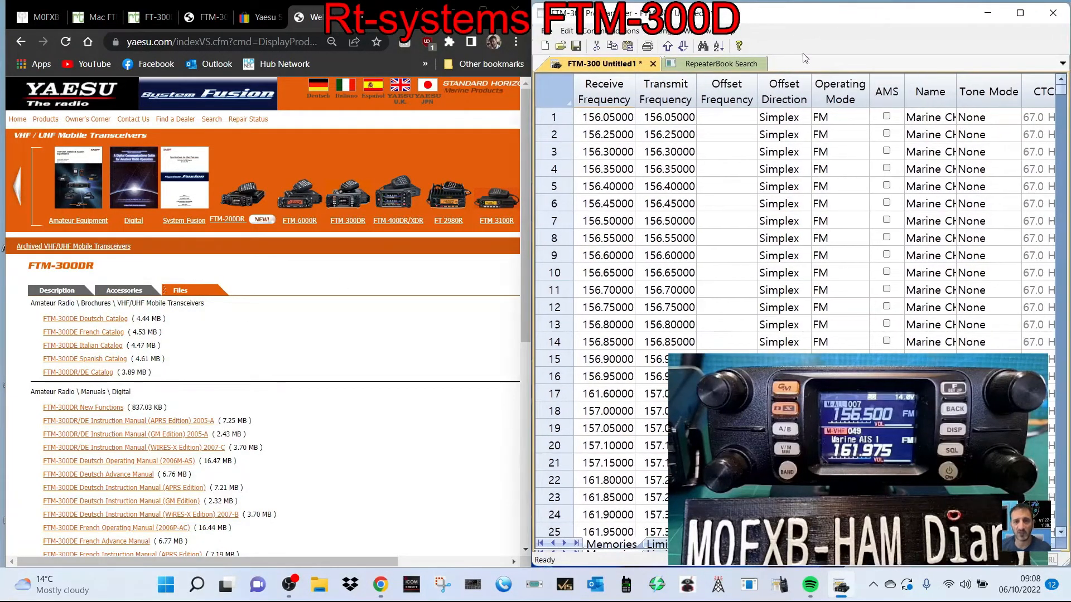
pyautogui.scroll(-7, 301, 386)
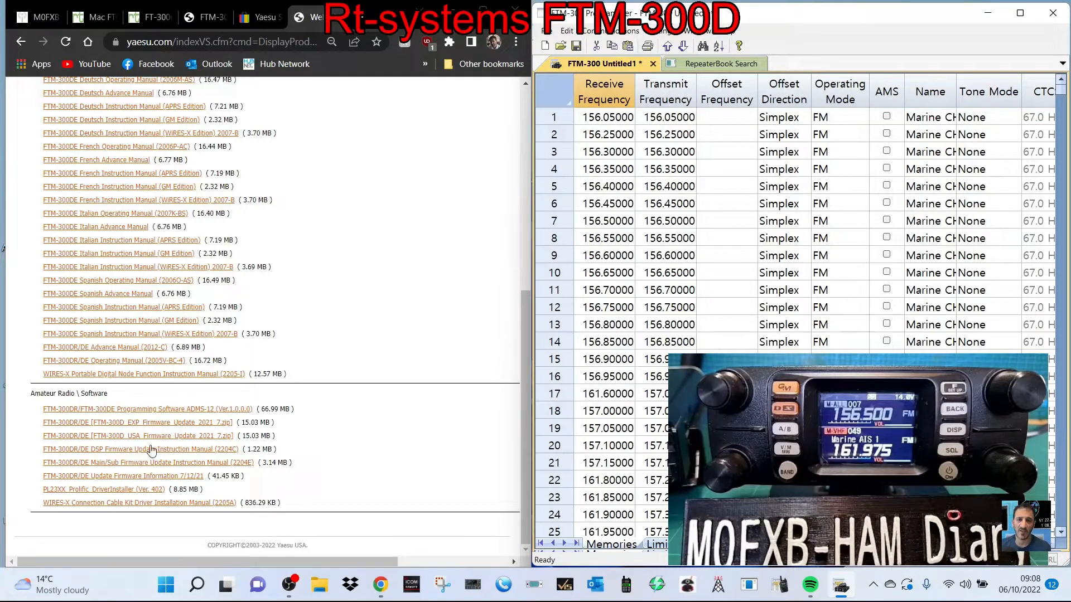
pyautogui.click(174, 412)
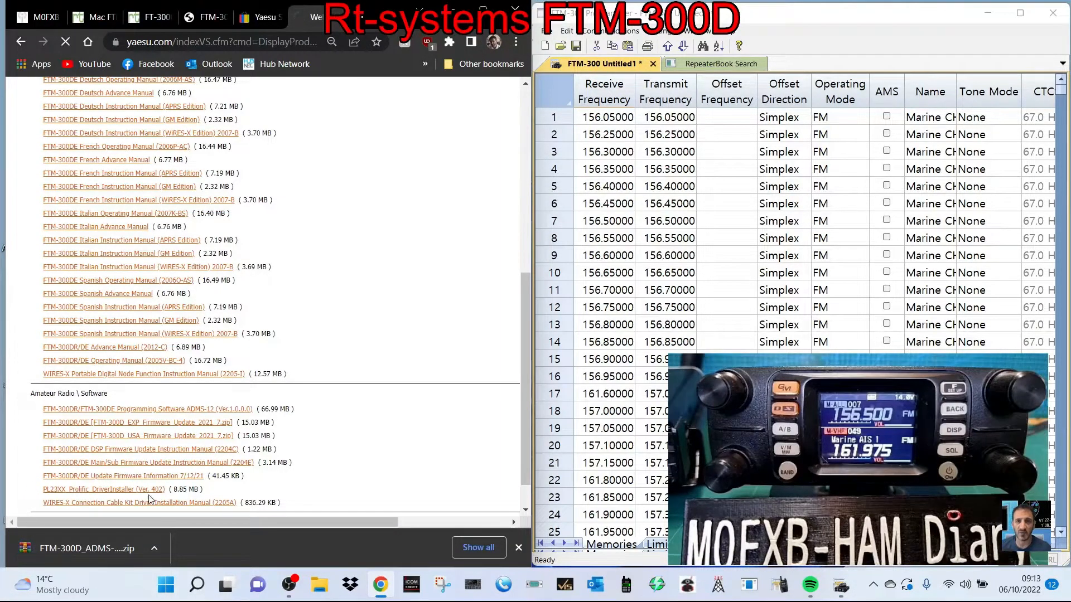
pyautogui.click(86, 549)
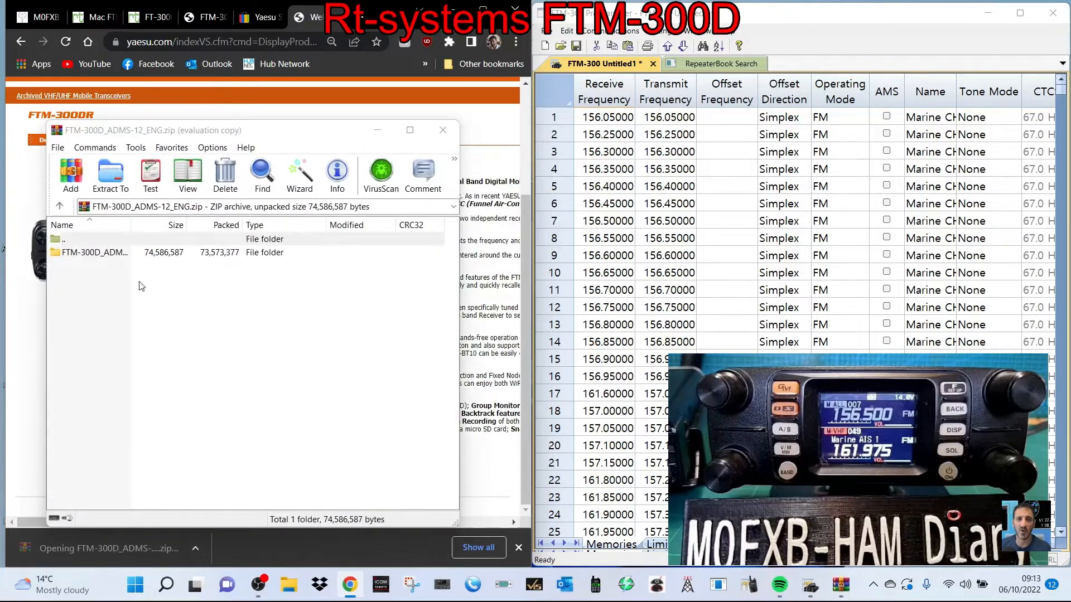
pyautogui.doubleClick(106, 254)
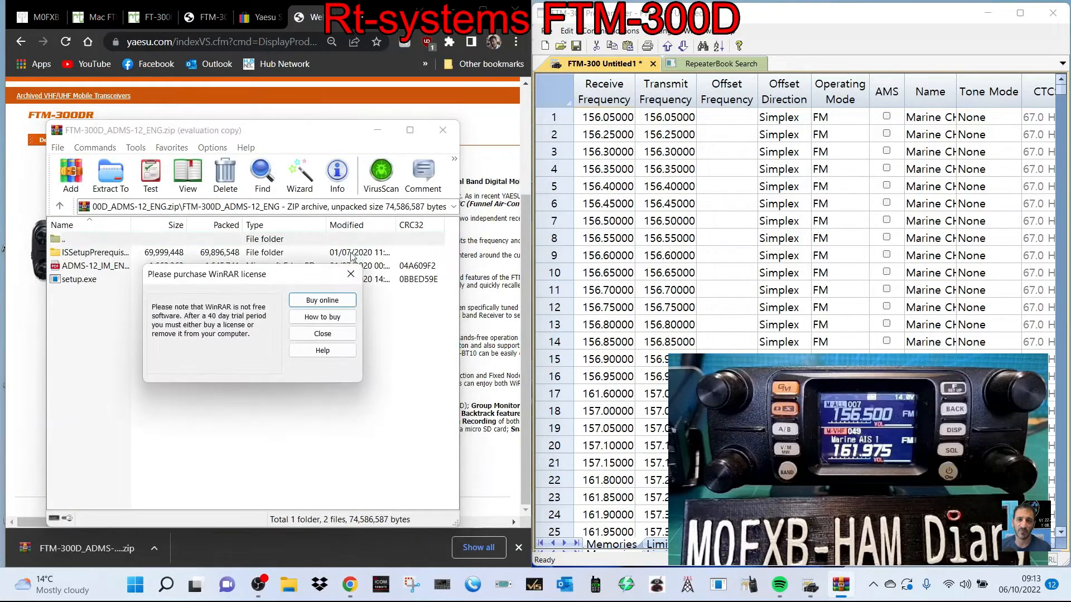
pyautogui.click(352, 274)
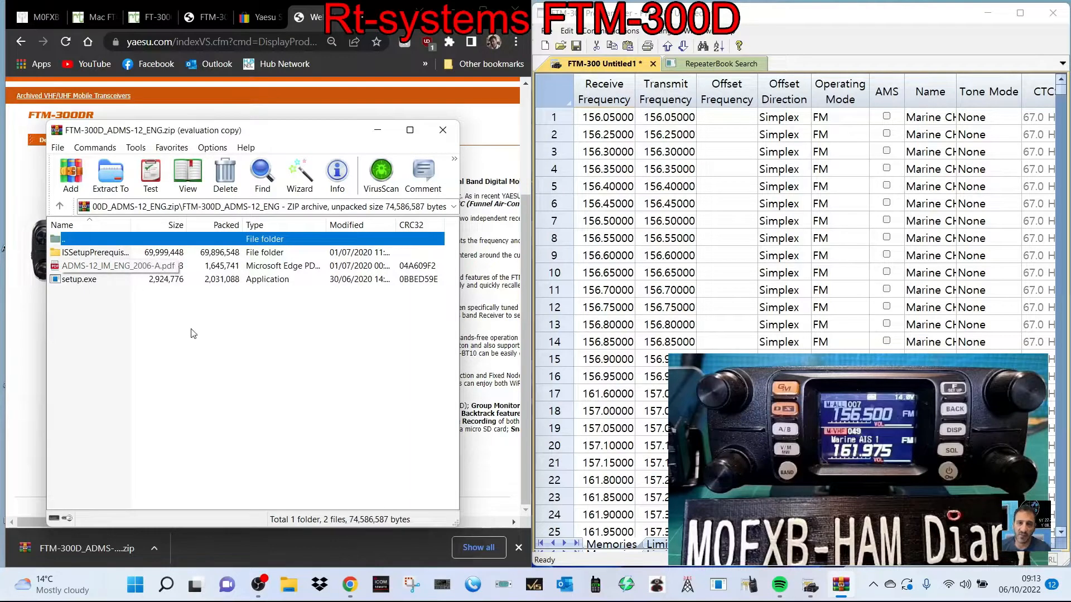
# - Run setup.exe from the archive and install FTM-300D ADMS-12 EXP in the default destination folder
pyautogui.doubleClick(80, 280)
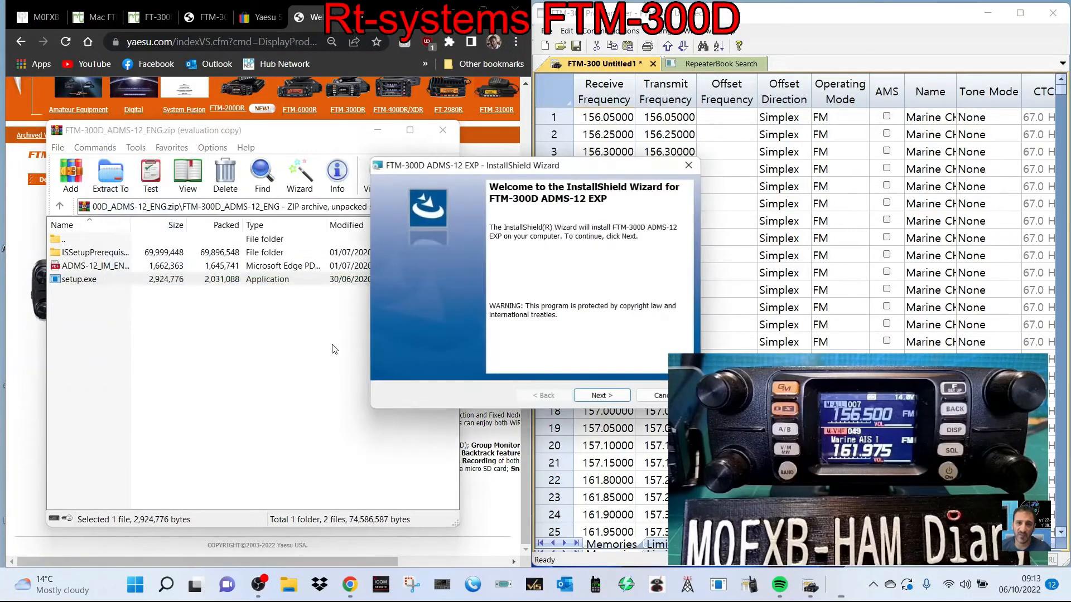
pyautogui.moveTo(603, 165); pyautogui.dragTo(351, 155)
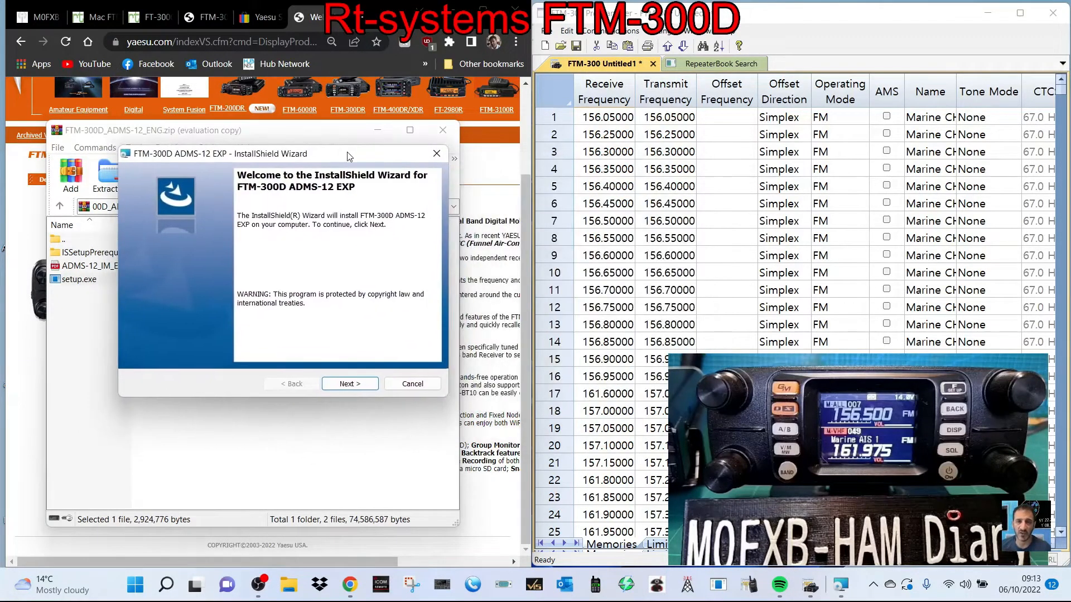
pyautogui.click(348, 384)
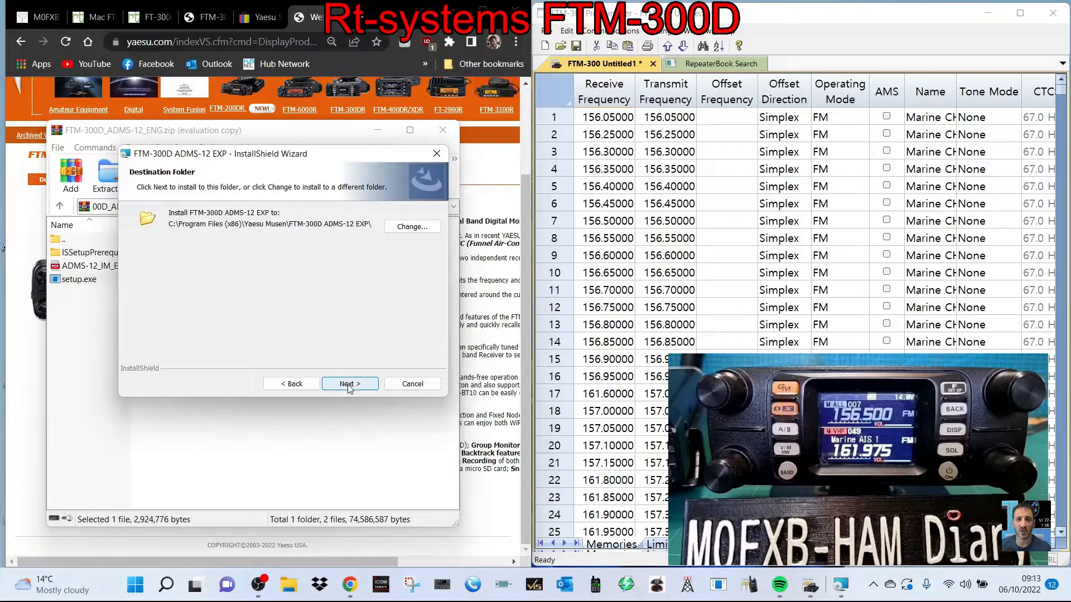
pyautogui.click(348, 385)
pyautogui.click(350, 383)
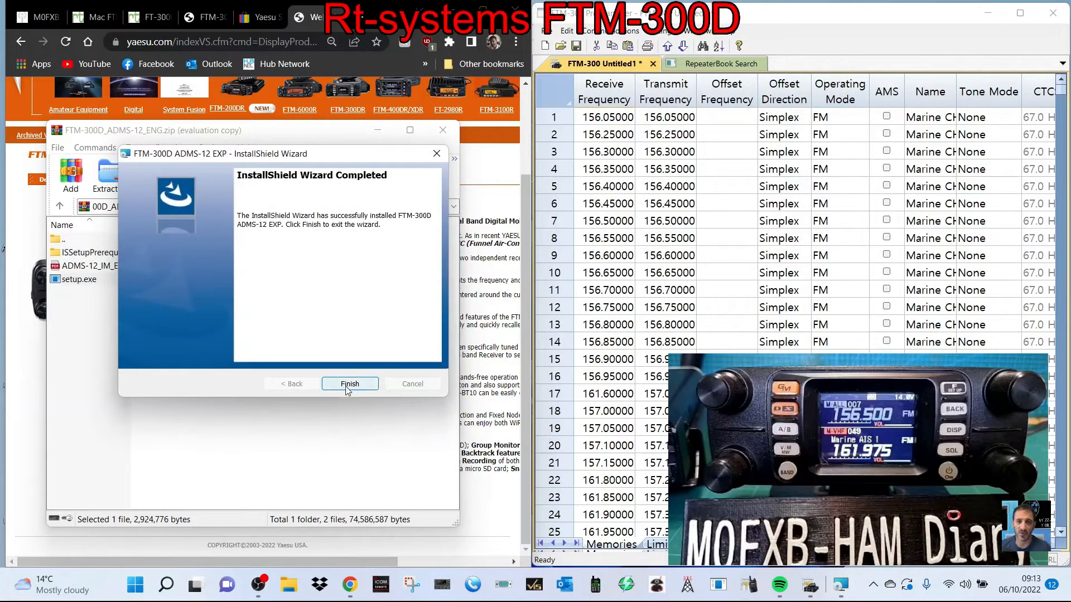
pyautogui.click(350, 384)
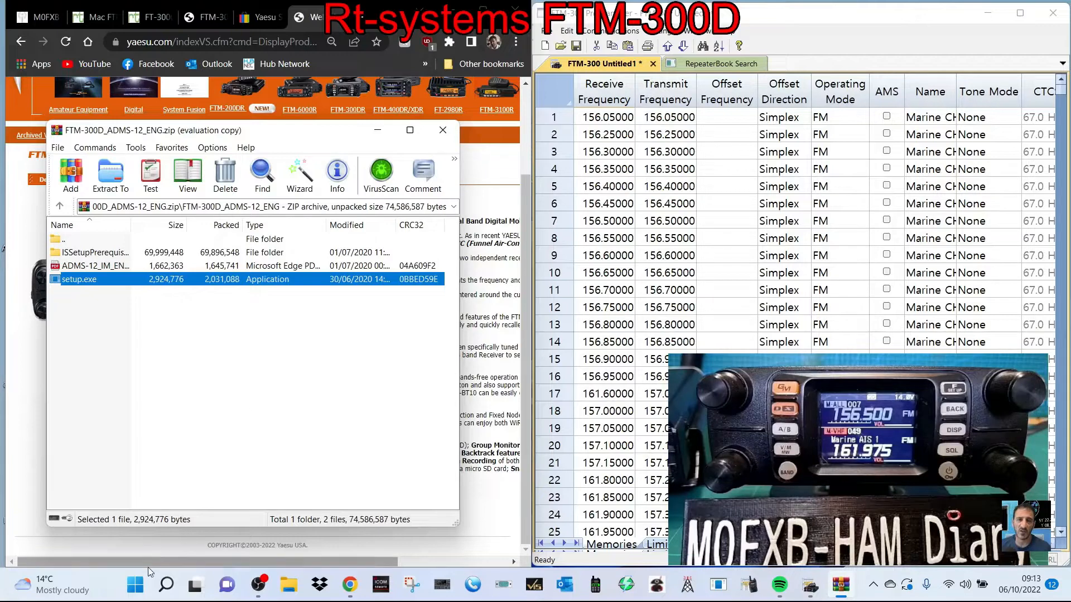
# - Launch FTM-300D ADMS-12 EXP, with the archive window closed and the programmer window moved and slightly enlarged
pyautogui.click(140, 585)
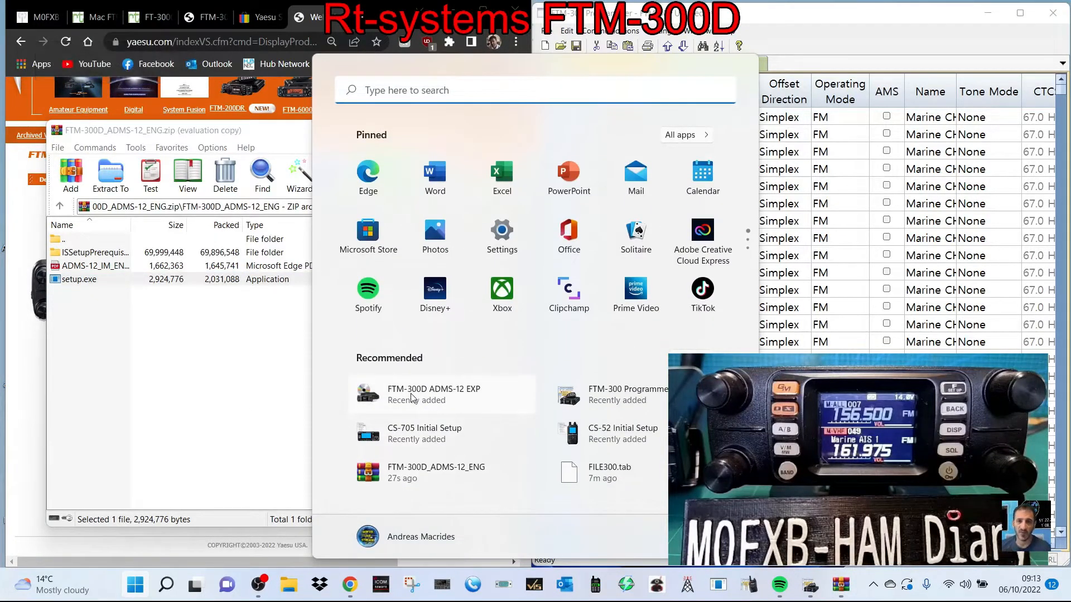
pyautogui.click(446, 395)
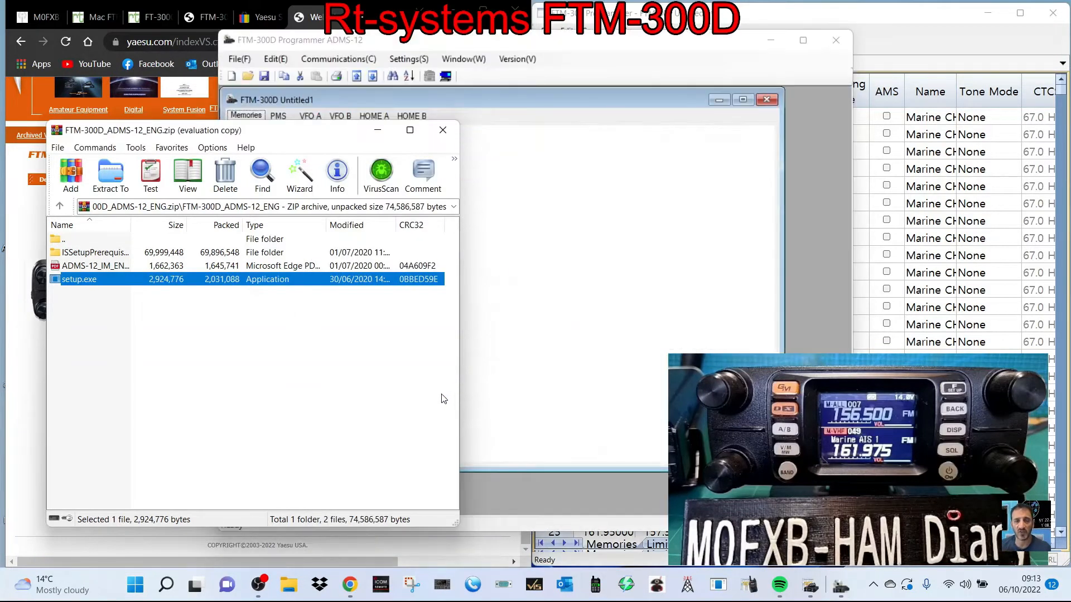
pyautogui.click(443, 130)
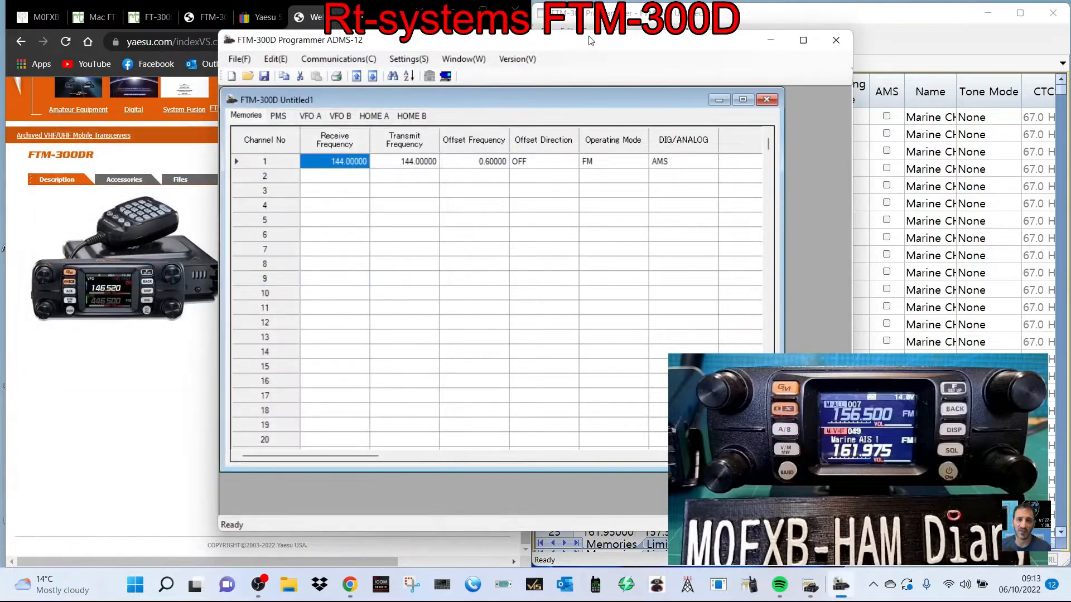
pyautogui.moveTo(664, 44); pyautogui.dragTo(464, 22)
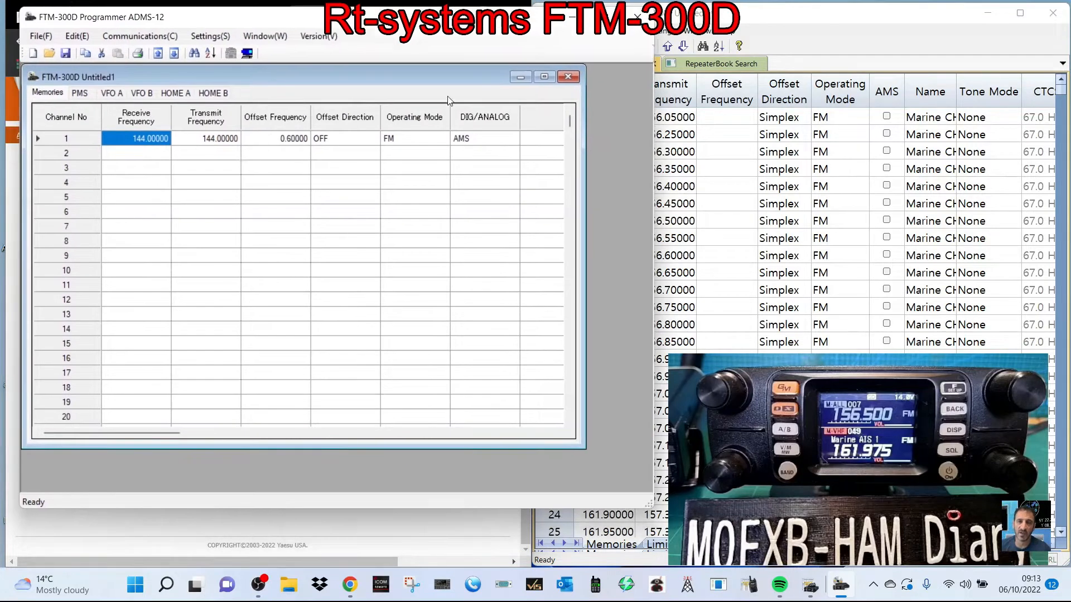
pyautogui.moveTo(381, 508); pyautogui.dragTo(385, 545)
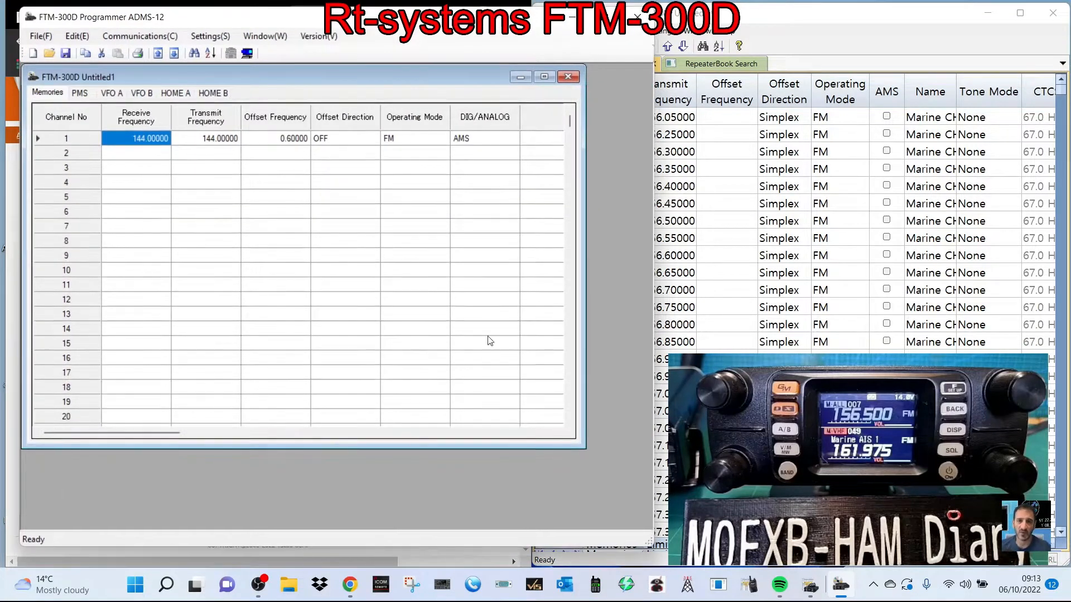
pyautogui.moveTo(654, 212)
pyautogui.mouseDown()
pyautogui.moveTo(541, 224)
pyautogui.moveTo(657, 224)
pyautogui.mouseUp()
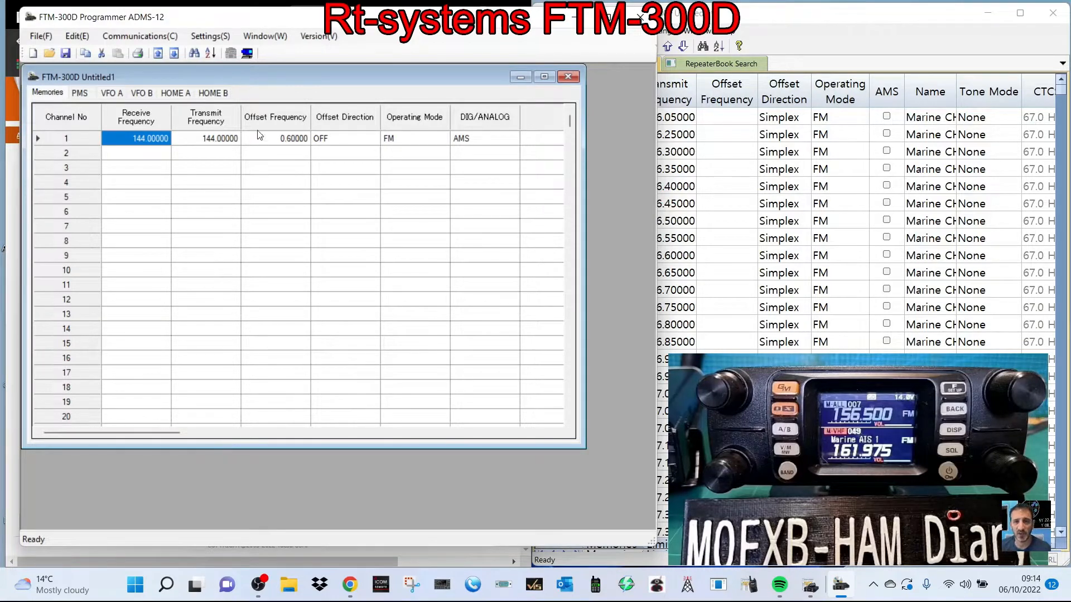
# - Look over the programmer's communication commands and view the Yaesu SCU-20 cable picture on the open eBay page
pyautogui.click(128, 37)
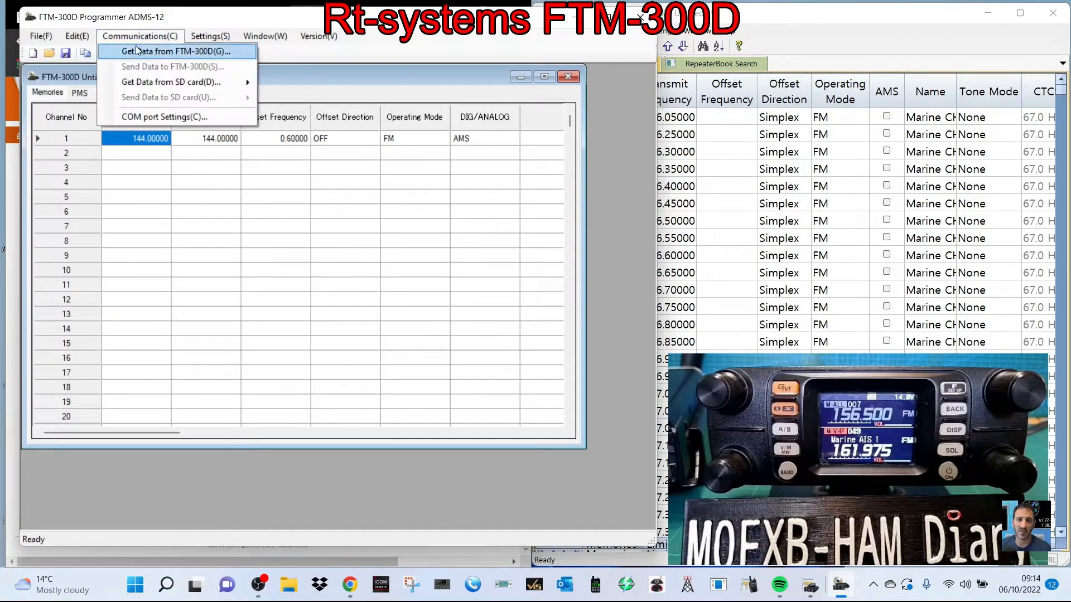
pyautogui.moveTo(159, 87)
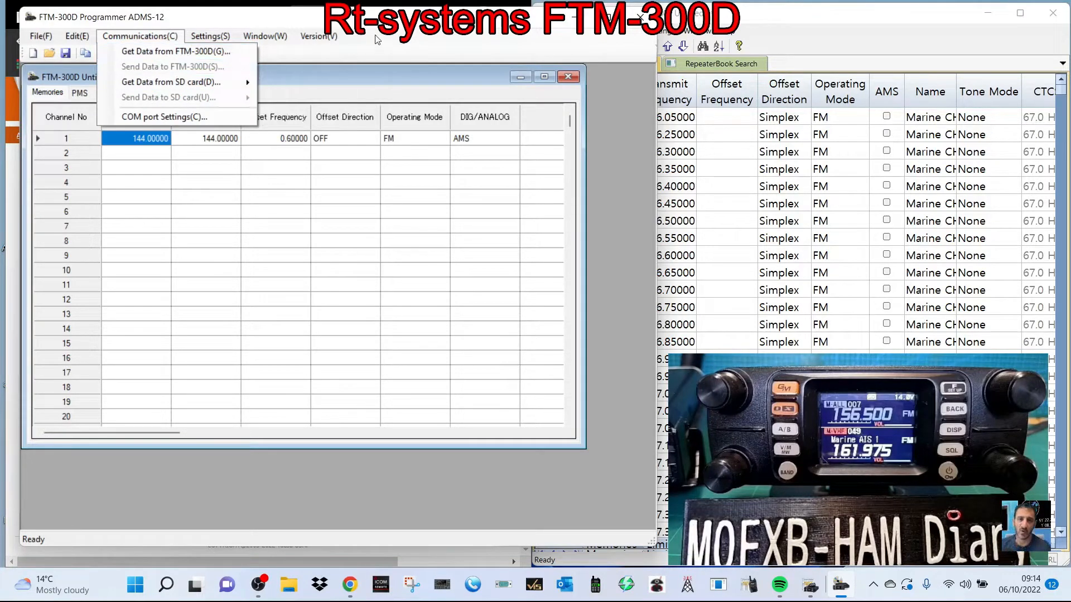
pyautogui.click(376, 21)
pyautogui.moveTo(376, 21); pyautogui.dragTo(804, 44)
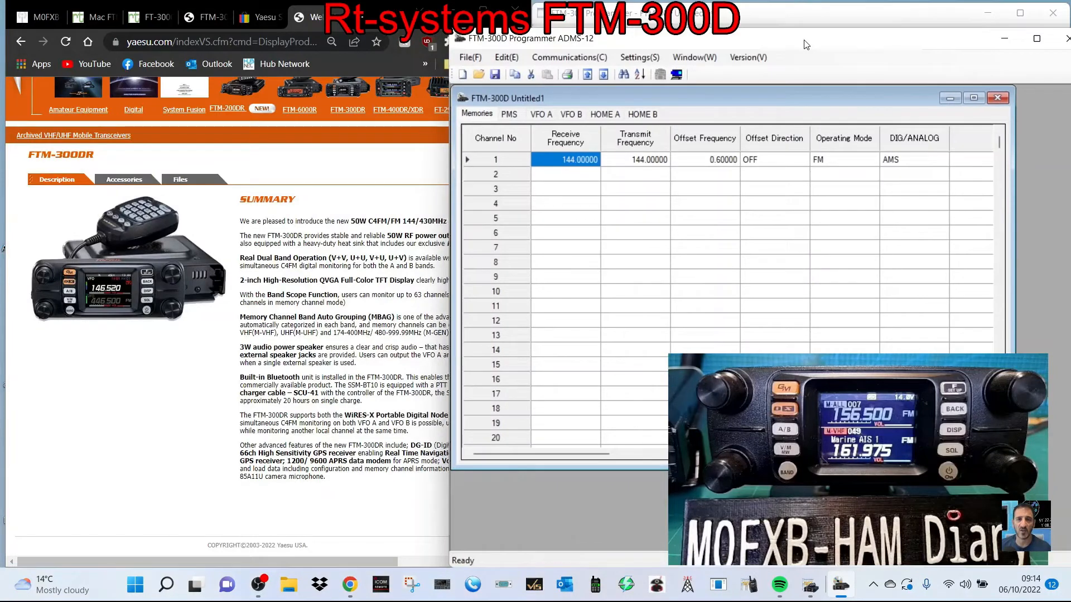
pyautogui.click(257, 21)
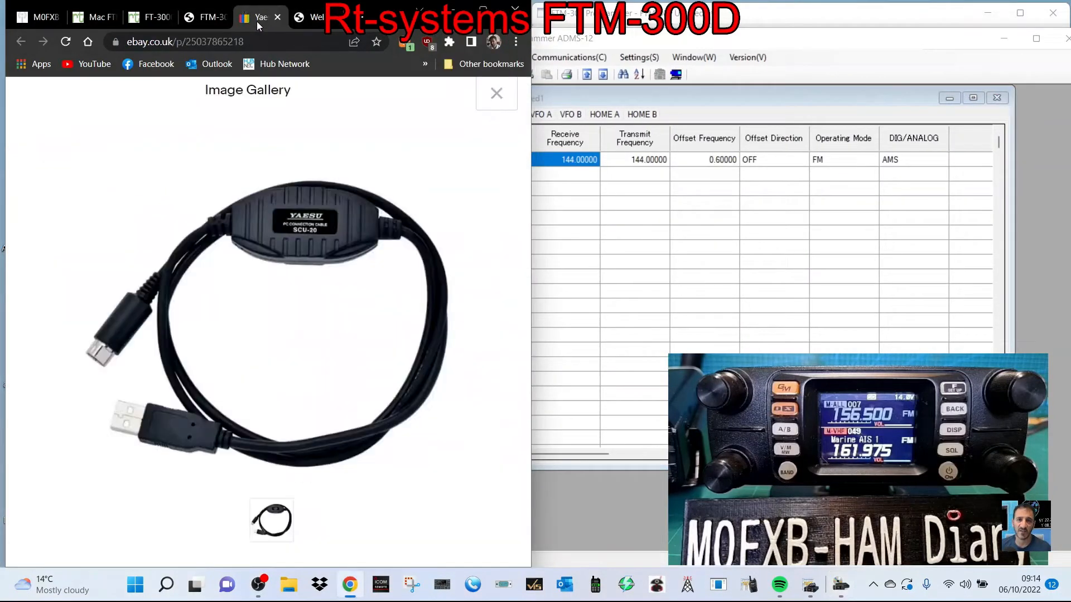
# - Arrange the ADMS-12 programmer and the FTM-300 memory list side by side, with the ADMS-12 programmer in front
pyautogui.click(826, 12)
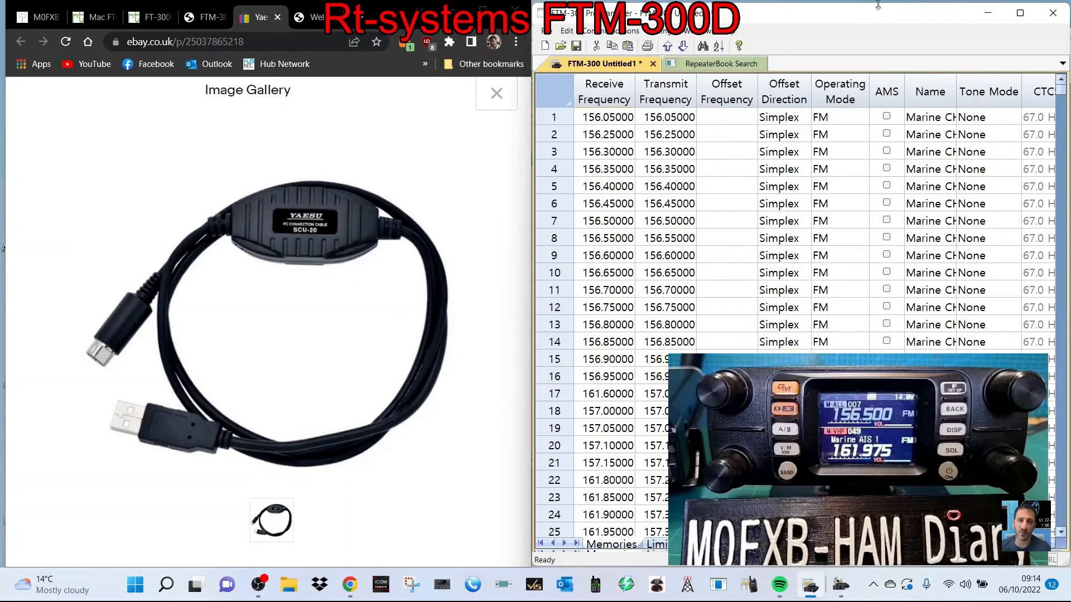
pyautogui.moveTo(899, 17); pyautogui.dragTo(902, 79)
pyautogui.click(882, 41)
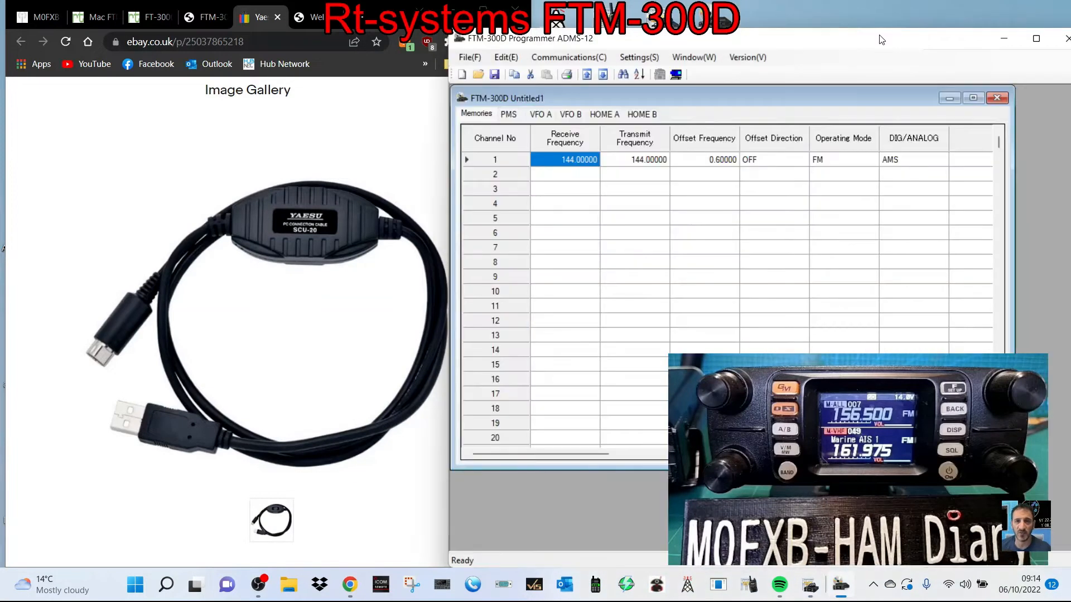
pyautogui.moveTo(886, 42); pyautogui.dragTo(537, 45)
pyautogui.moveTo(868, 81); pyautogui.dragTo(868, 30)
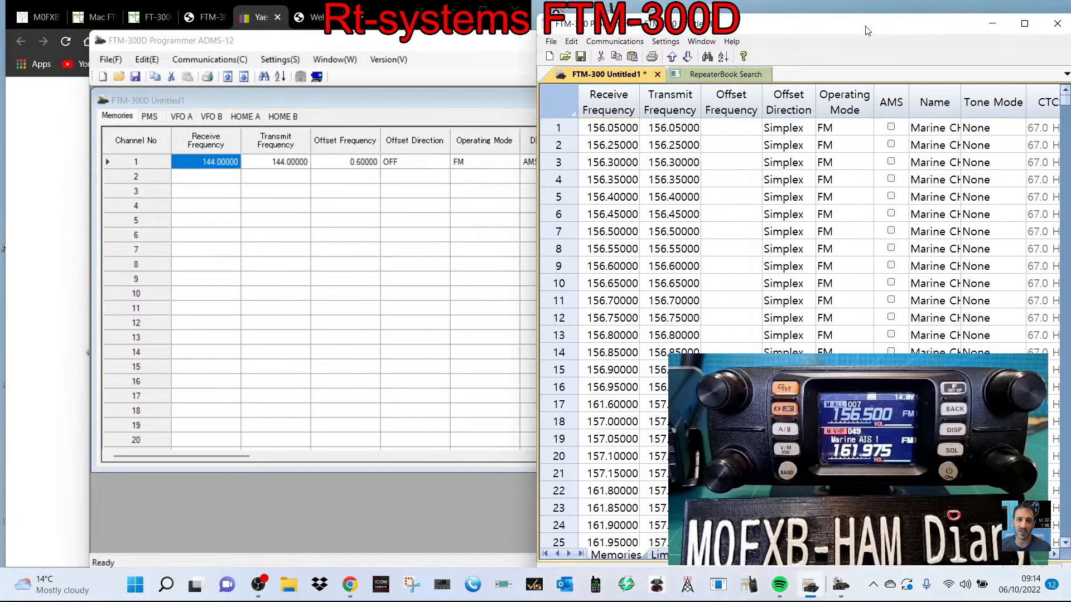
pyautogui.click(456, 46)
pyautogui.moveTo(545, 42); pyautogui.dragTo(467, 51)
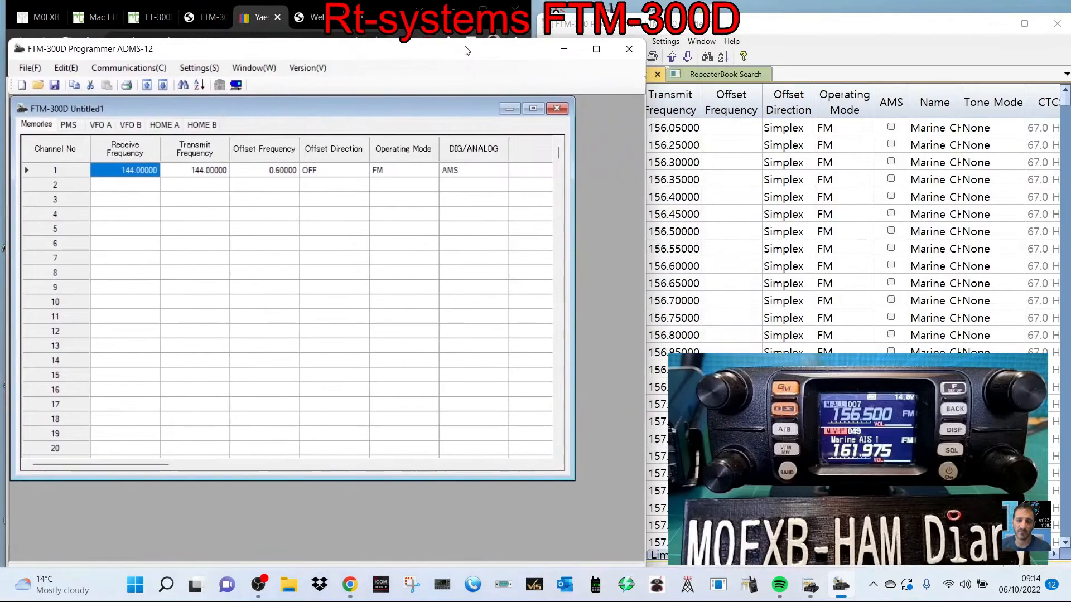
# - Try to get the data from the FTM-300D radio into the ADMS-12 programmer
pyautogui.click(129, 67)
pyautogui.click(129, 79)
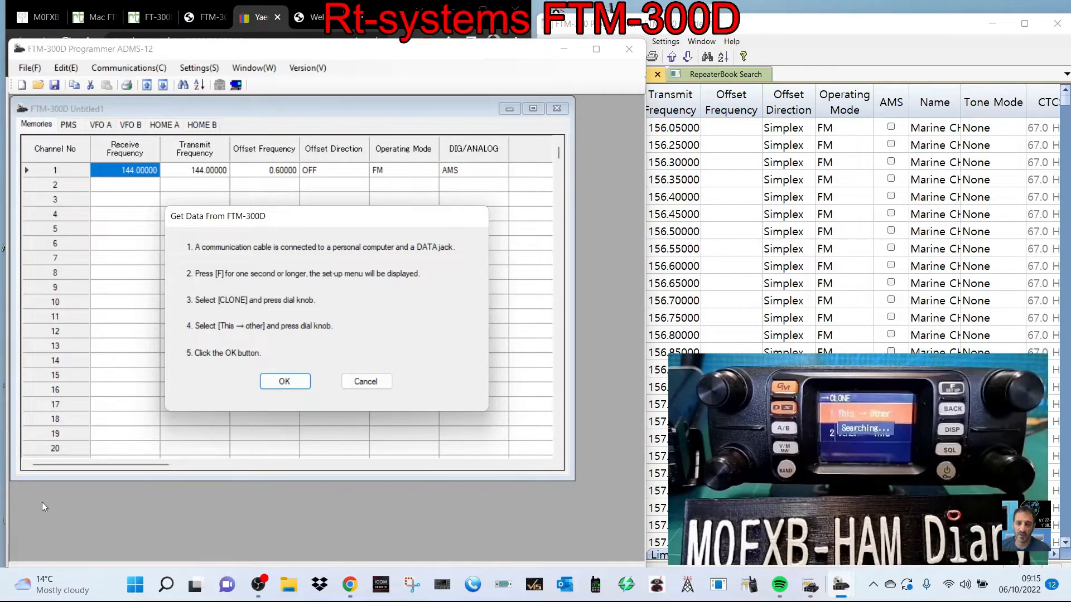
pyautogui.click(274, 387)
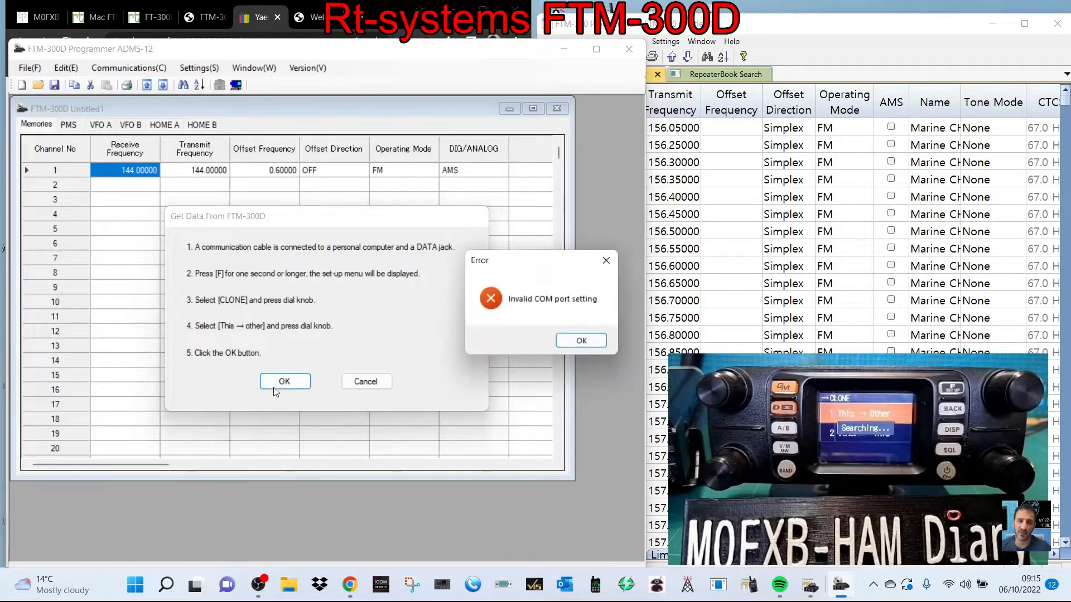
pyautogui.click(580, 341)
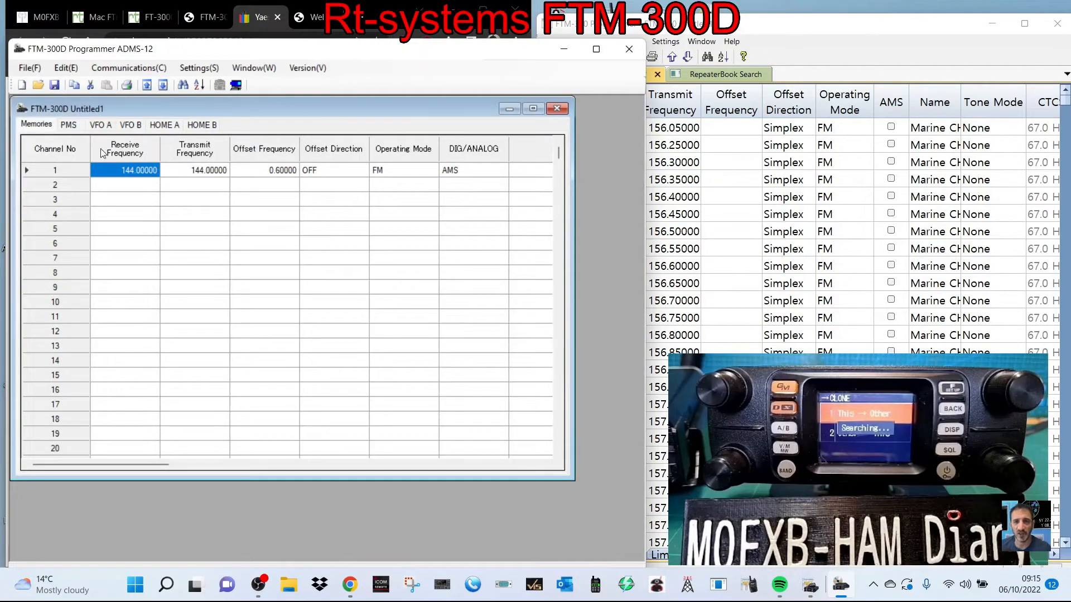
# - Examine the common radio settings, including the COM port settings, and close them unchanged
pyautogui.click(127, 69)
pyautogui.moveTo(189, 73)
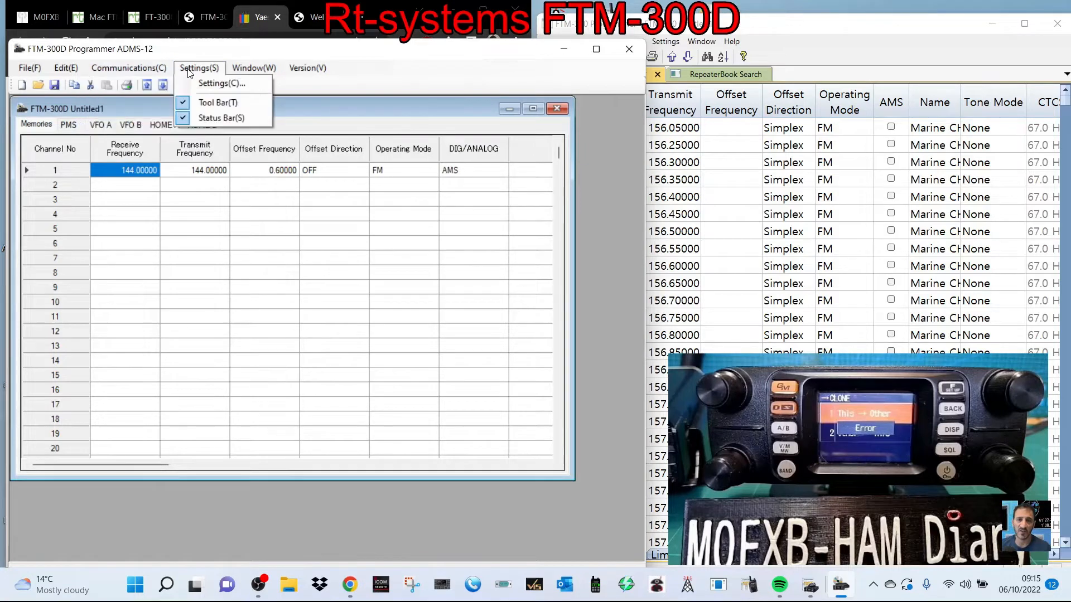
pyautogui.click(214, 84)
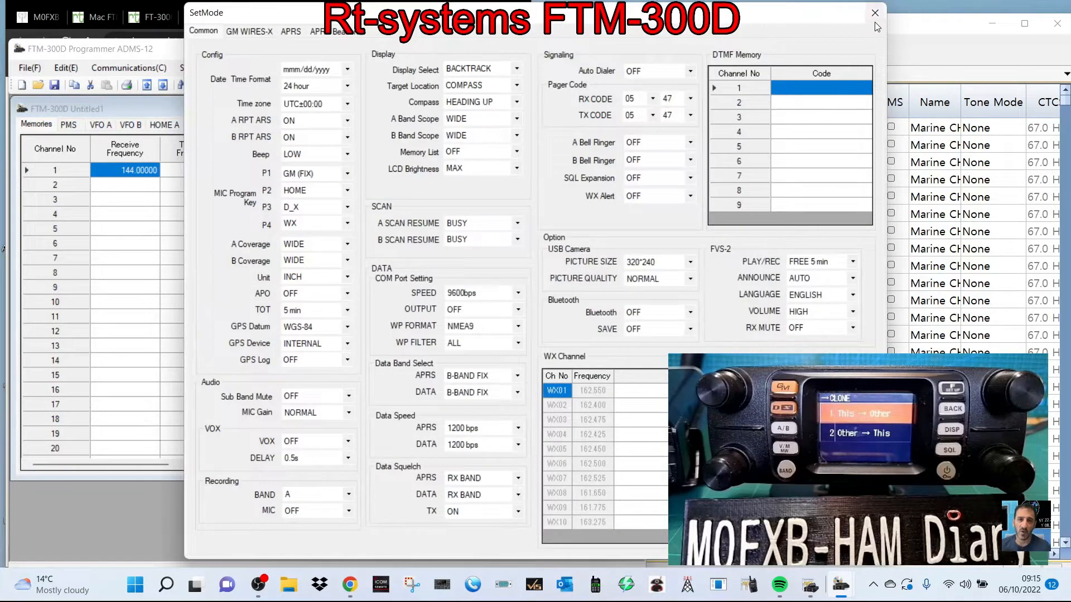
pyautogui.click(876, 14)
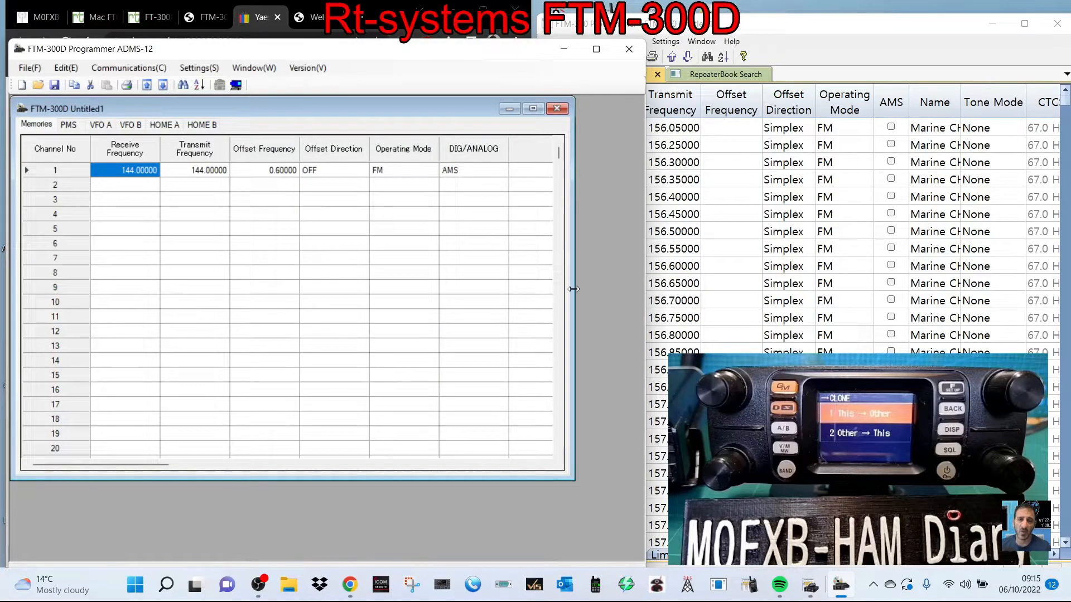
# - Check in Device Manager which COM port the Prolific USB-to-Serial cable uses
pyautogui.rightClick(133, 596)
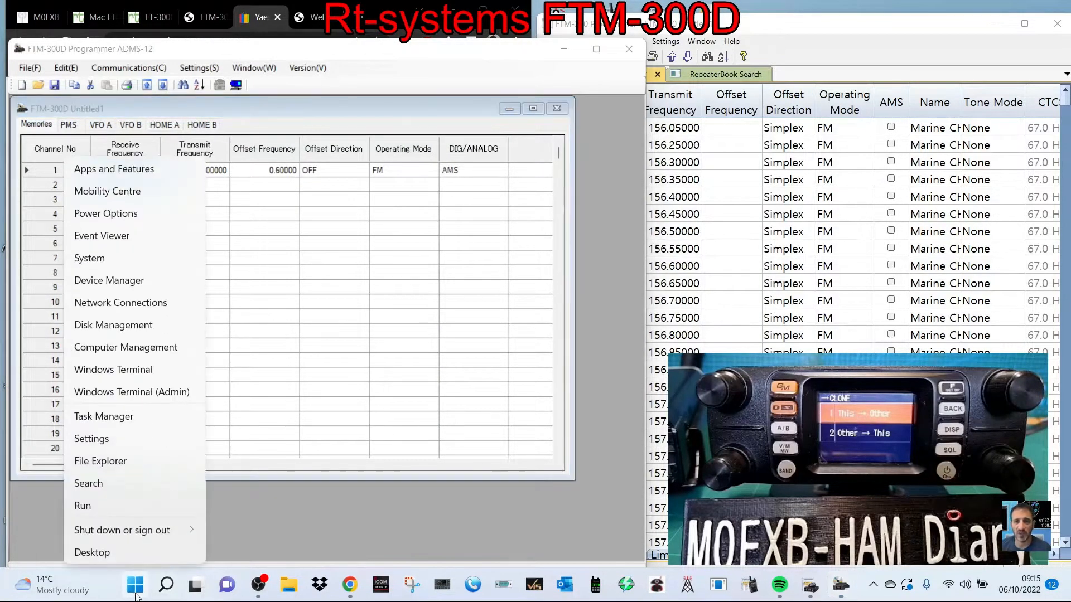
pyautogui.click(143, 285)
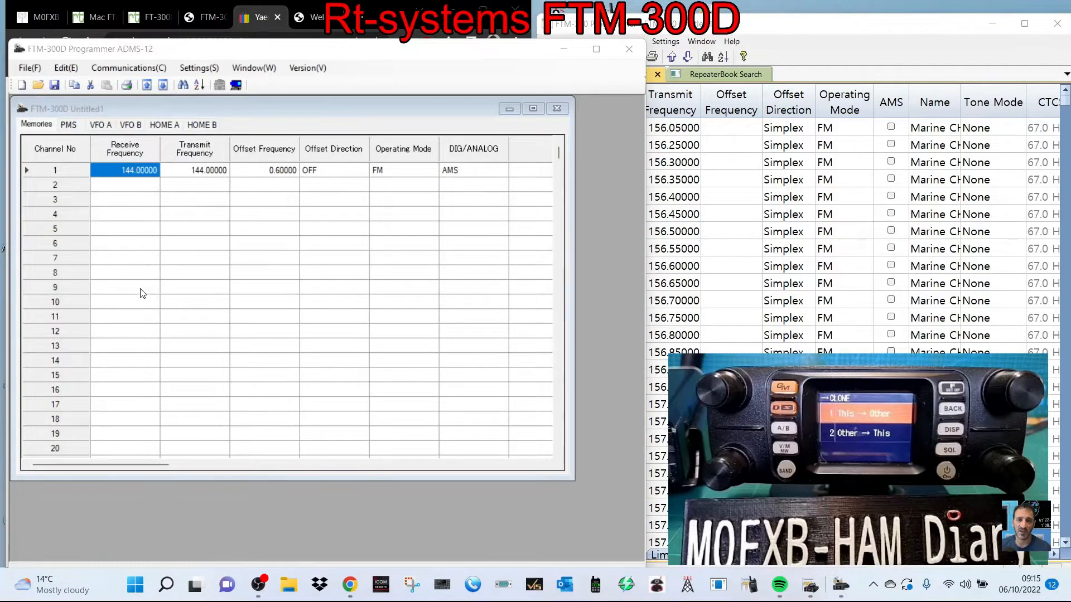
pyautogui.doubleClick(143, 319)
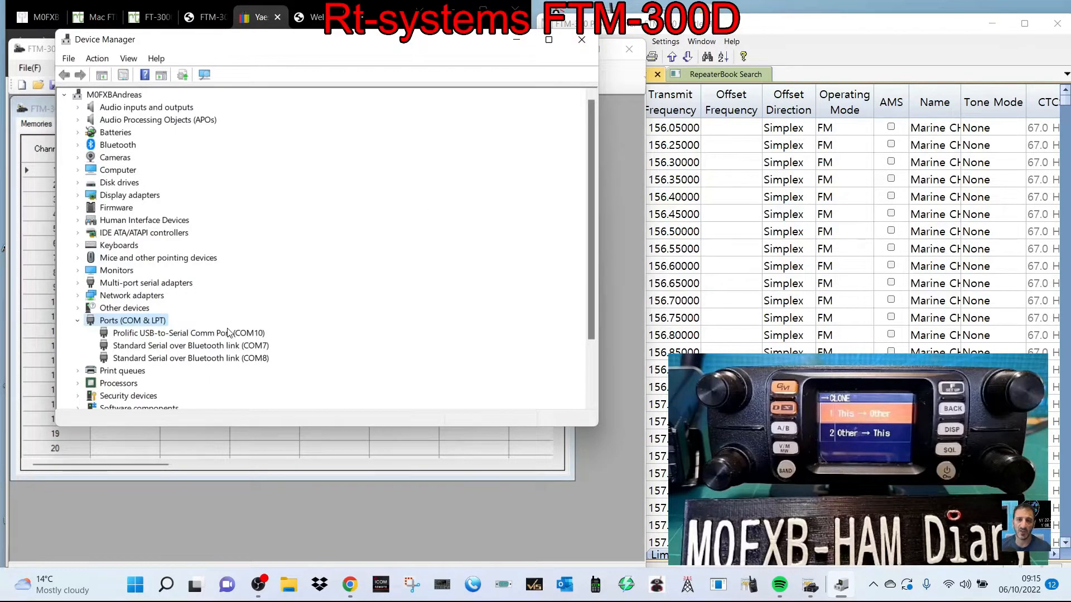
pyautogui.click(583, 44)
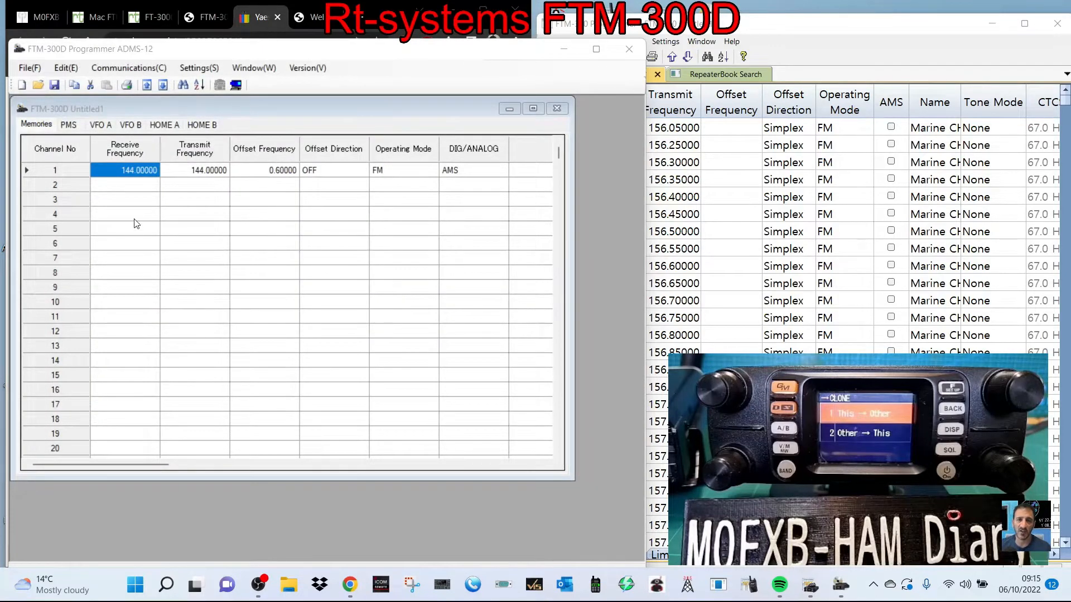
# - Set the ADMS-12 programmer's communication port to COM10
pyautogui.click(123, 68)
pyautogui.click(153, 148)
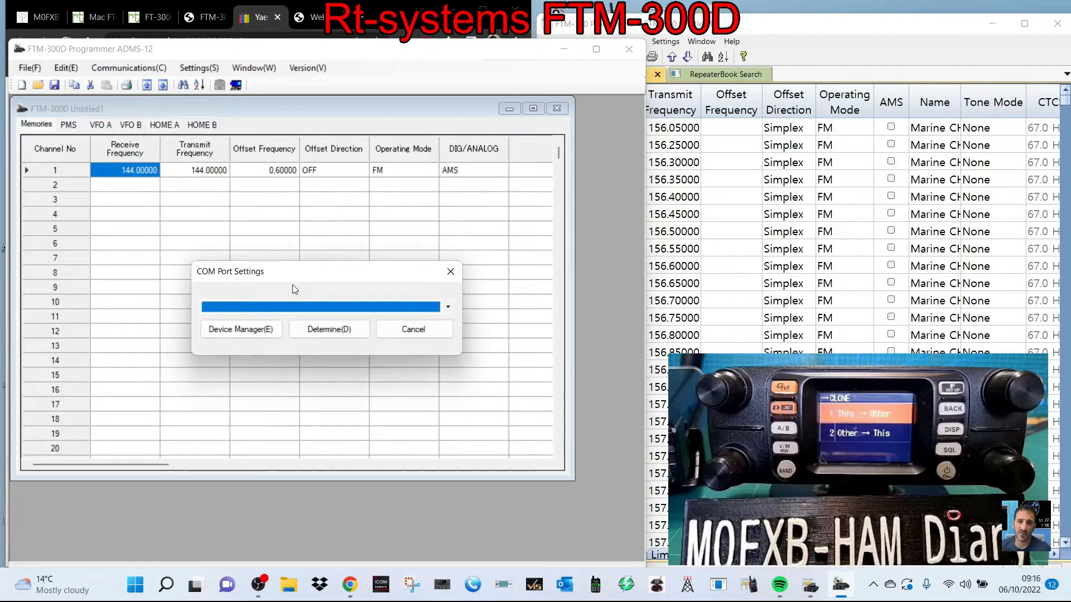
pyautogui.click(447, 307)
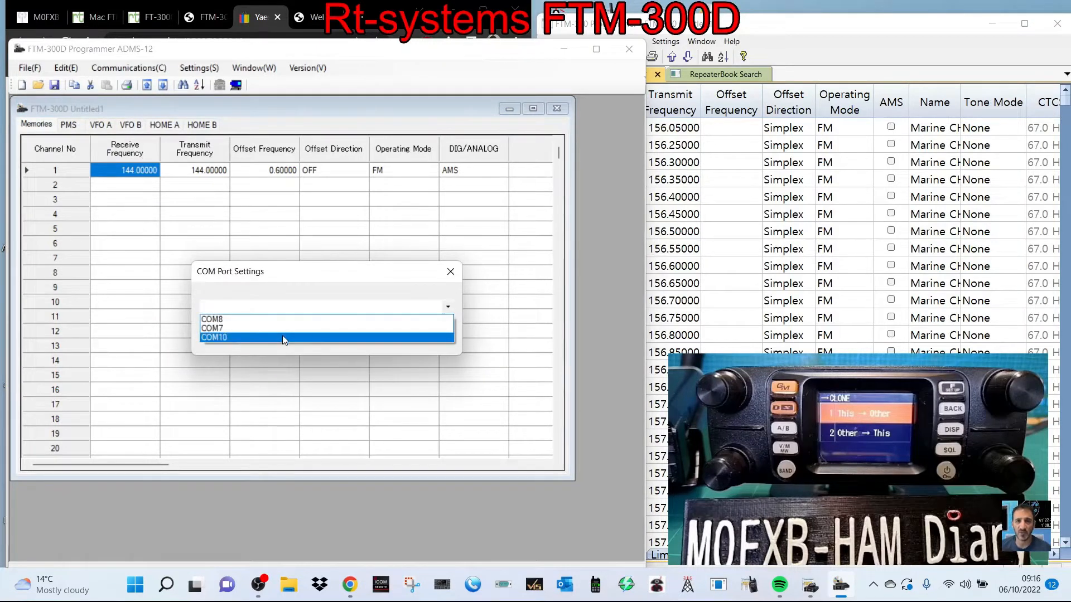
pyautogui.click(282, 337)
pyautogui.click(328, 333)
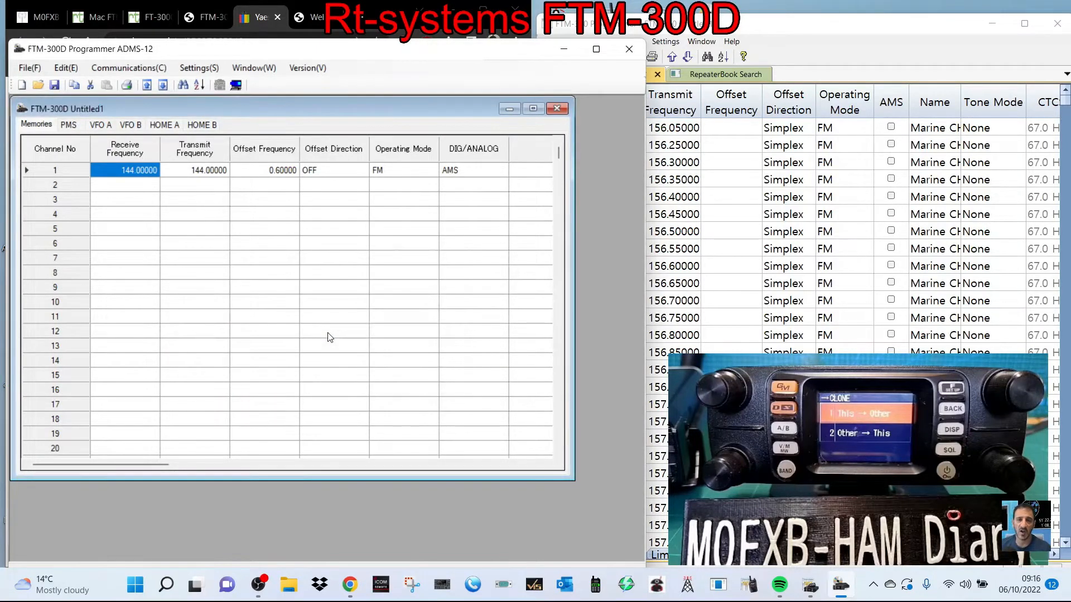
# - Get the data from the FTM-300D into the ADMS-12 programmer, with the radio cloning This → Other, and close the completed transfer
pyautogui.click(128, 69)
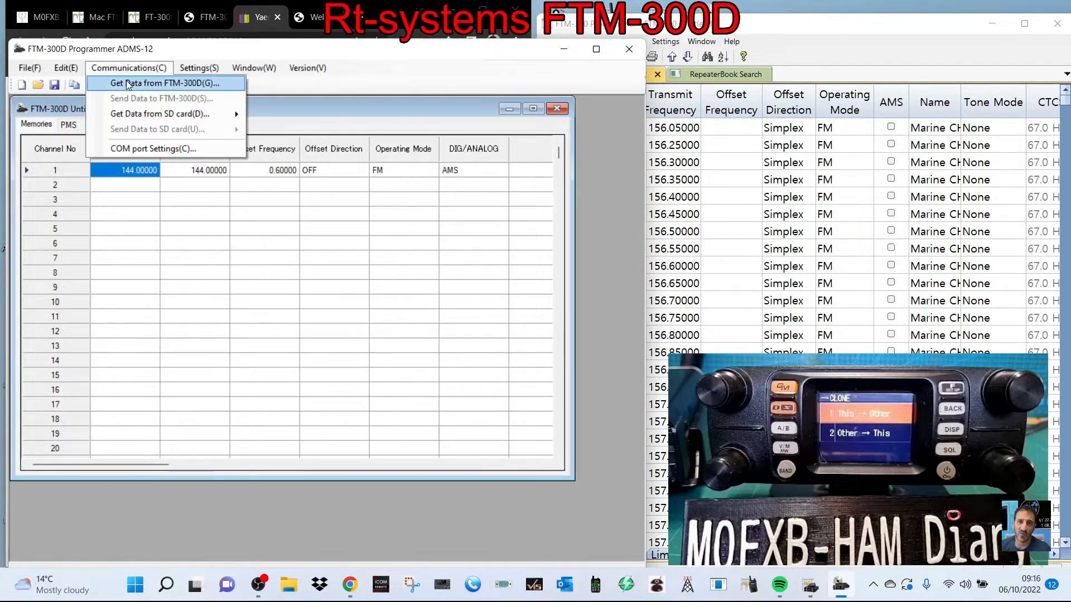
pyautogui.click(126, 82)
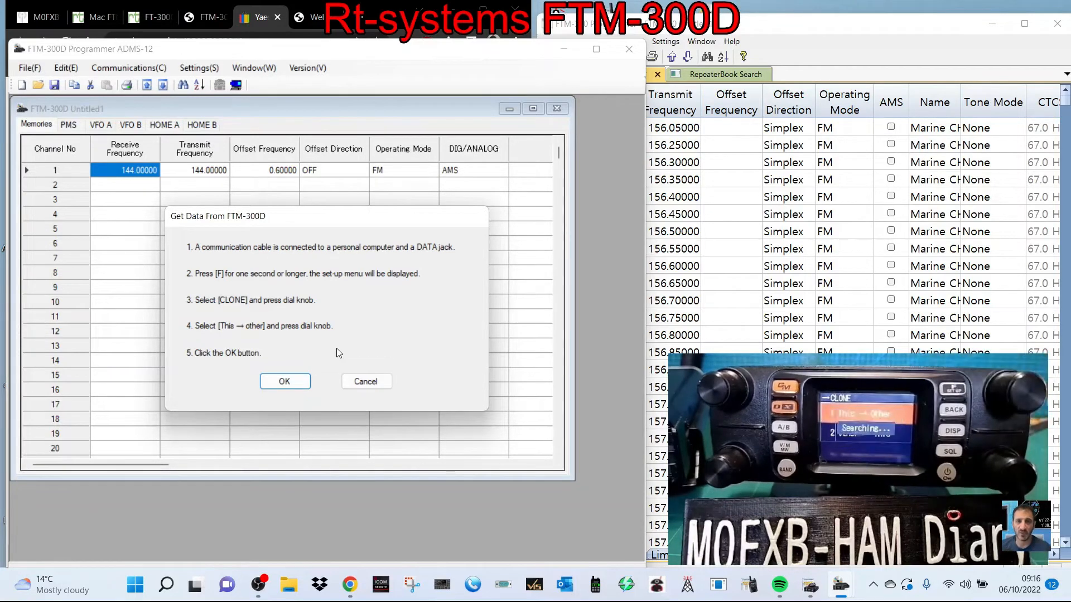
pyautogui.click(290, 381)
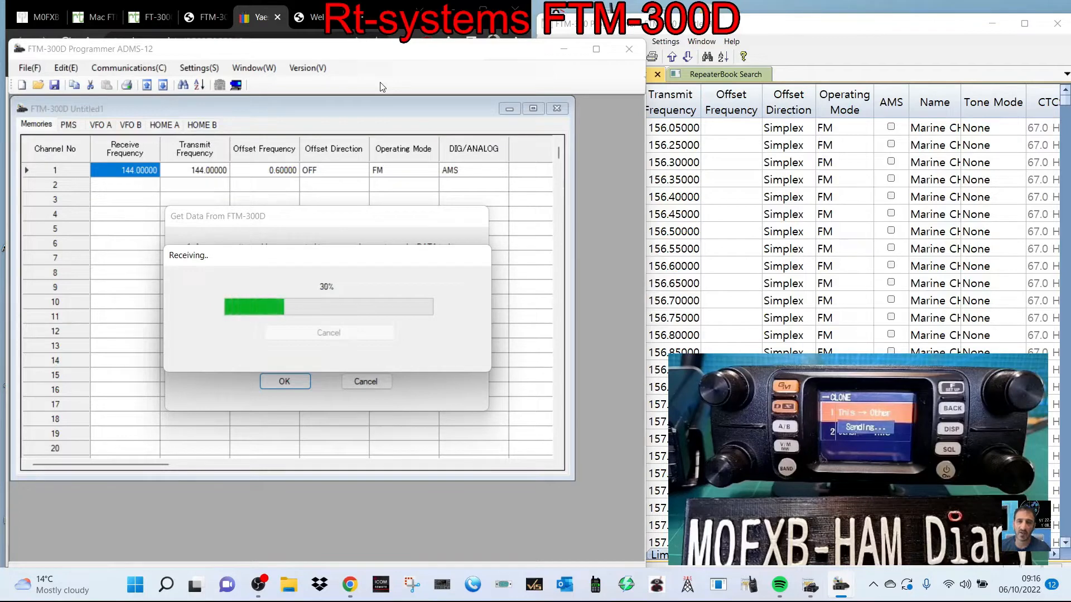
pyautogui.moveTo(847, 15); pyautogui.dragTo(844, 2)
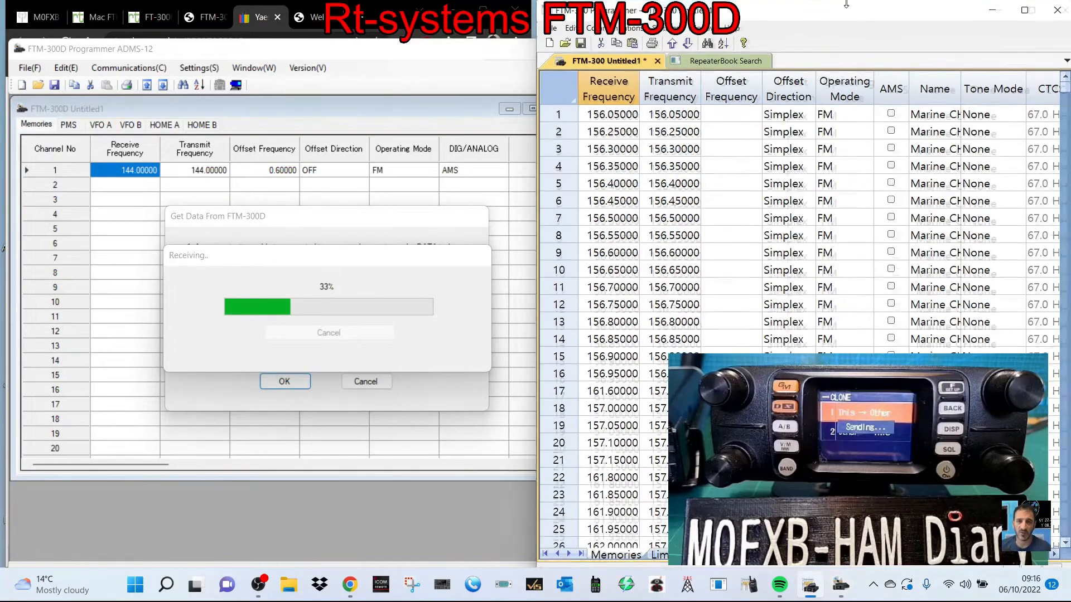
pyautogui.click(439, 52)
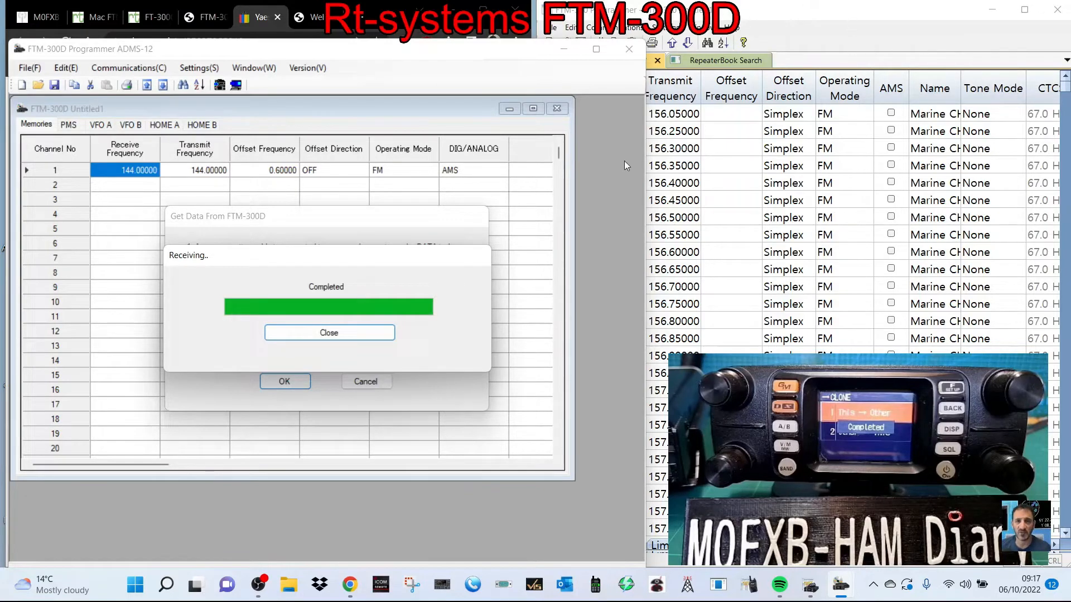
pyautogui.click(330, 332)
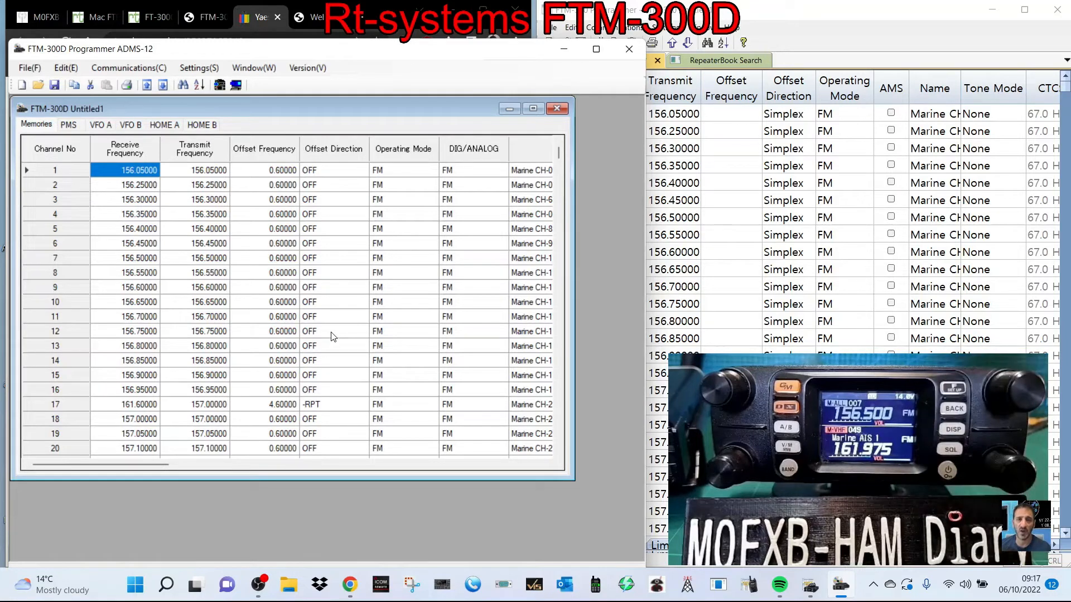
# - Compare the received memory channels in ADMS-12 with the memory list in the RT Systems programmer
pyautogui.click(102, 74)
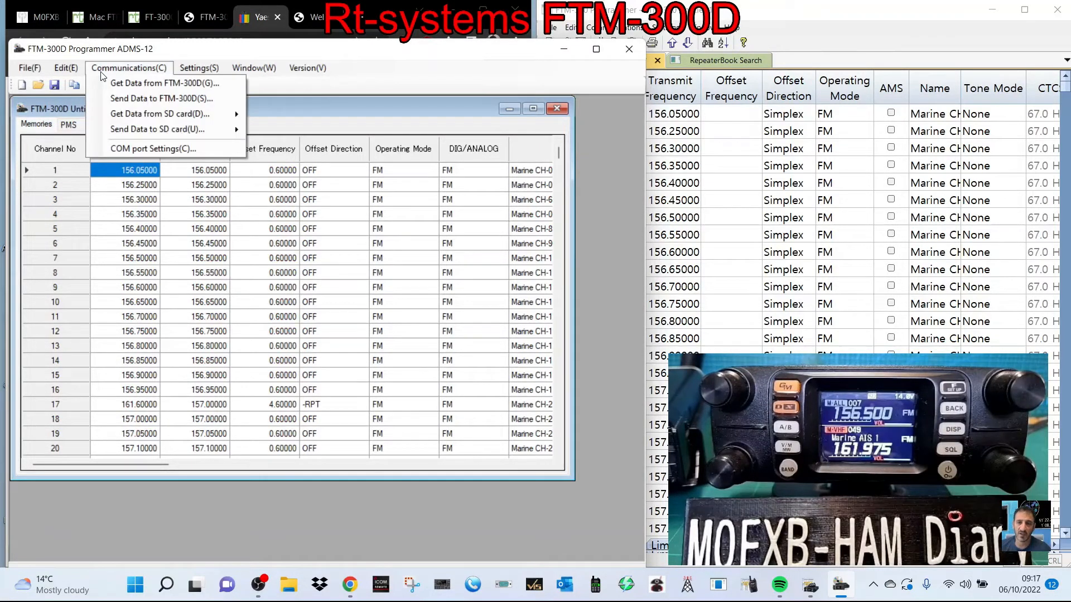
pyautogui.click(429, 70)
pyautogui.scroll(-20, 273, 306)
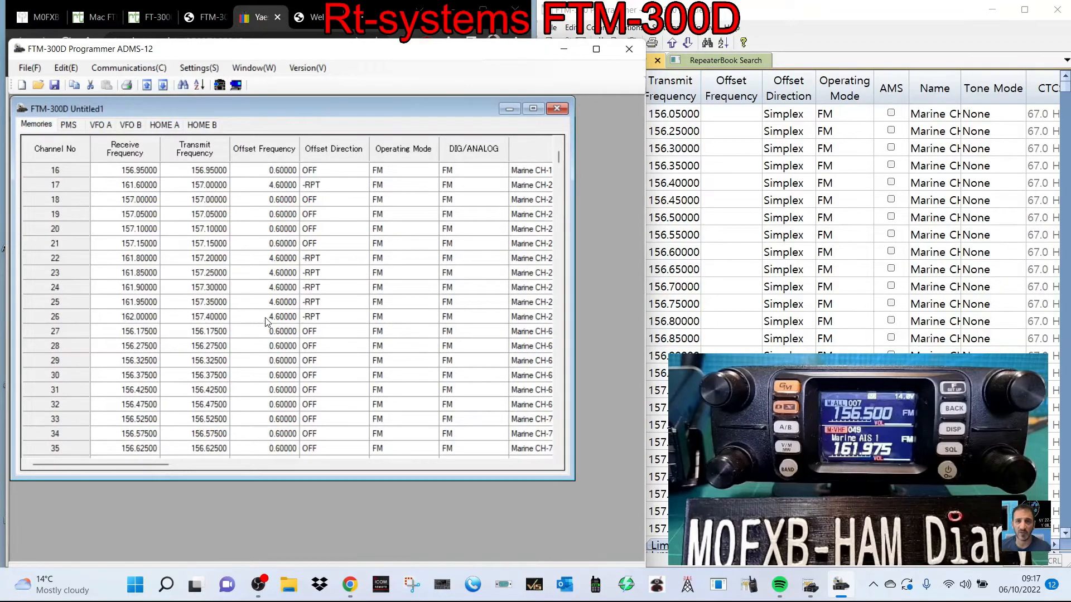
pyautogui.scroll(4, 479, 240)
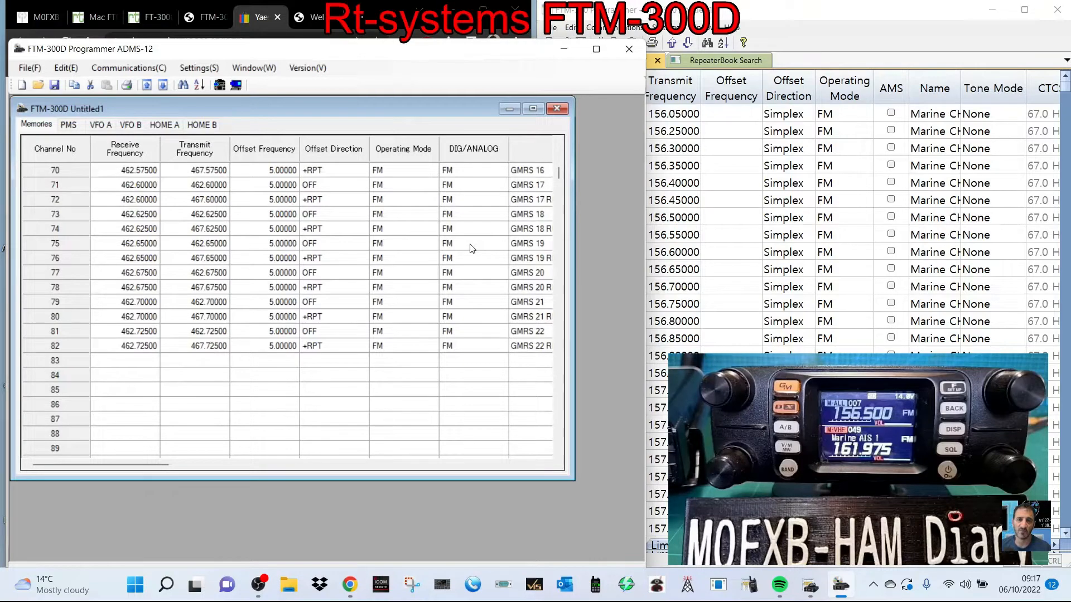
pyautogui.click(839, 12)
pyautogui.scroll(-20, 820, 287)
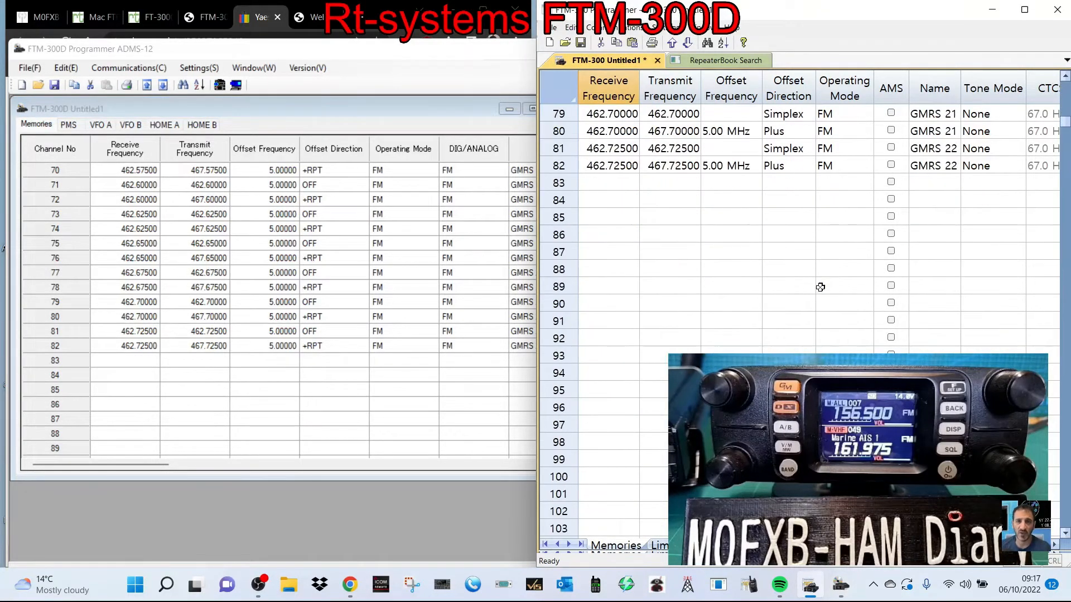
pyautogui.scroll(20, 820, 287)
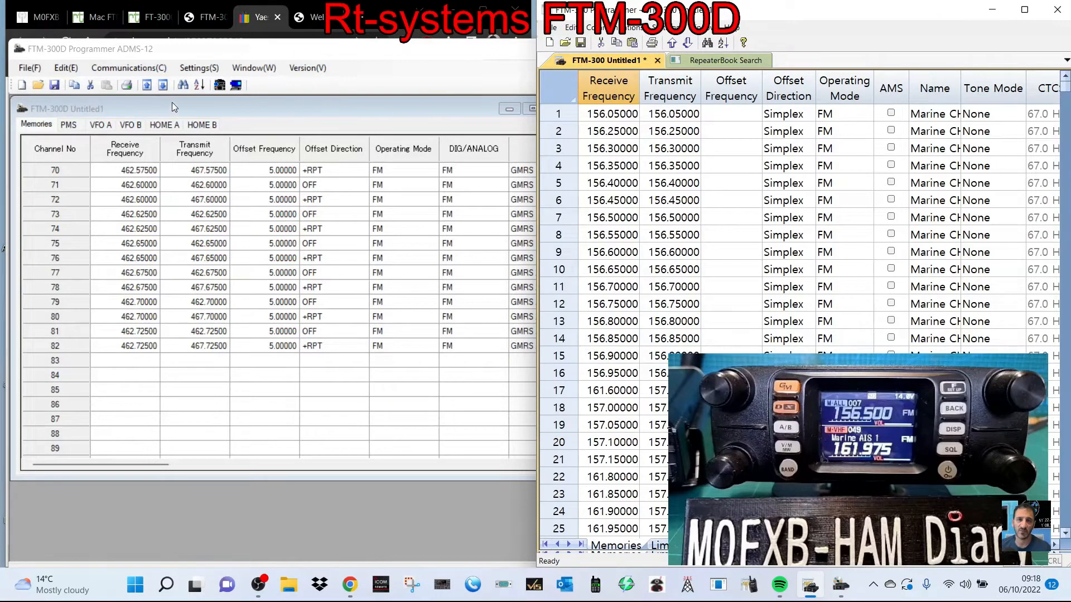
# - Examine the Common, GM WIRES-X, APRS and APRS Beacon settings in ADMS-12 and close them unchanged
pyautogui.click(192, 70)
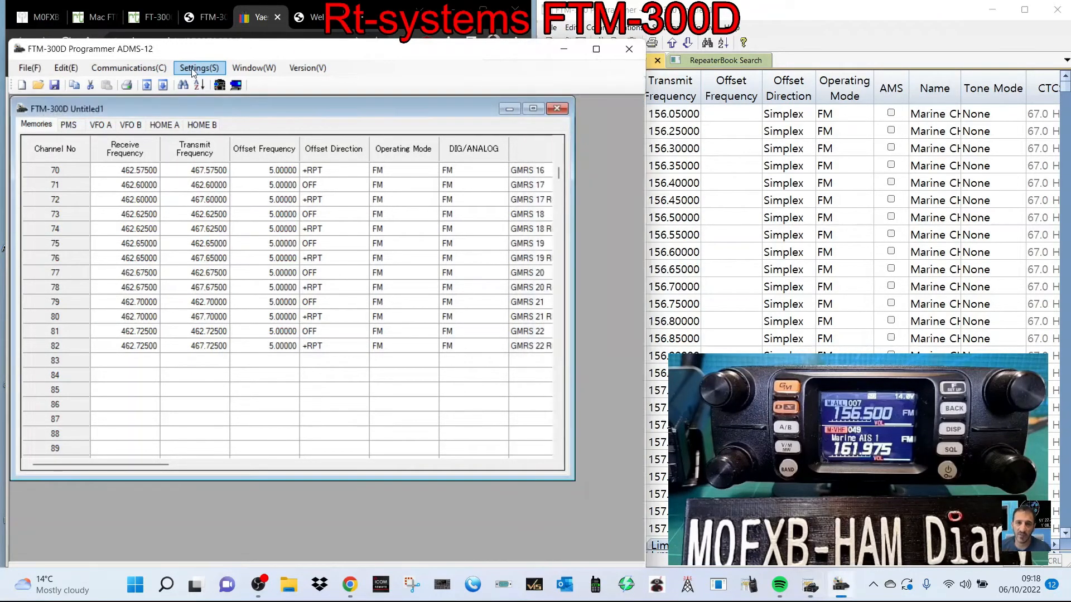
pyautogui.click(192, 70)
pyautogui.click(204, 84)
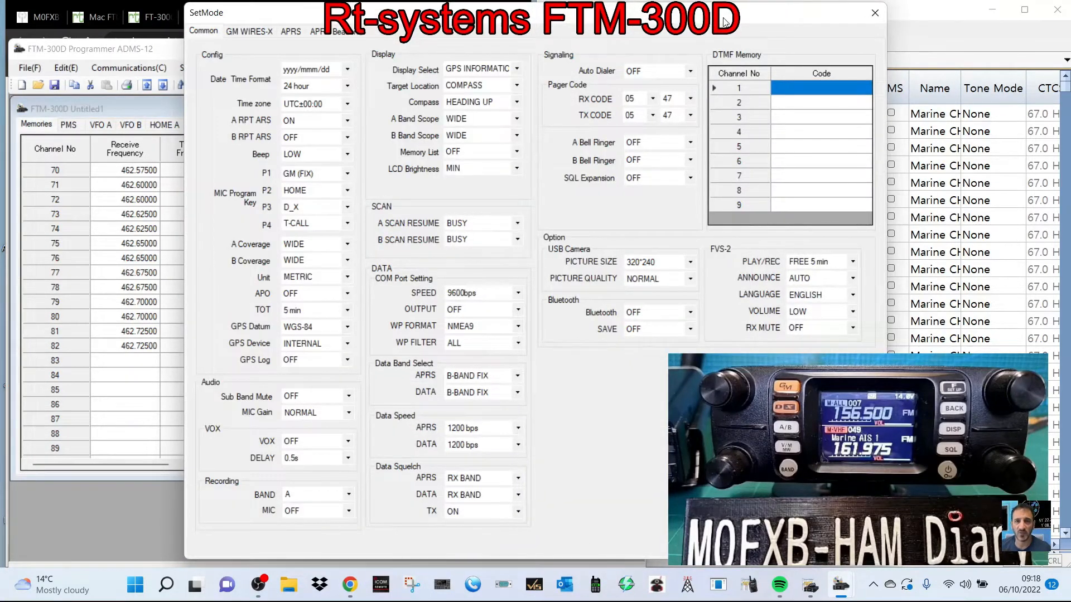
pyautogui.moveTo(723, 21); pyautogui.dragTo(551, 29)
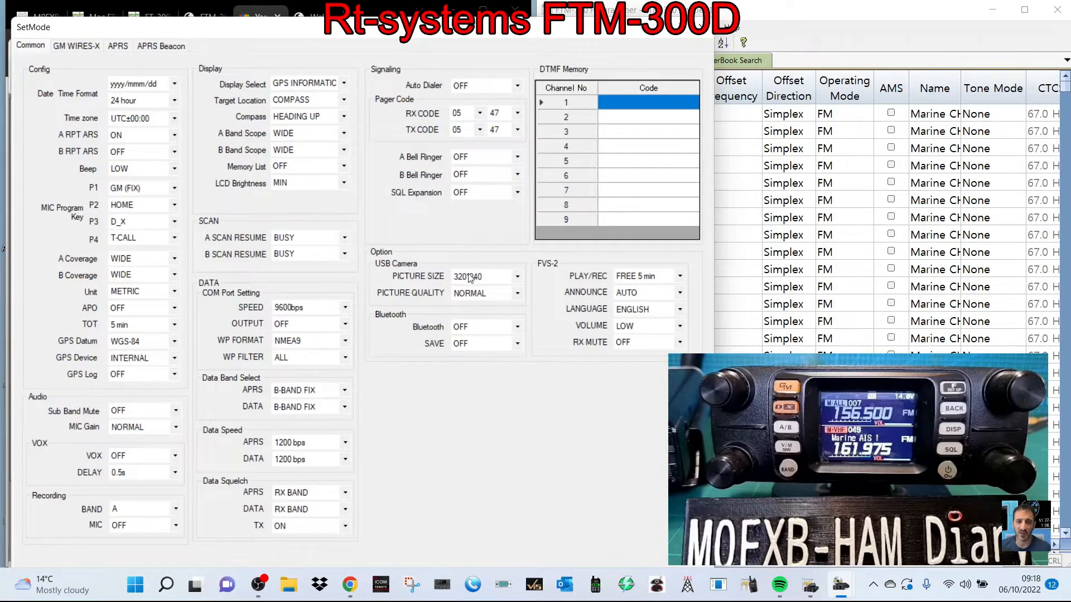
pyautogui.click(87, 47)
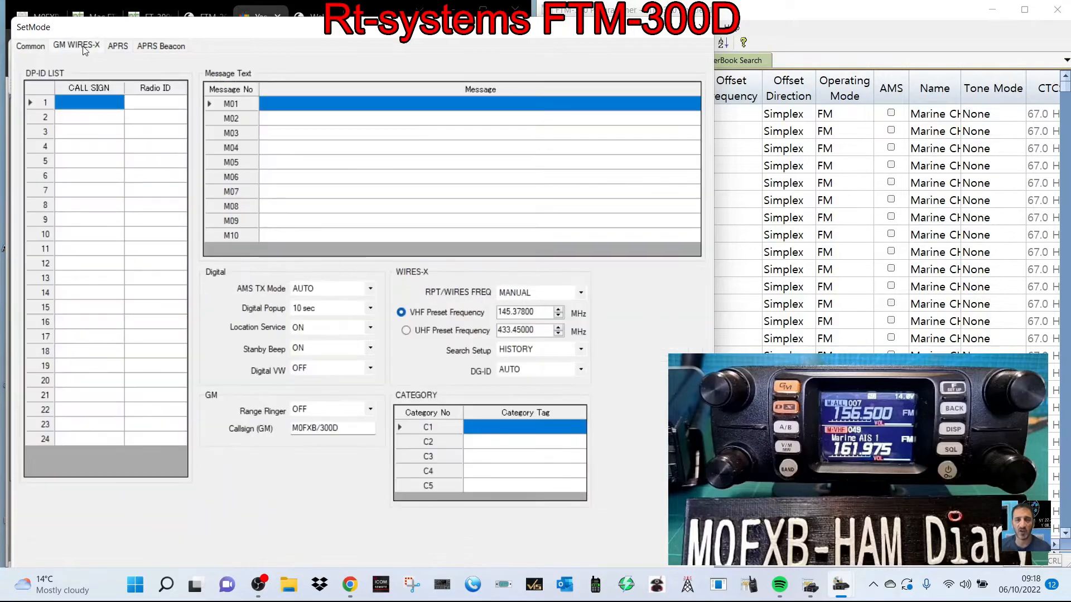
pyautogui.click(116, 48)
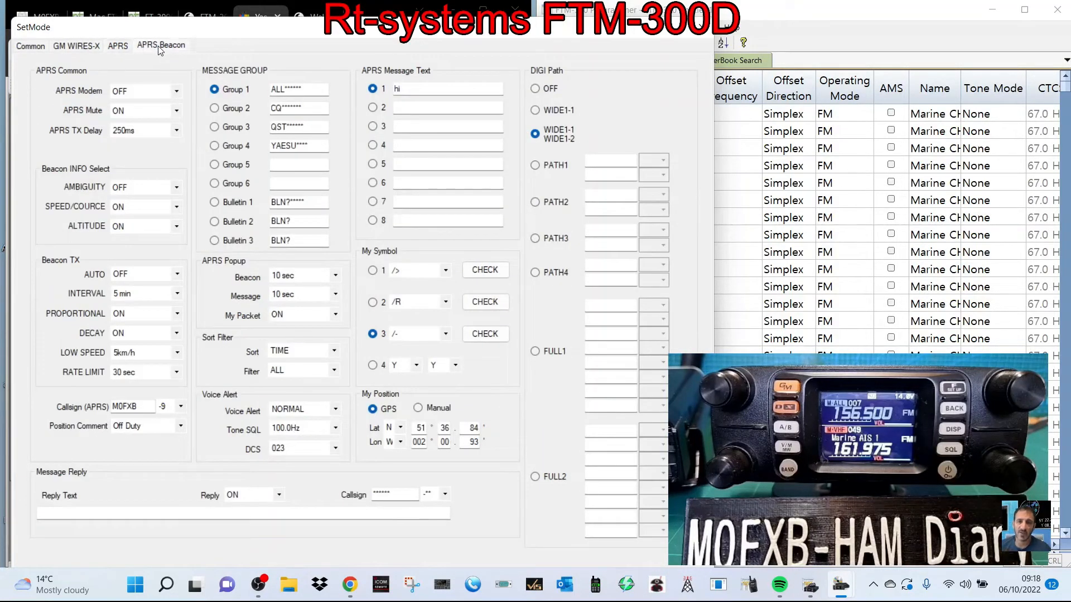
pyautogui.click(160, 48)
pyautogui.click(122, 49)
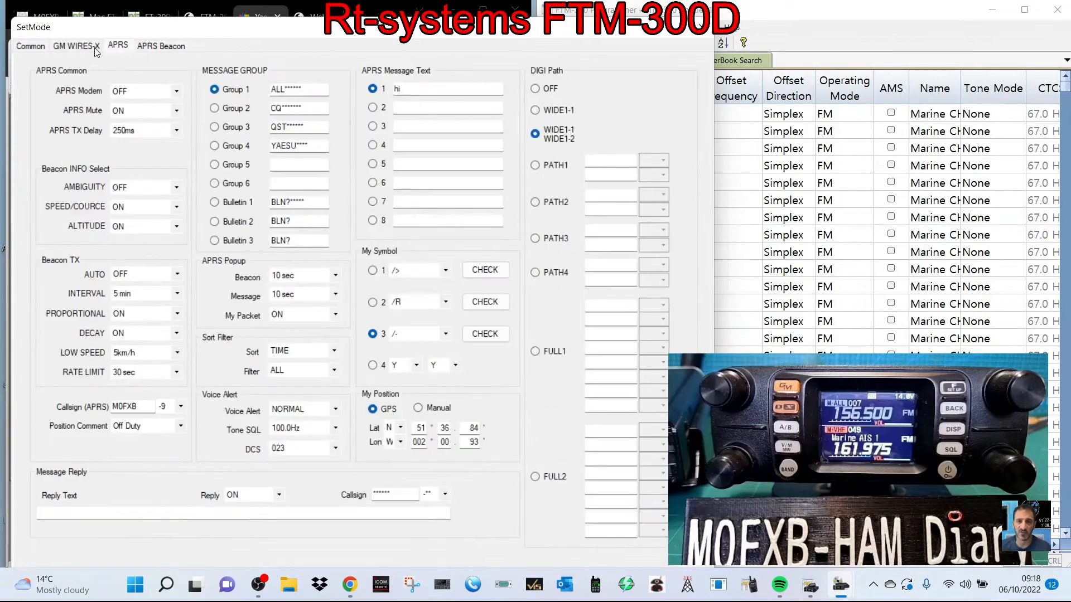
pyautogui.click(77, 48)
pyautogui.click(32, 48)
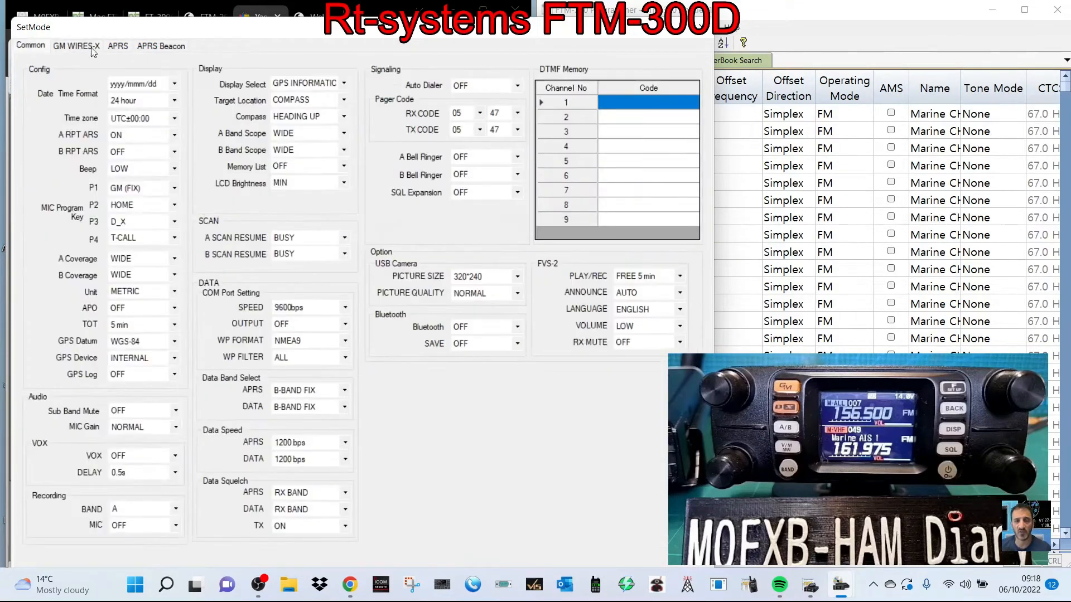
pyautogui.click(702, 27)
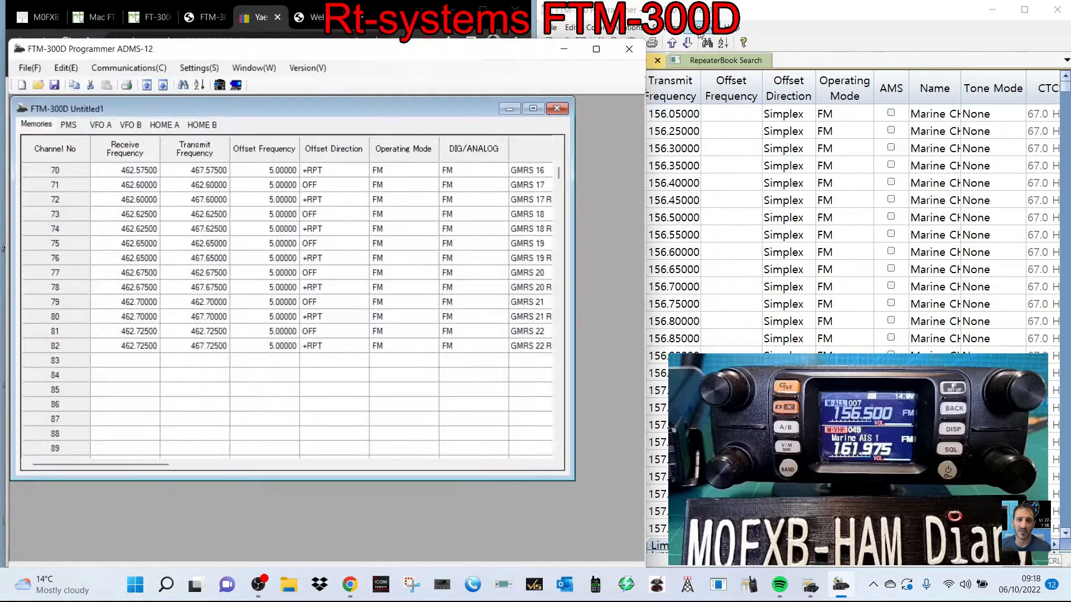
# - Switch to the RT Systems programmer, examine its radio menu settings from Common 1 to GM Settings, and close them unchanged
pyautogui.click(665, 30)
pyautogui.click(685, 41)
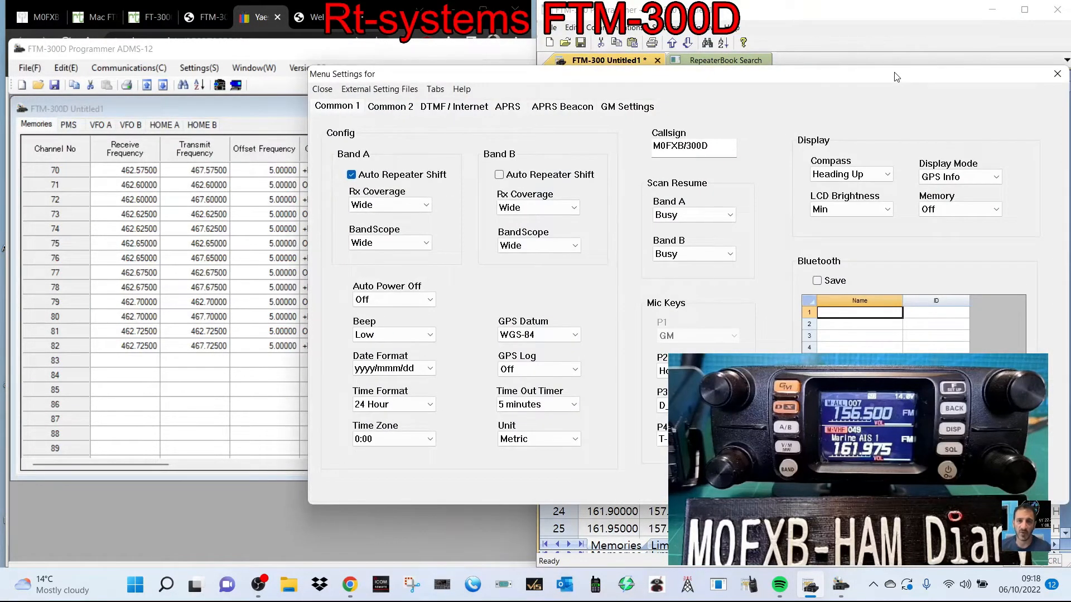
pyautogui.moveTo(896, 76); pyautogui.dragTo(606, 49)
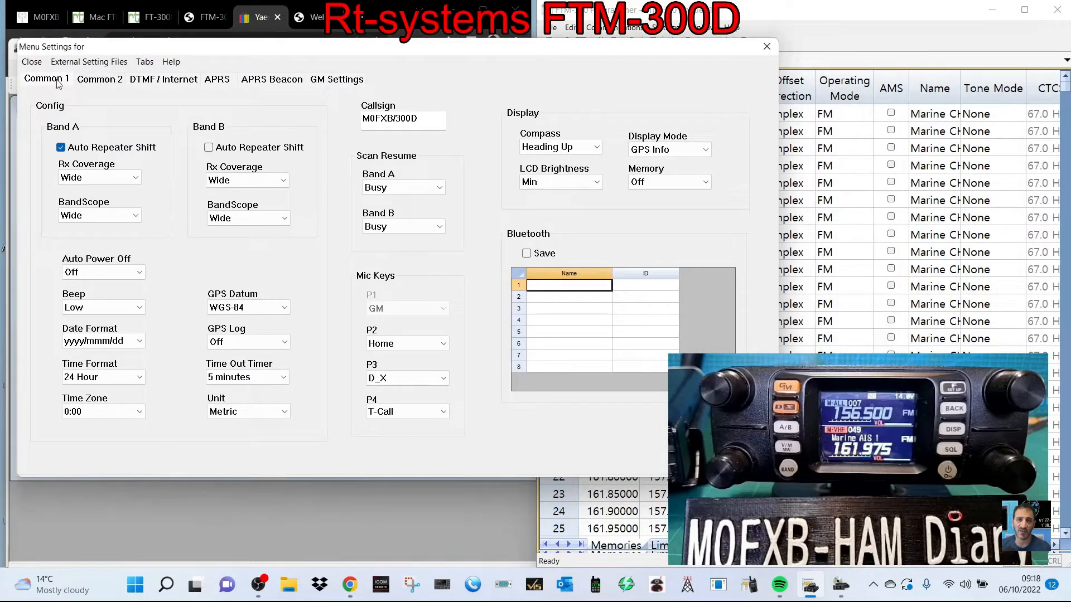
pyautogui.click(98, 82)
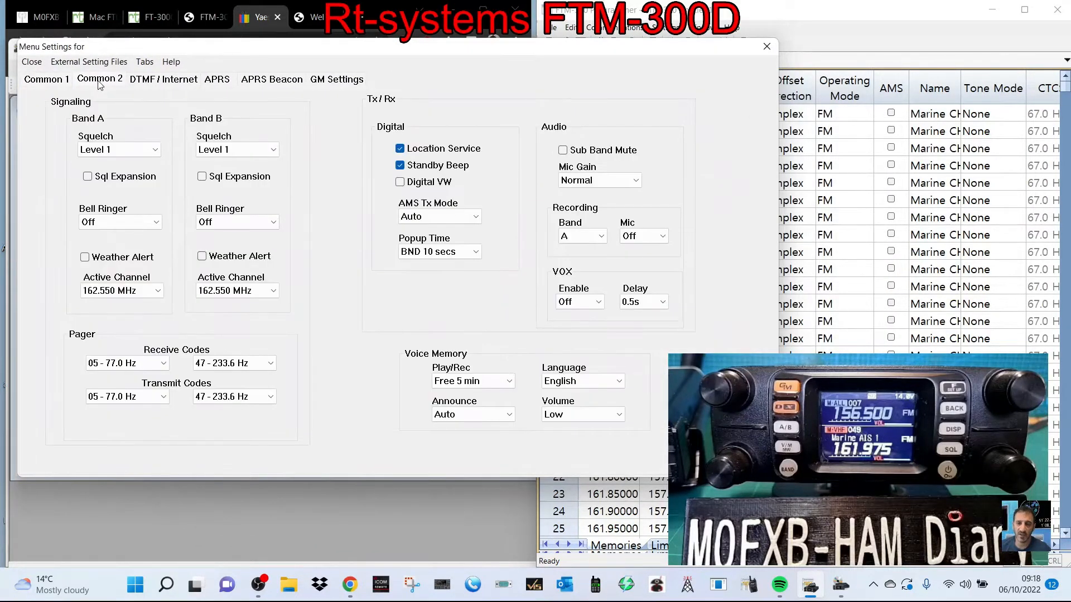
pyautogui.click(165, 83)
pyautogui.click(231, 81)
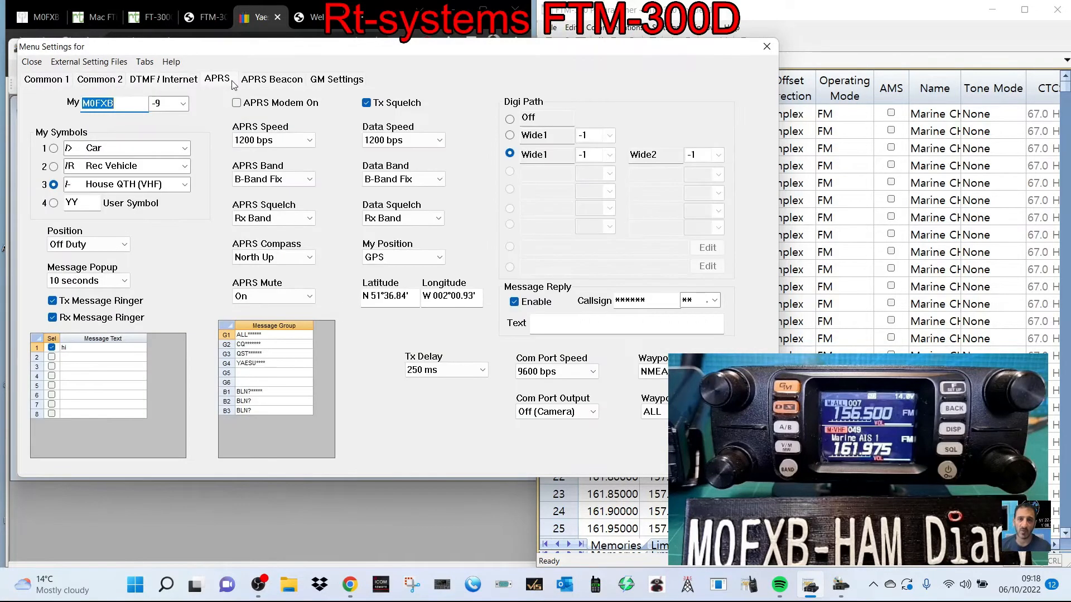
pyautogui.click(267, 83)
pyautogui.click(347, 82)
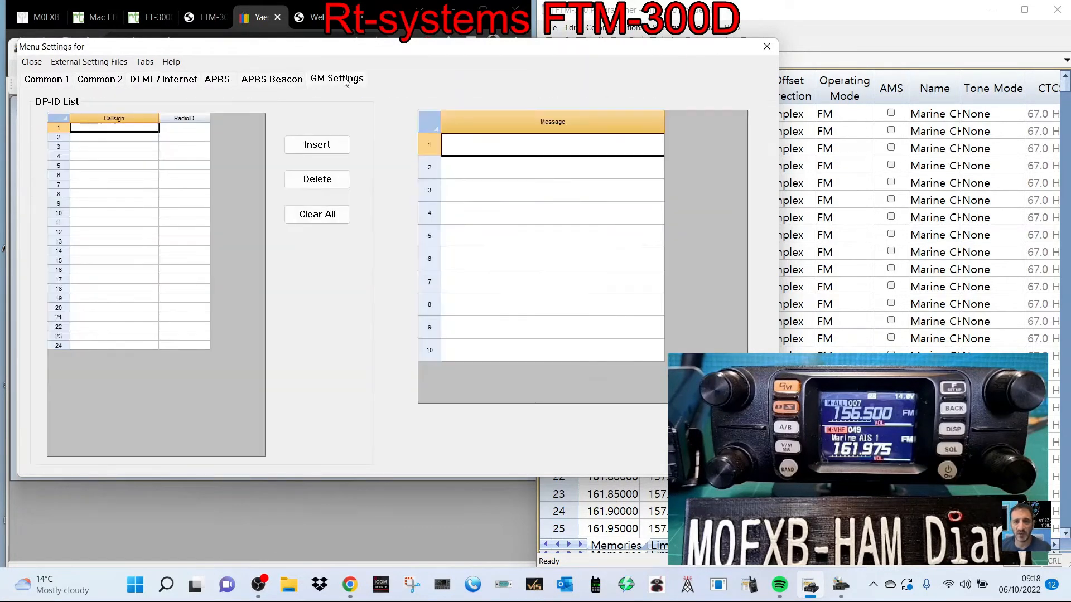
pyautogui.click(53, 81)
pyautogui.click(77, 61)
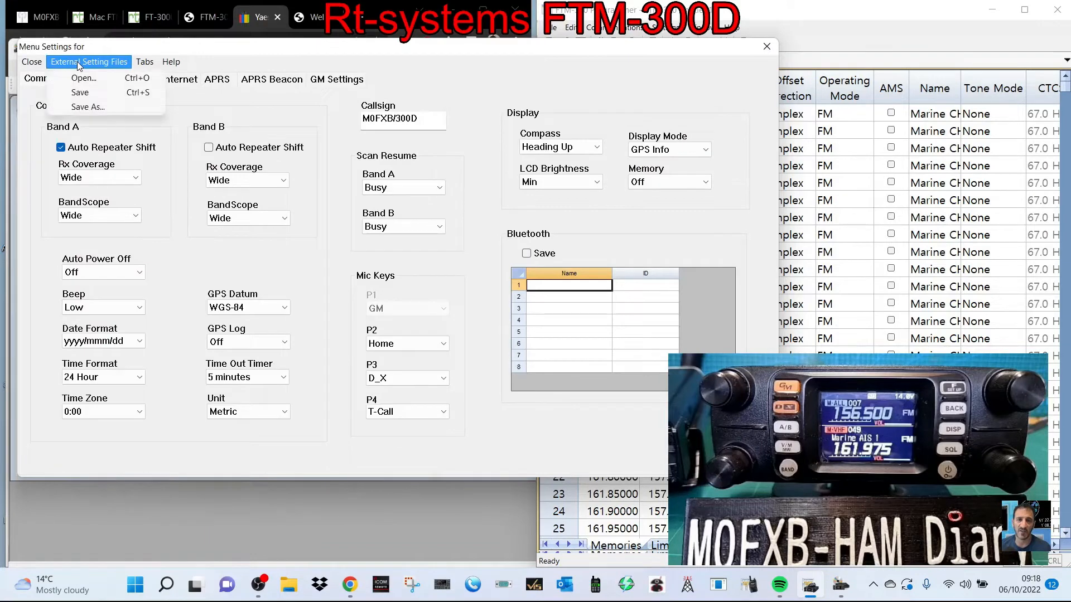
pyautogui.moveTo(171, 62)
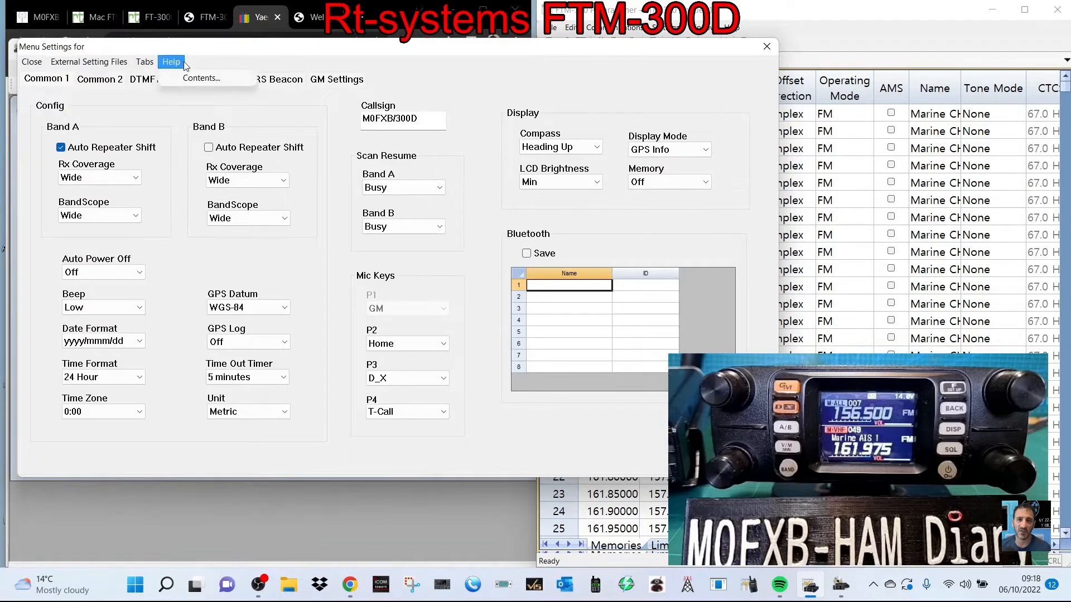
pyautogui.click(767, 47)
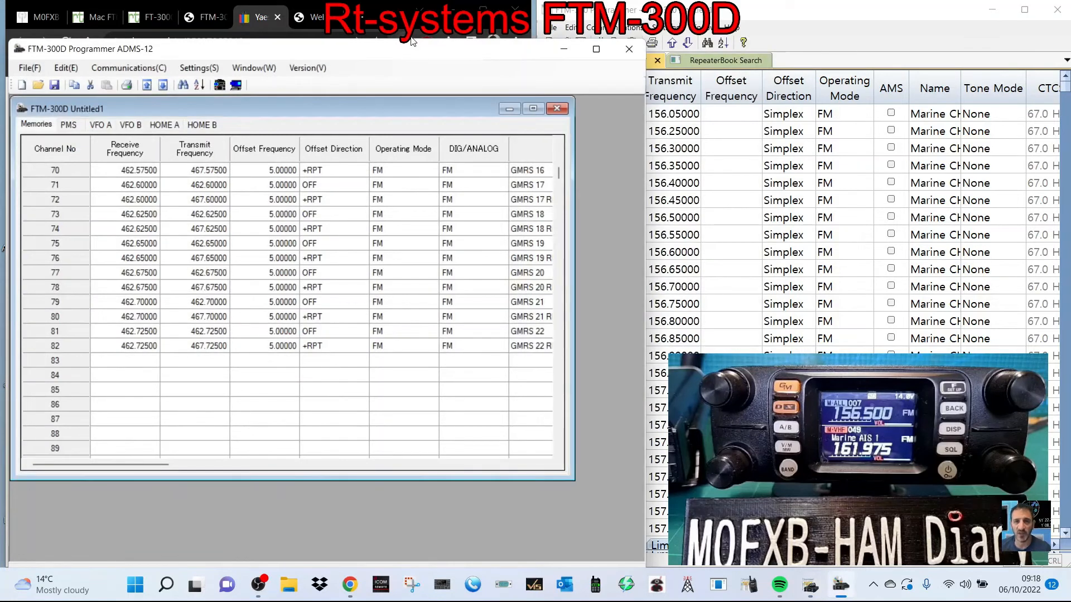
# - Move the ADMS-12 window higher on the screen and review its version information and its window and communication commands
pyautogui.moveTo(416, 39); pyautogui.dragTo(416, 13)
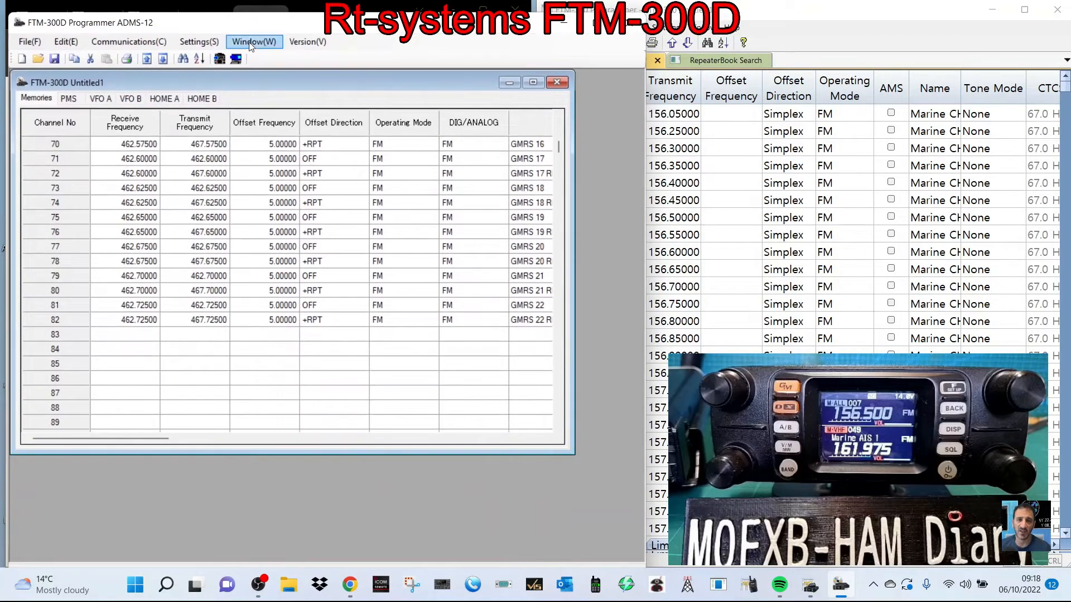
pyautogui.click(198, 42)
pyautogui.moveTo(244, 47)
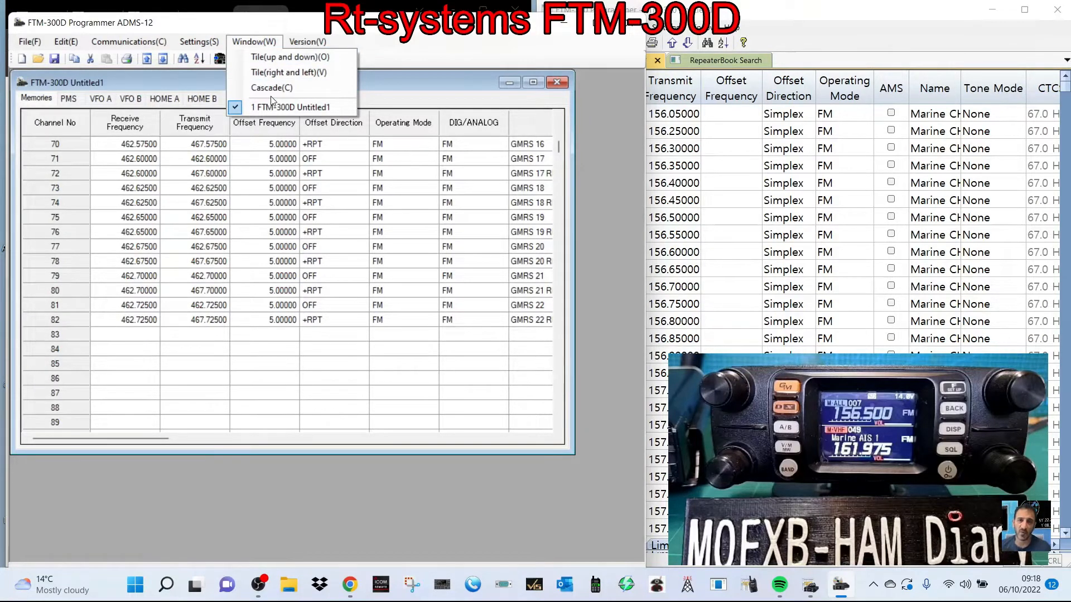
pyautogui.click(304, 44)
pyautogui.click(304, 43)
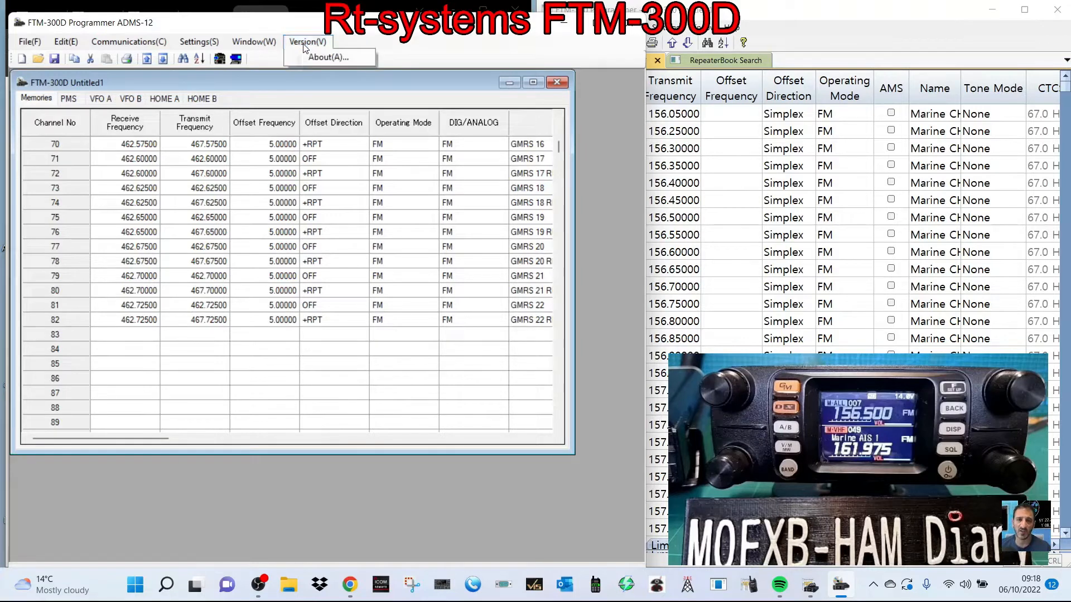
pyautogui.click(308, 57)
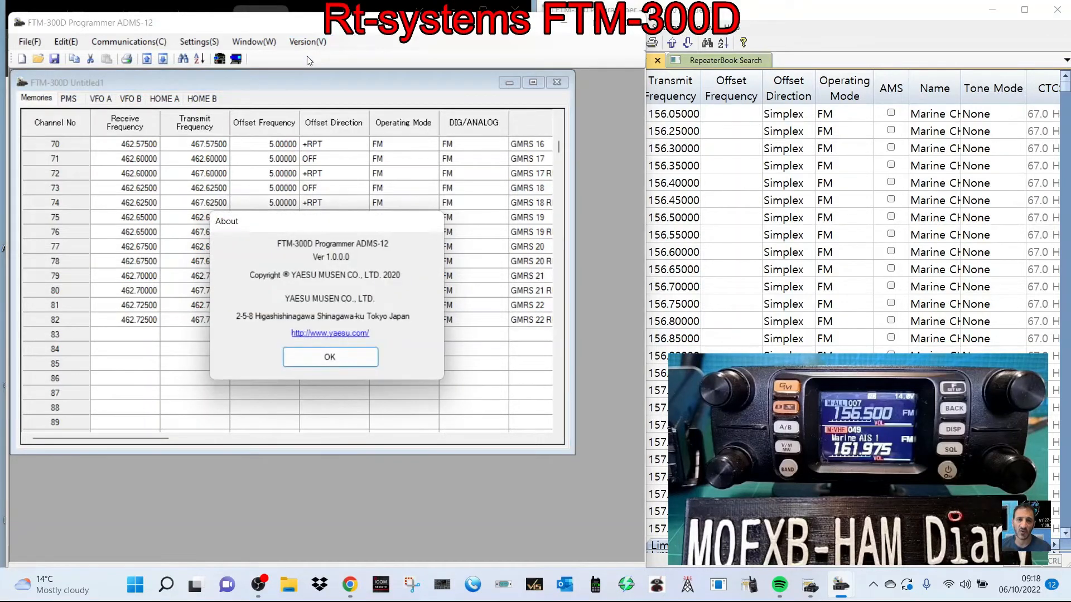
pyautogui.click(337, 359)
pyautogui.click(107, 45)
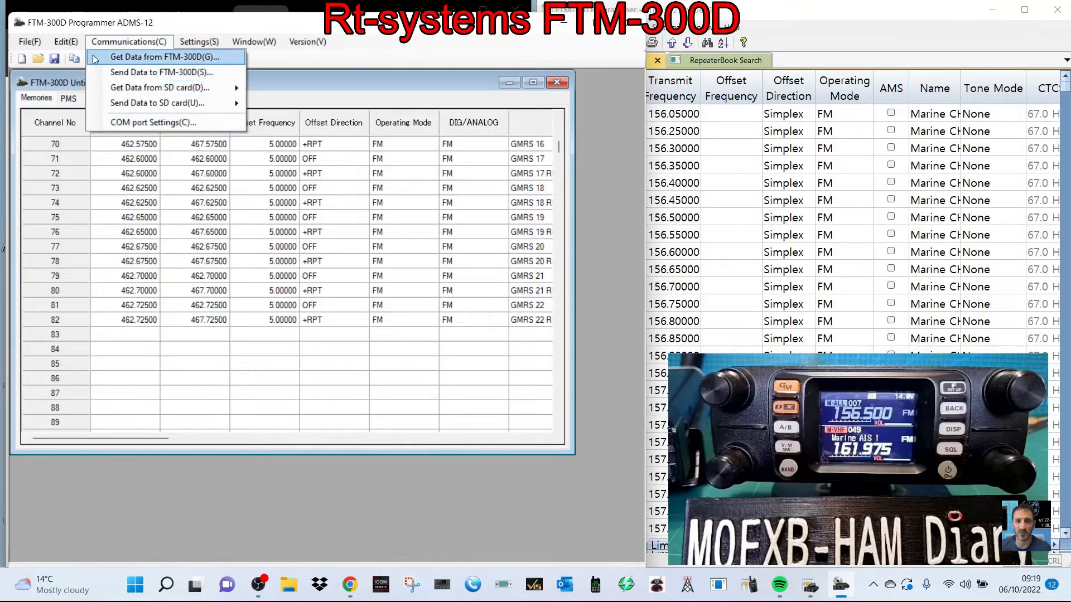
pyautogui.moveTo(66, 42)
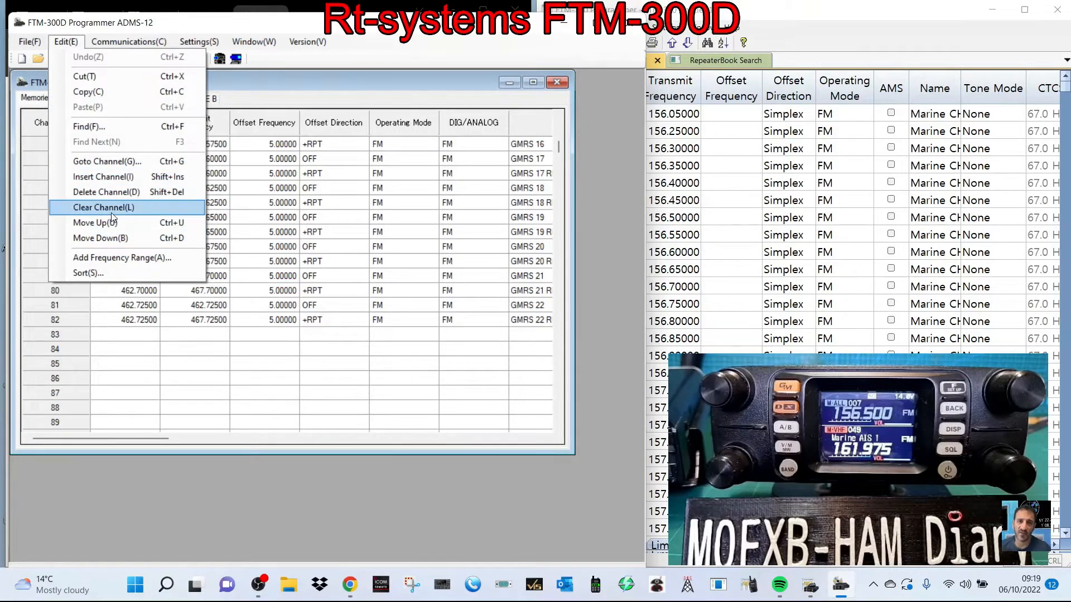
pyautogui.click(265, 79)
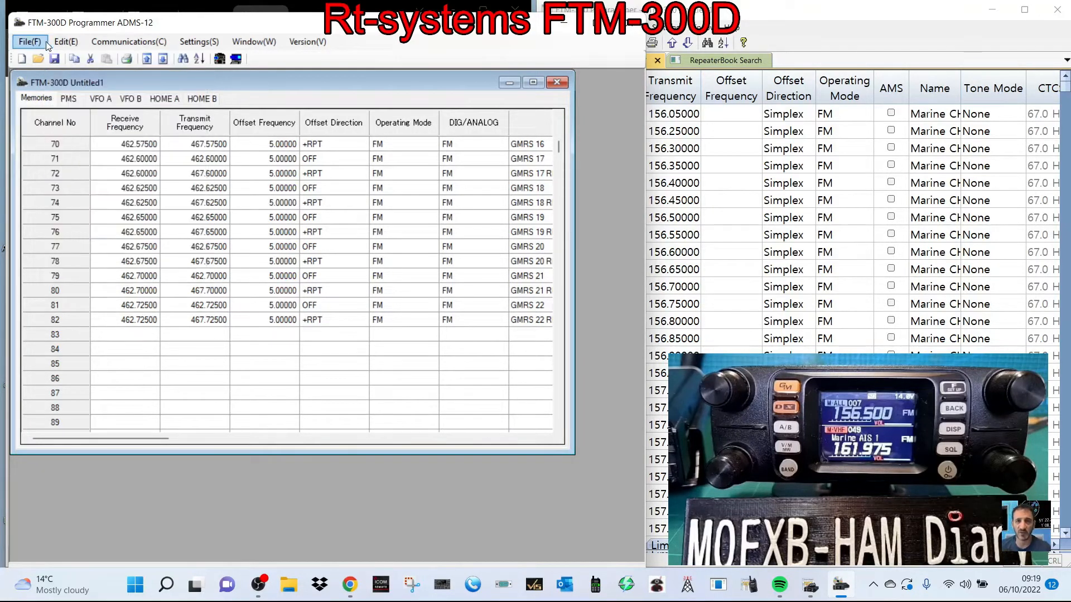
pyautogui.click(32, 43)
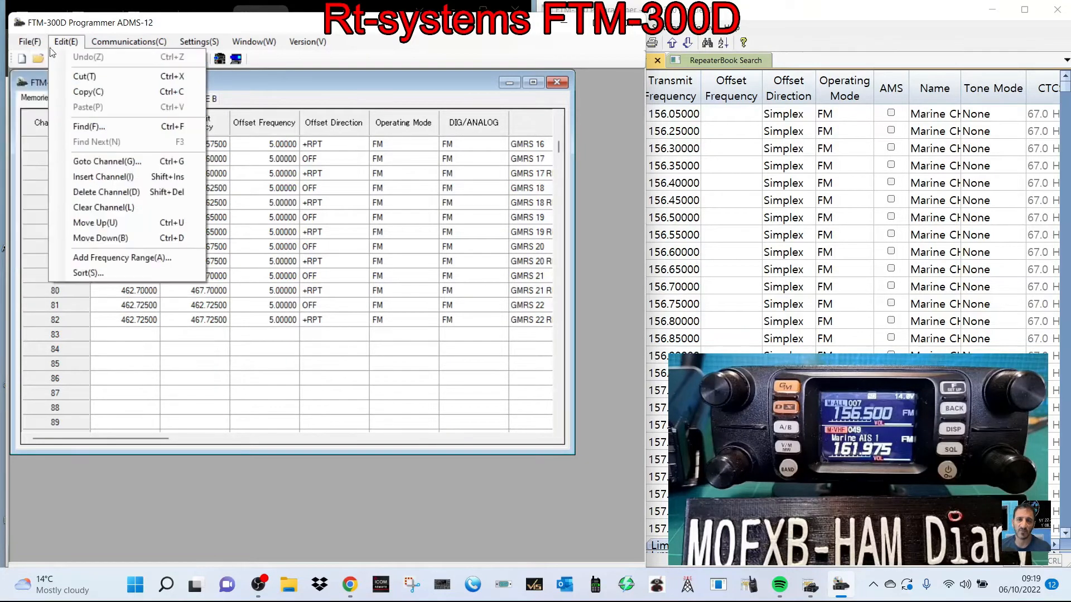
pyautogui.click(185, 393)
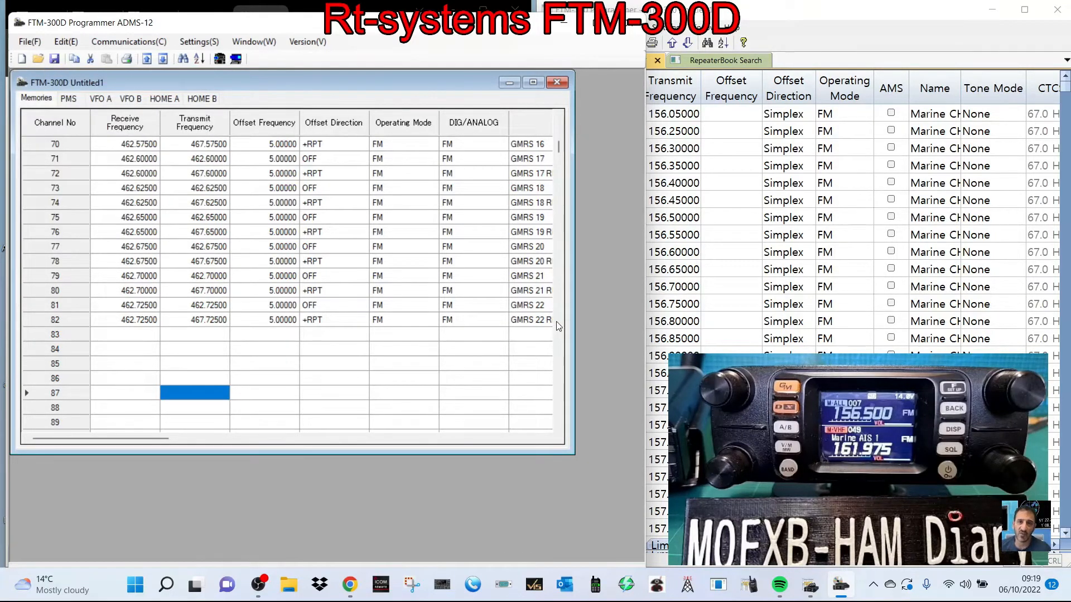
# - Maximize the memory list and the ADMS-12 window, and enter 430.825 as the receive frequency of channel 83
pyautogui.click(533, 82)
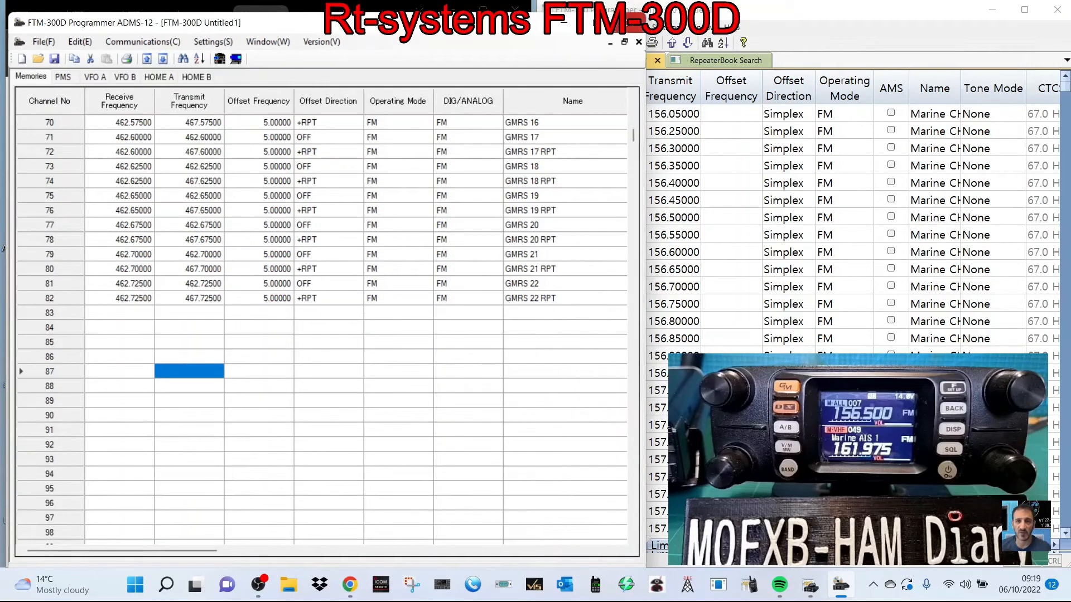
pyautogui.click(607, 23)
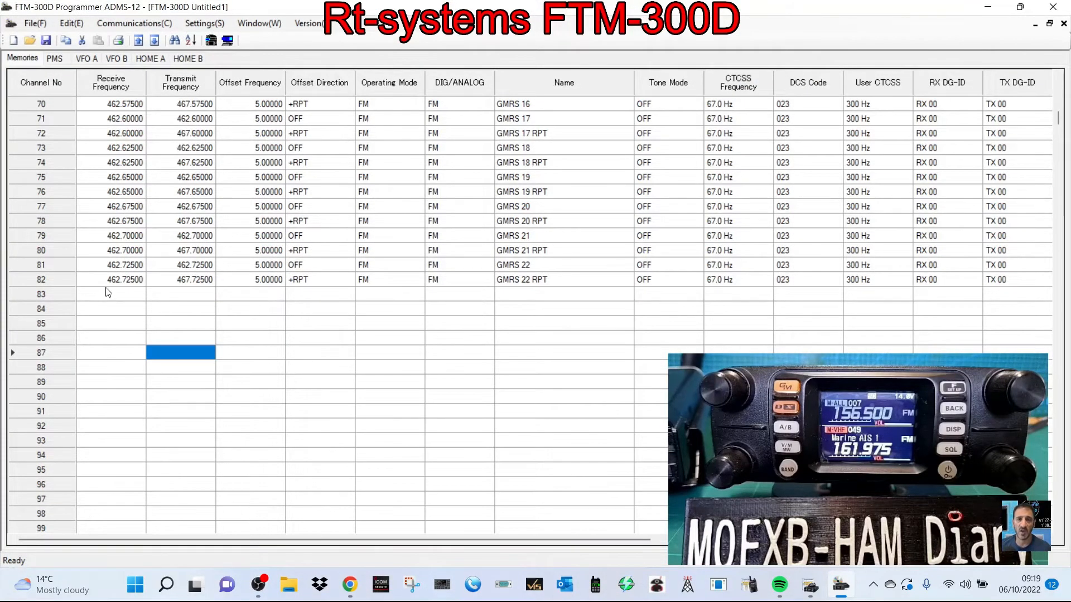
pyautogui.click(134, 298)
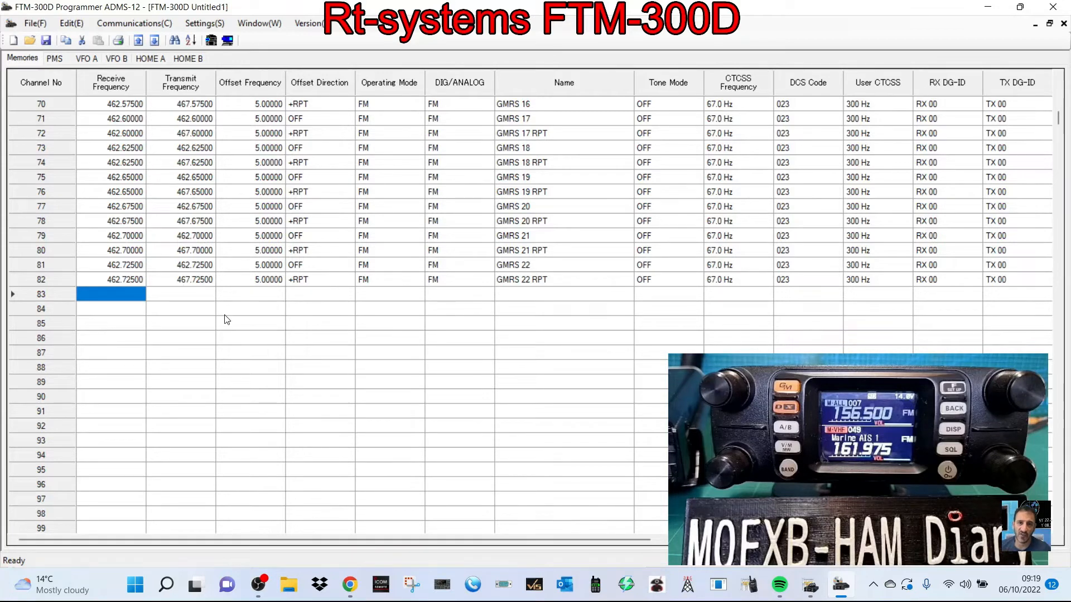
pyautogui.write('430')
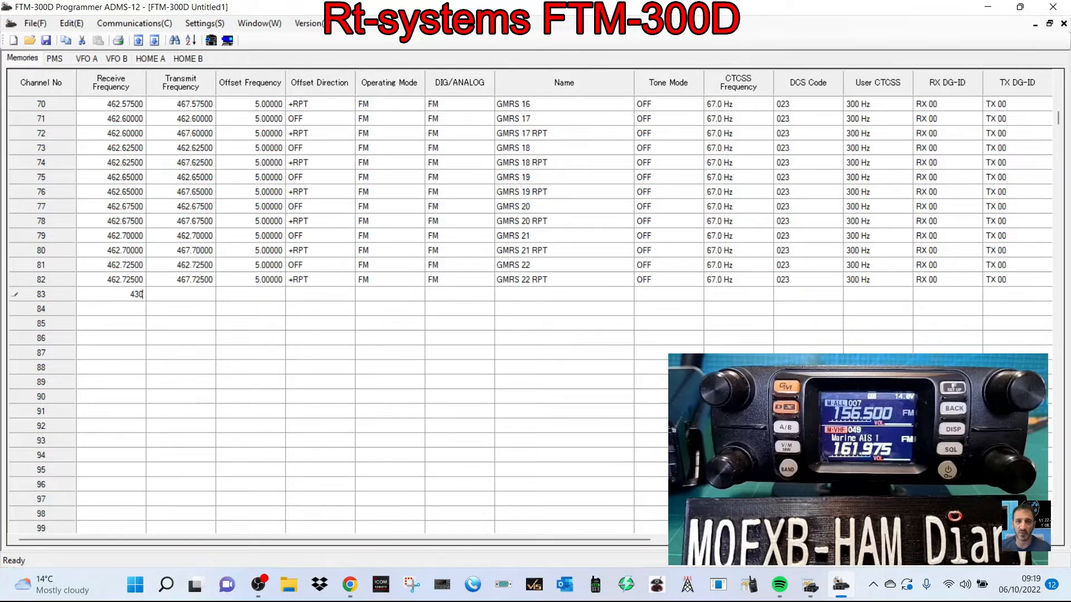
pyautogui.write('.82')
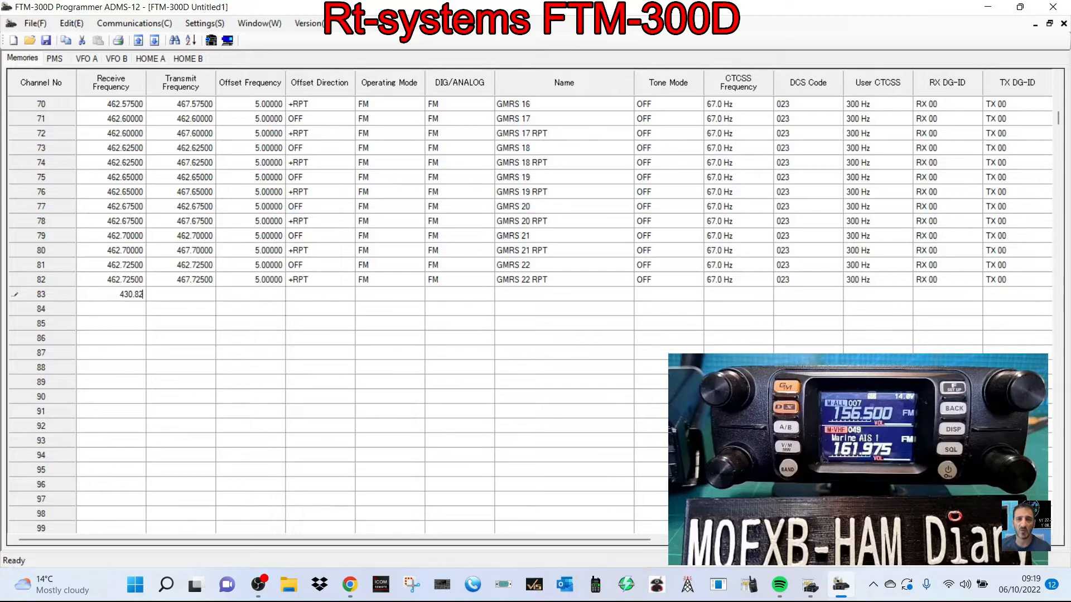
pyautogui.write('5')
pyautogui.click(200, 292)
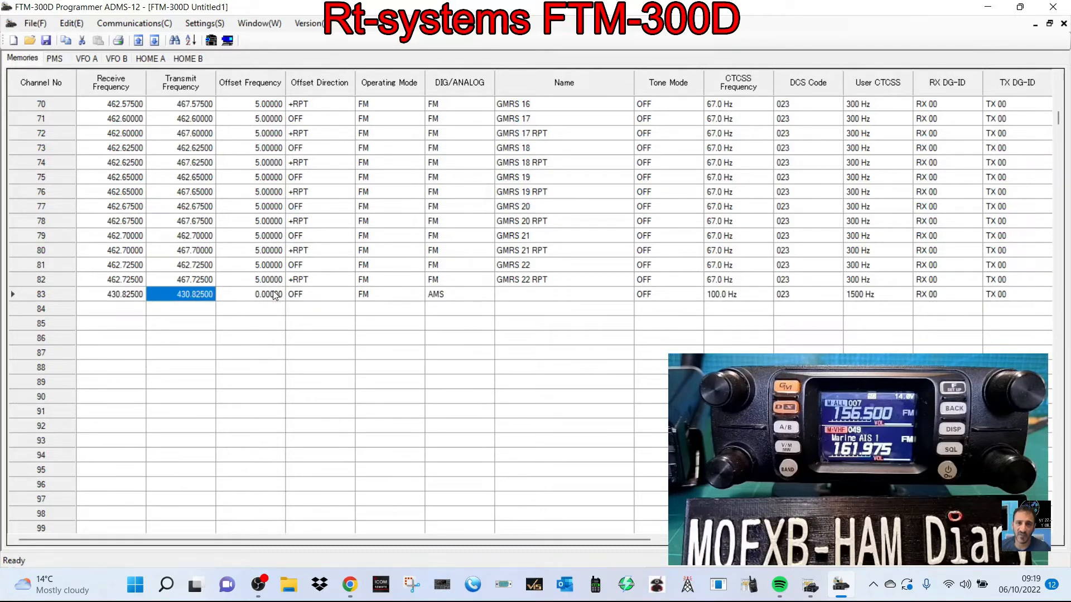
# - Set the offset direction of channel 83 to +RPT
pyautogui.click(330, 294)
pyautogui.click(349, 295)
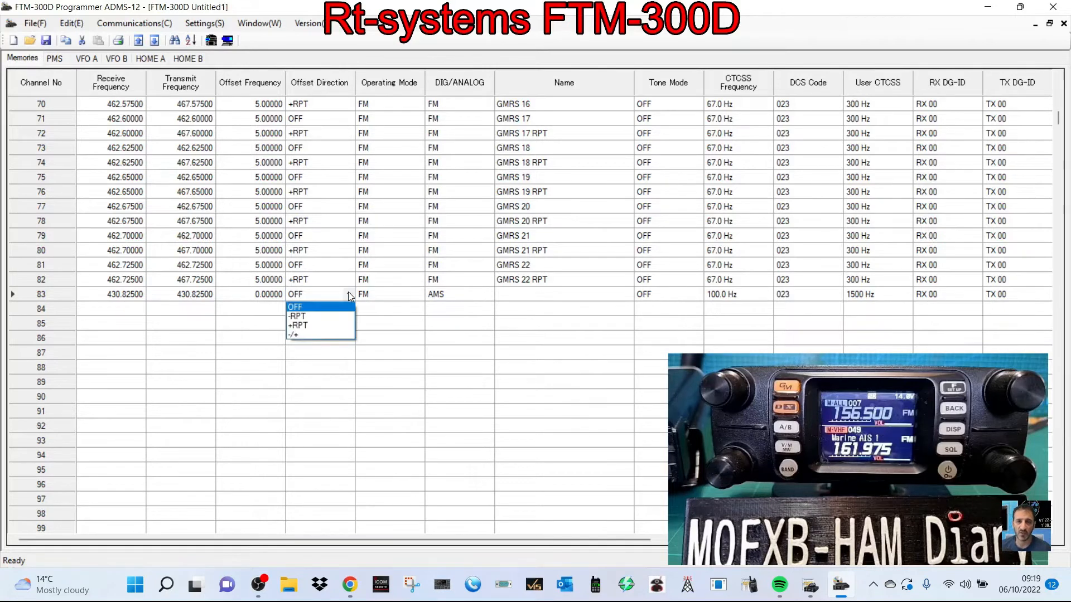
pyautogui.click(320, 325)
pyautogui.click(268, 297)
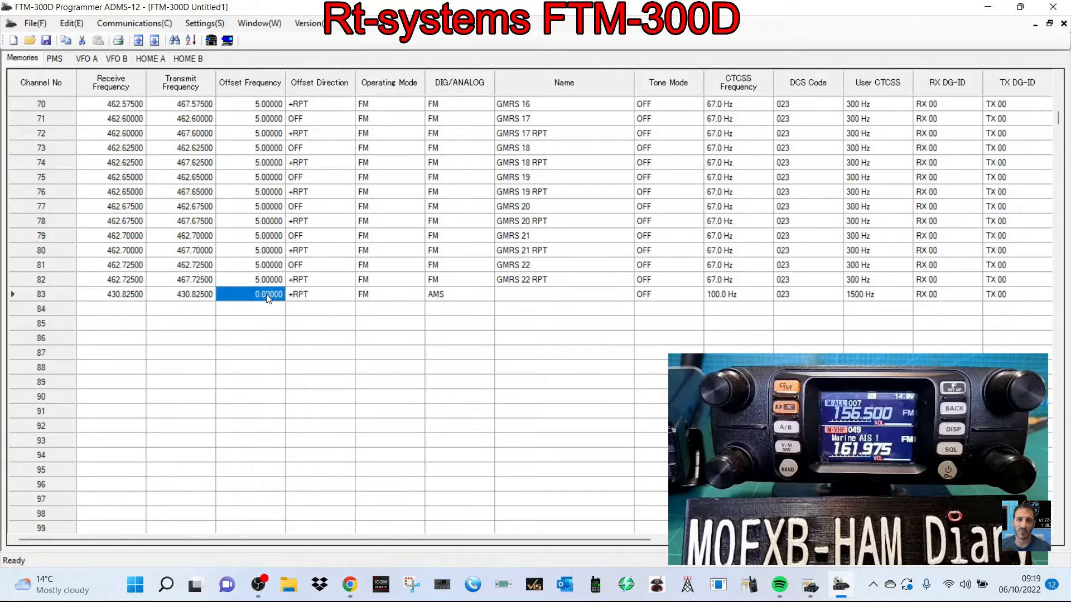
pyautogui.click(267, 297)
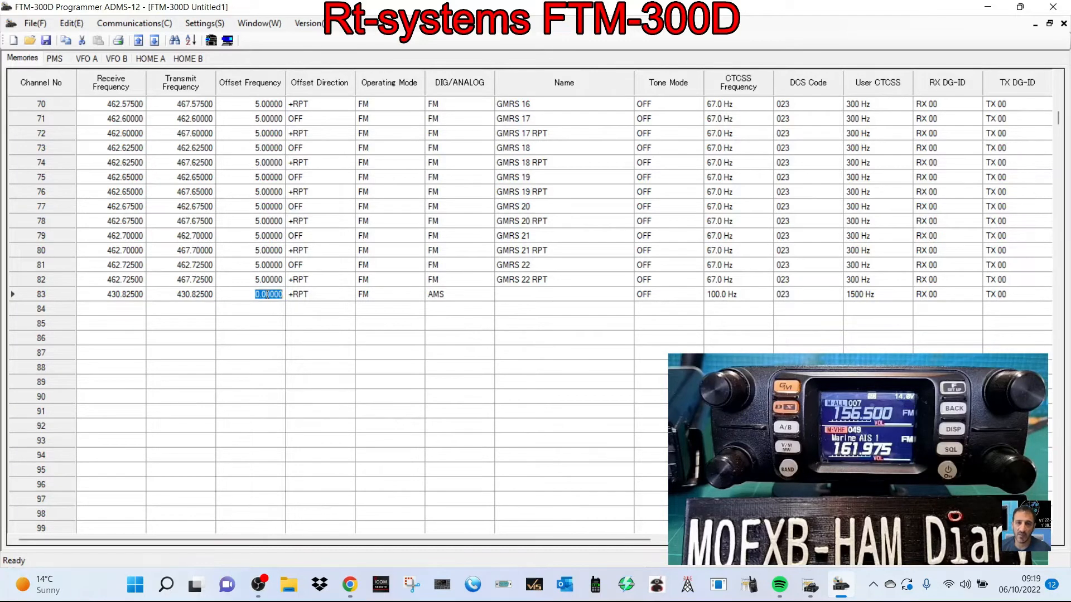
pyautogui.write('7')
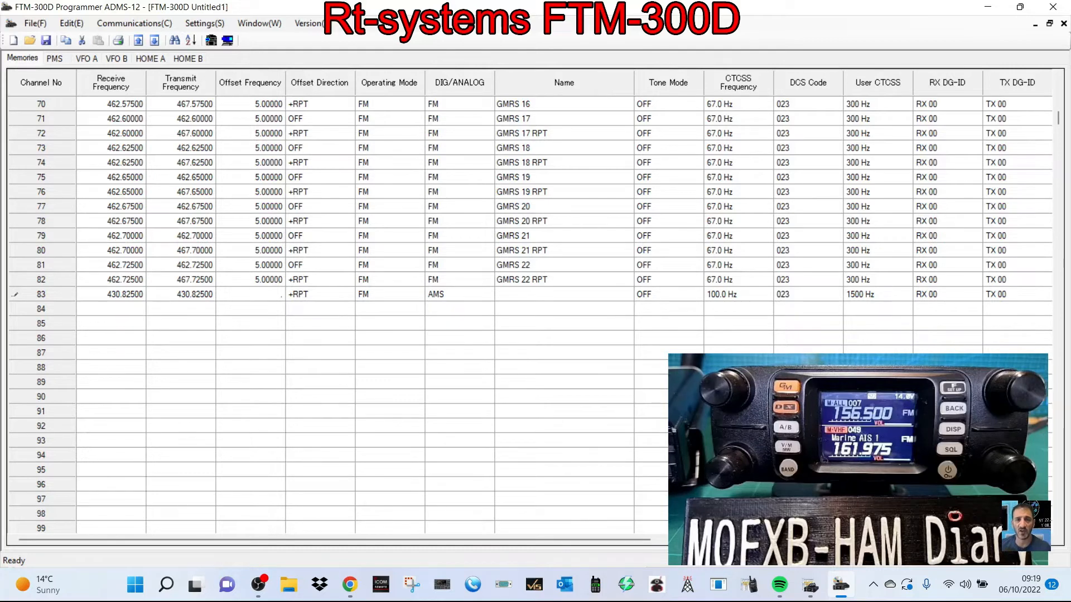
pyautogui.write('.6000')
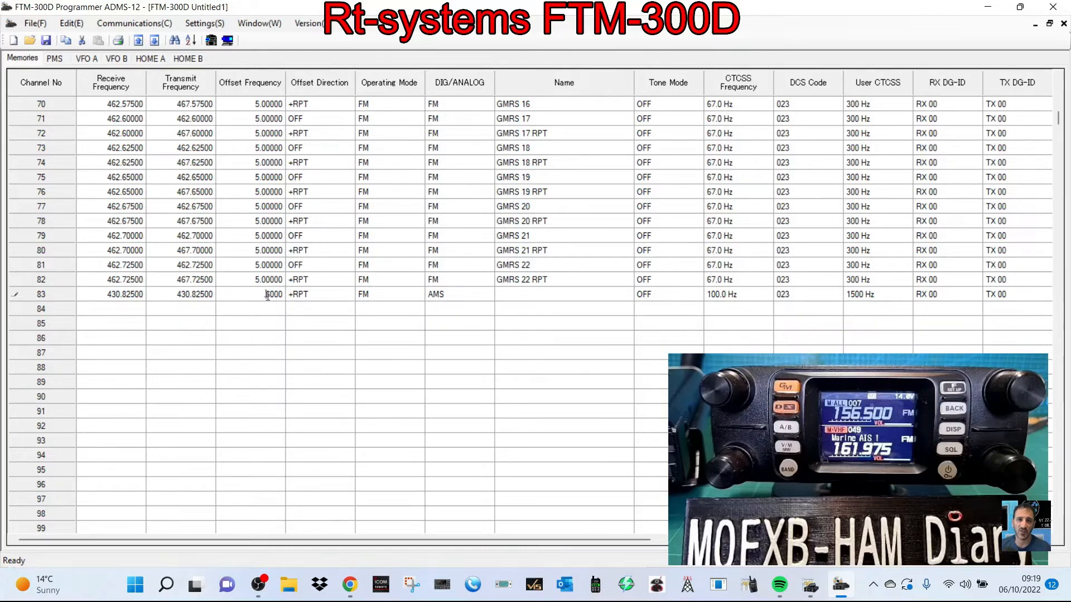
# - Set the offset frequency of channel 83 to 7.60000
pyautogui.doubleClick(268, 295)
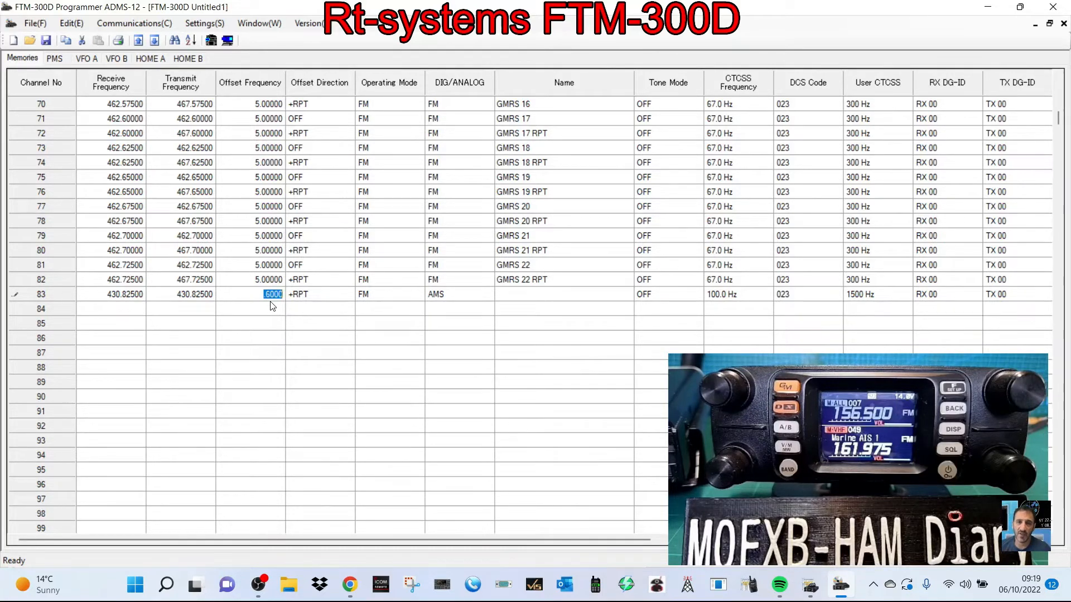
pyautogui.write('7')
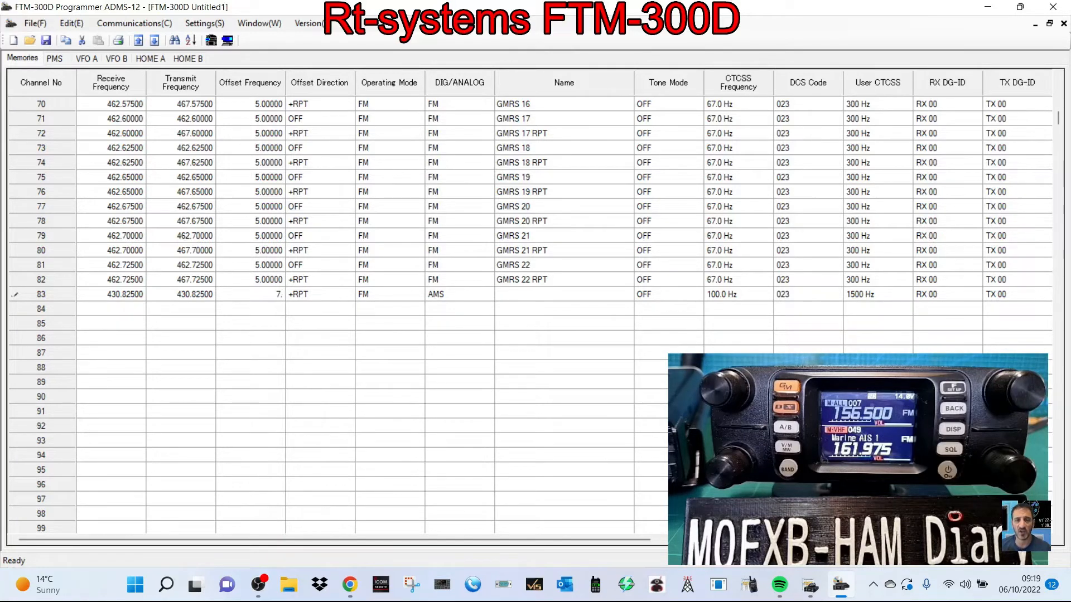
pyautogui.write('.6000')
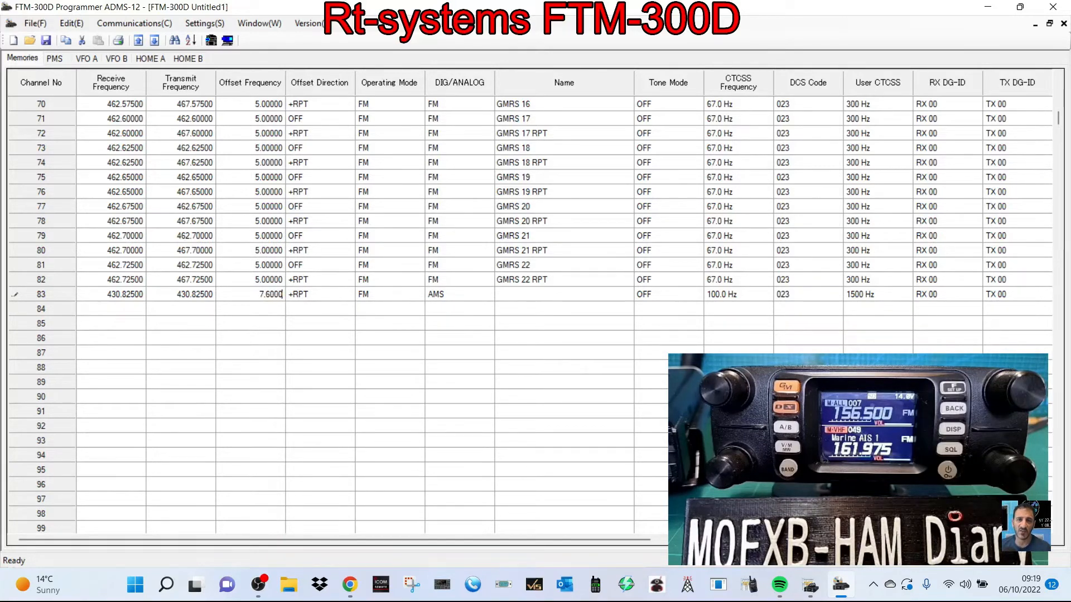
pyautogui.write('0')
pyautogui.click(311, 321)
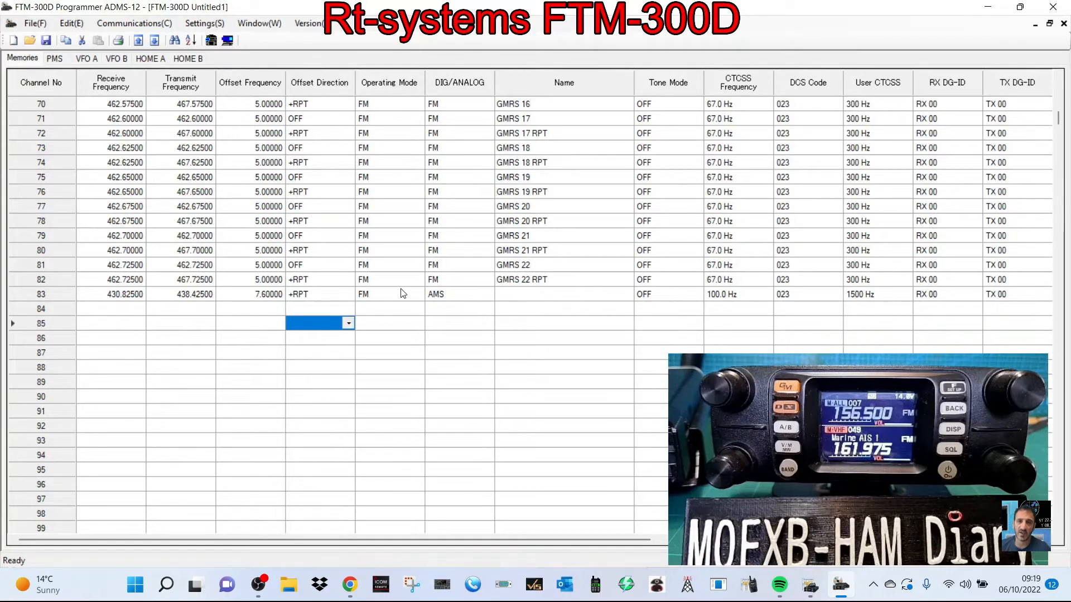
# - Set the DIG/ANALOG mode of channel 83 to DN, trying FM first
pyautogui.click(451, 299)
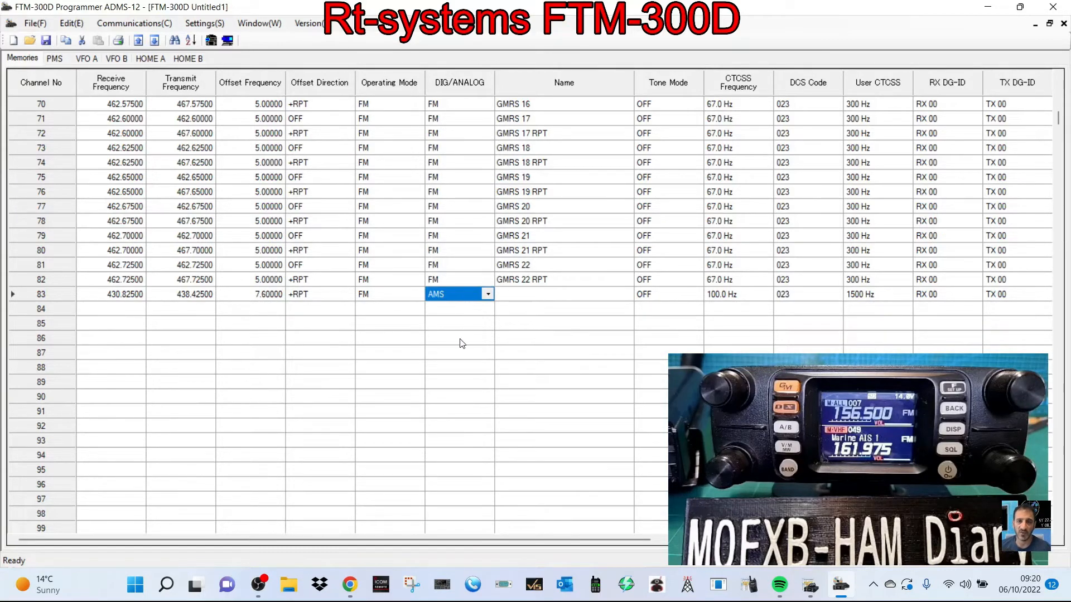
pyautogui.click(487, 296)
pyautogui.click(487, 296)
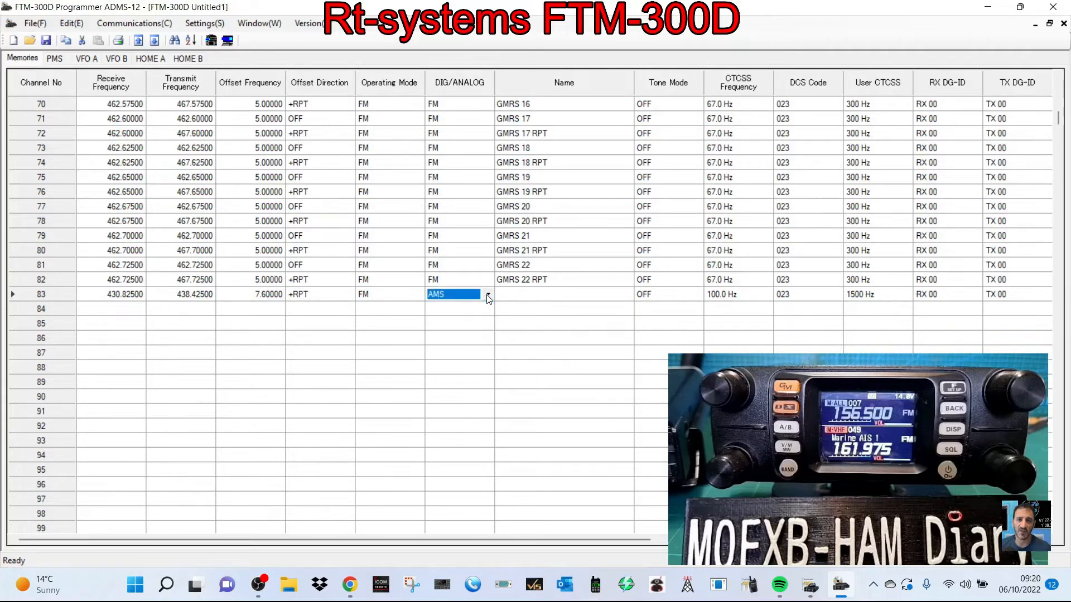
pyautogui.click(488, 296)
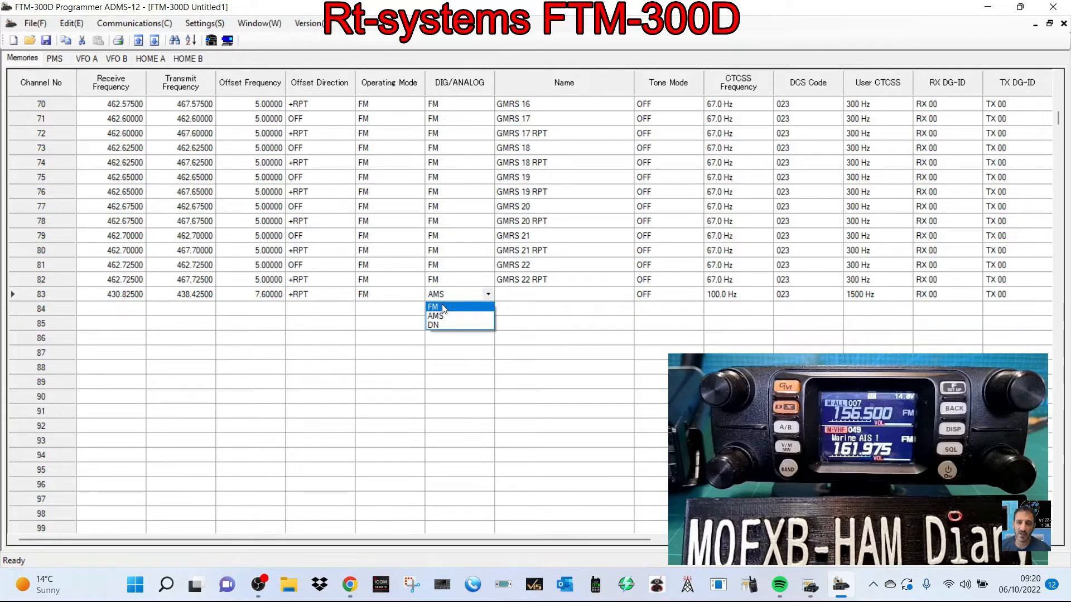
pyautogui.click(484, 306)
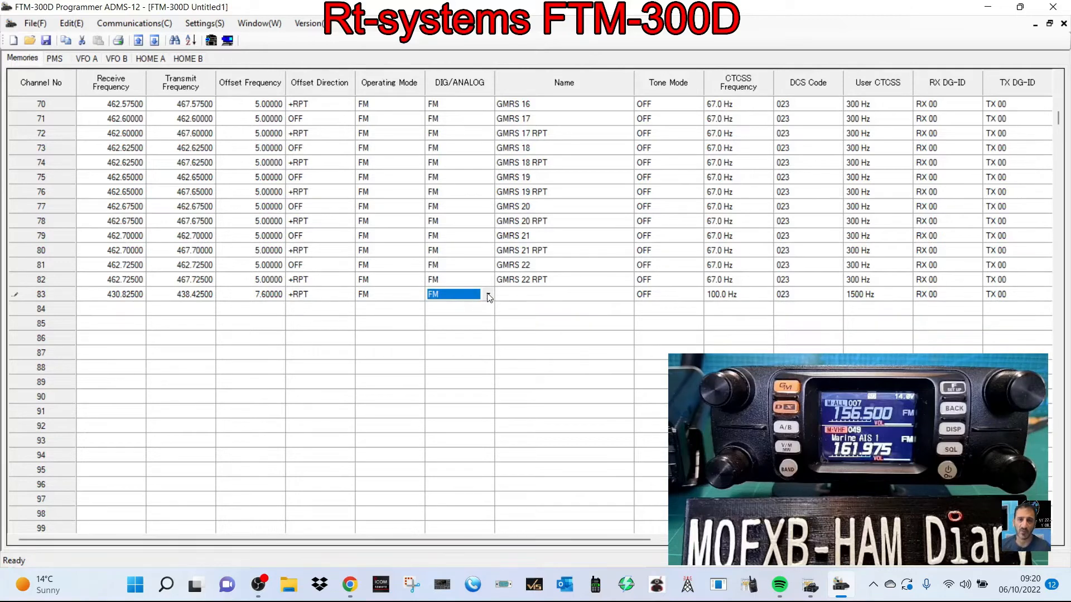
pyautogui.click(488, 296)
pyautogui.click(458, 325)
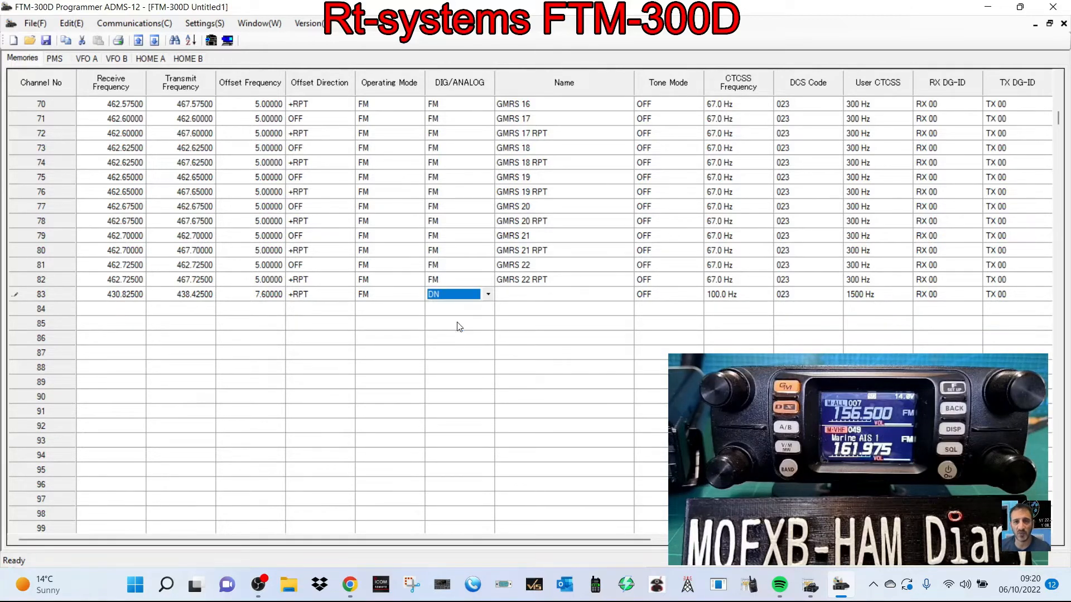
# - Name channel 83 GB3FI and set its tone mode to TONE
pyautogui.click(545, 303)
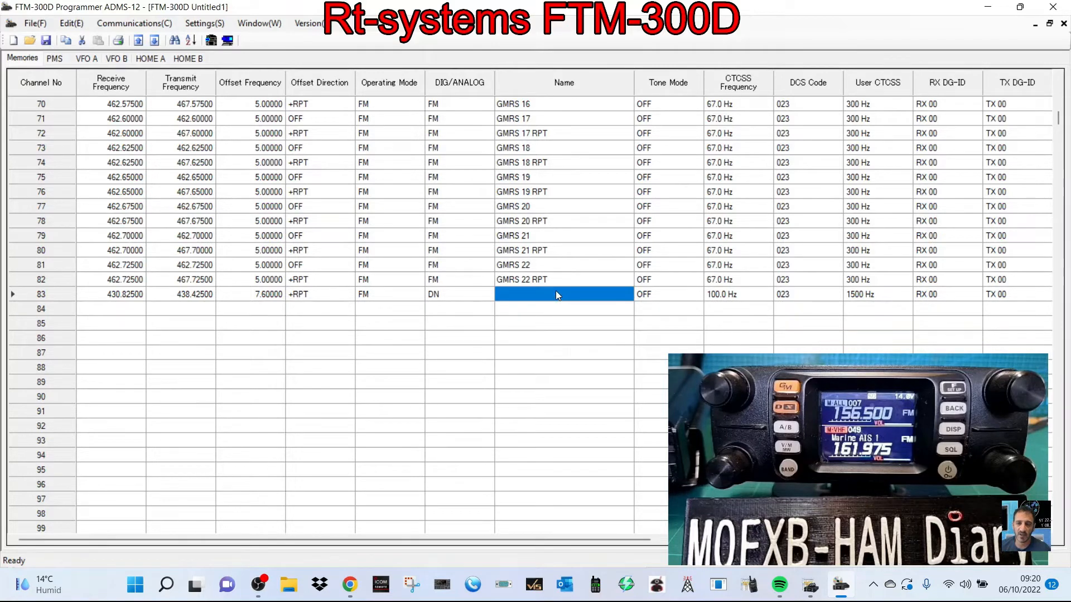
pyautogui.write('GB3FI')
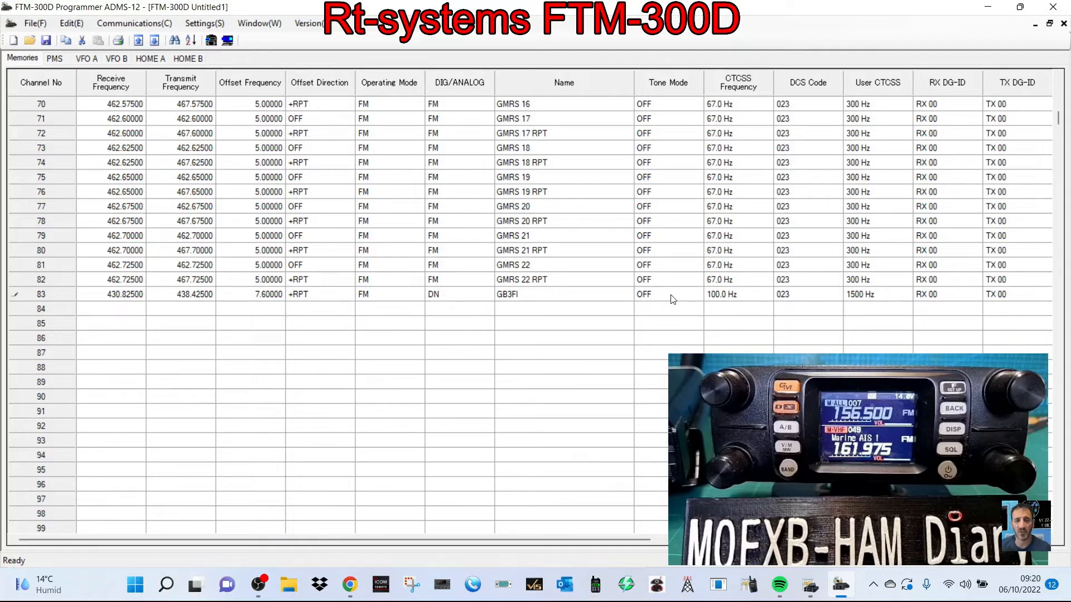
pyautogui.click(673, 299)
pyautogui.click(673, 300)
pyautogui.click(673, 299)
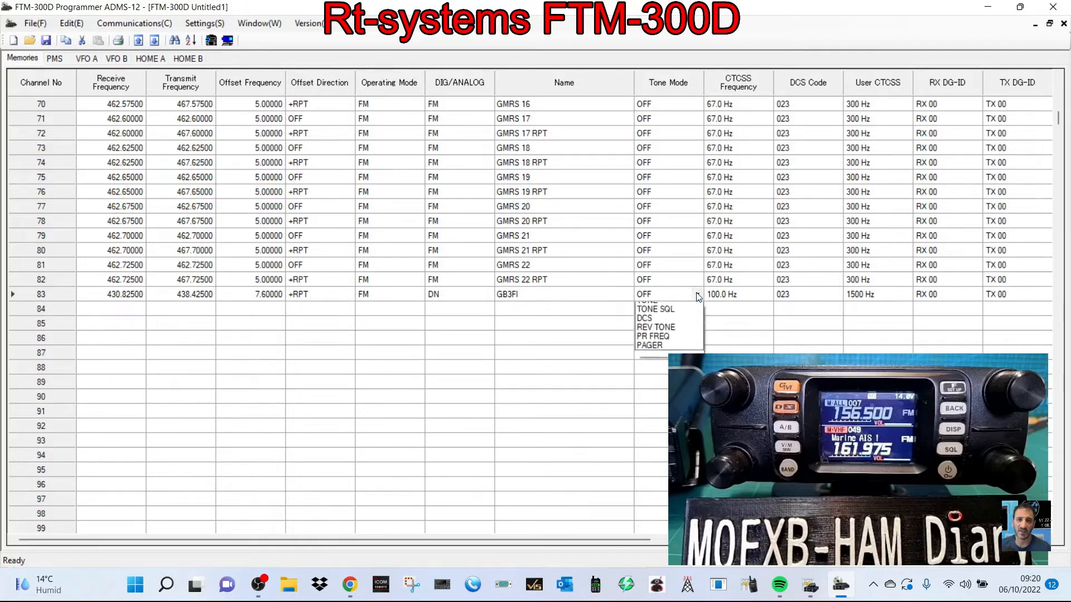
pyautogui.click(670, 316)
# - Set the CTCSS frequency of channel 83 to 77.0 Hz
pyautogui.click(765, 298)
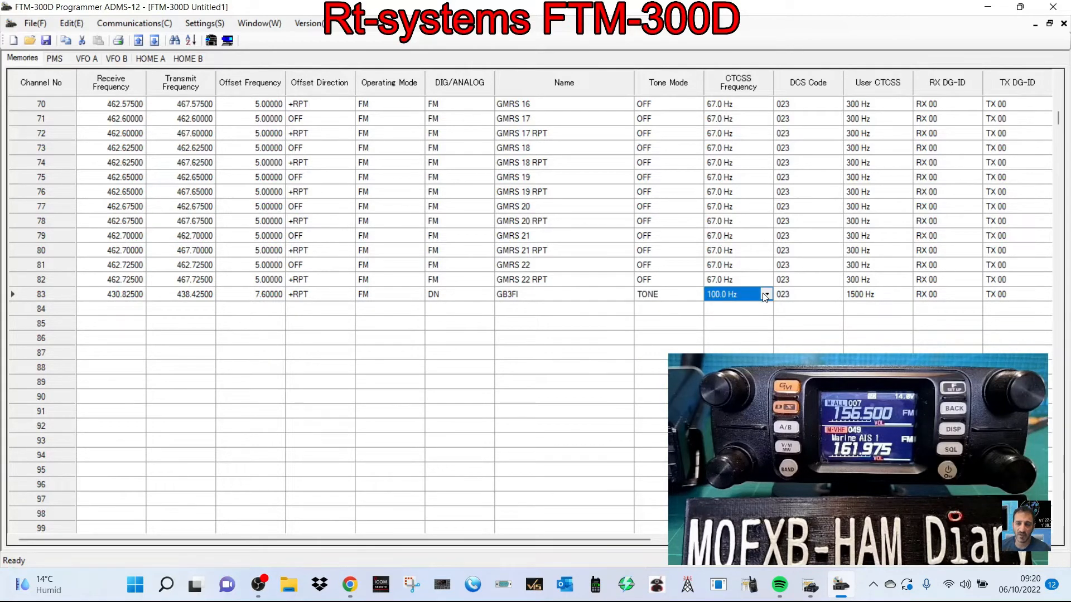
pyautogui.click(767, 297)
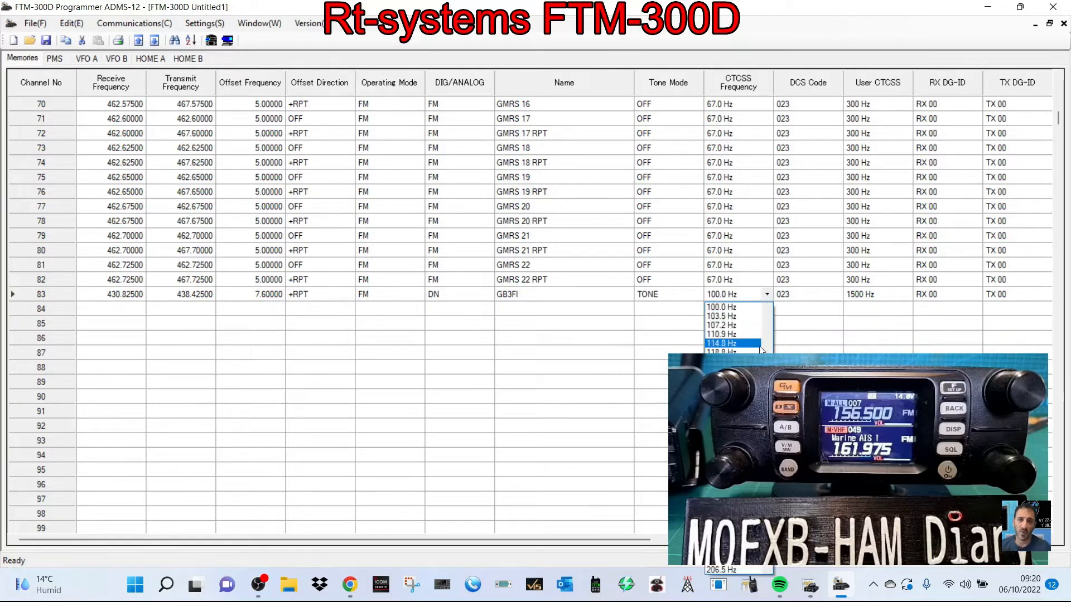
pyautogui.click(768, 310)
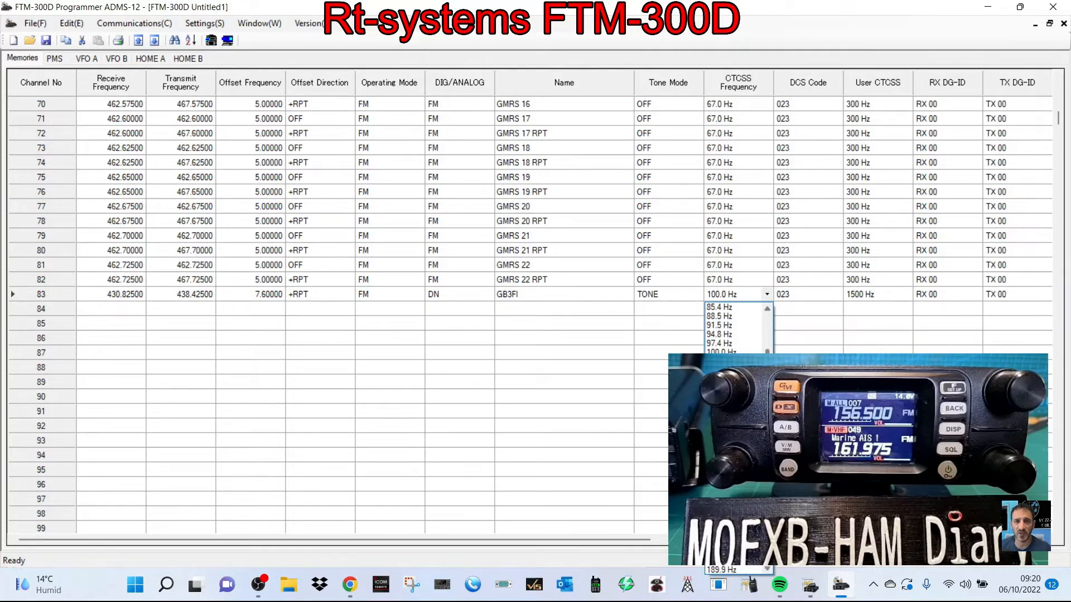
pyautogui.moveTo(767, 354); pyautogui.dragTo(765, 329)
pyautogui.click(720, 342)
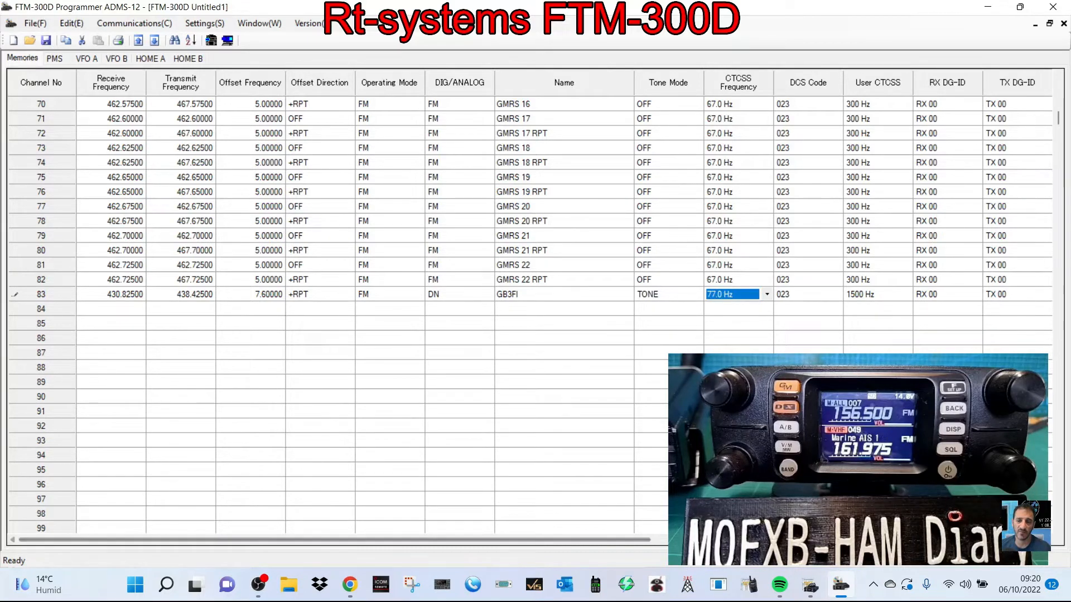
# - Set the transmit power of channel 83 to LOW
pyautogui.moveTo(270, 539); pyautogui.dragTo(660, 538)
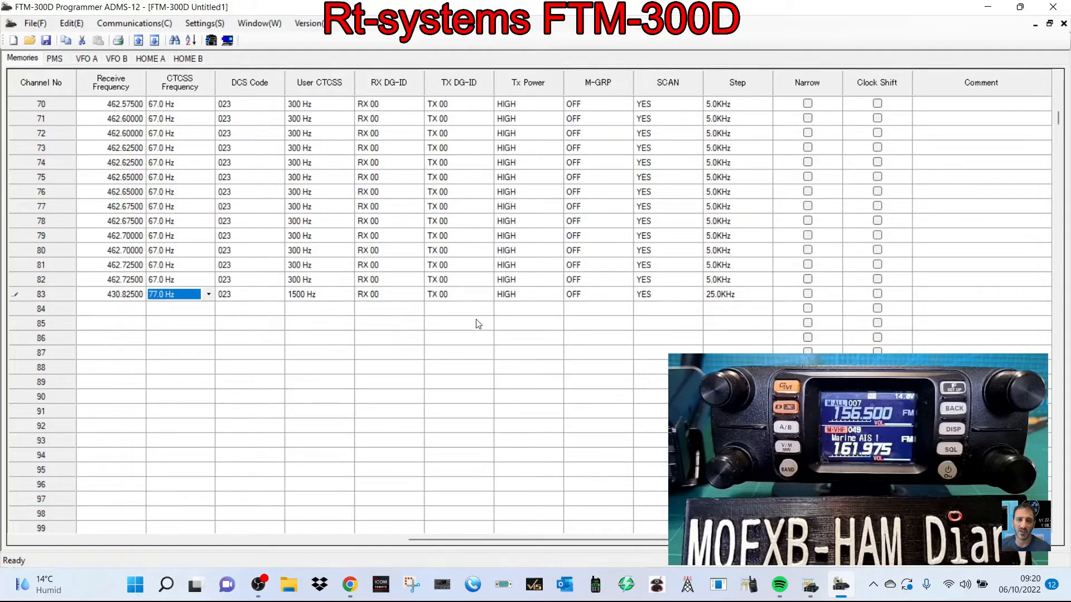
pyautogui.click(540, 297)
pyautogui.click(557, 295)
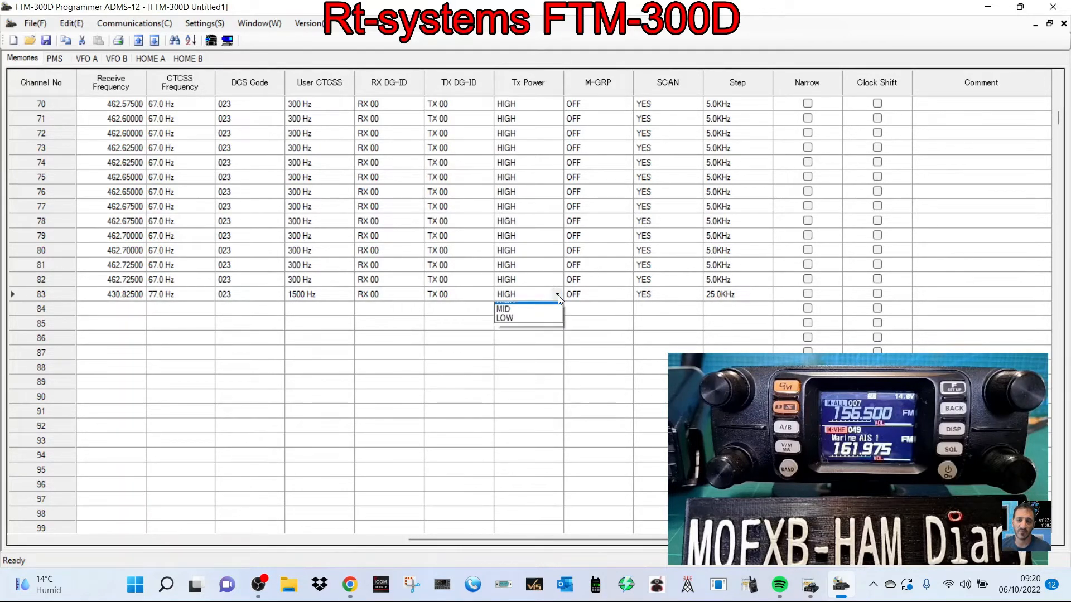
pyautogui.click(534, 324)
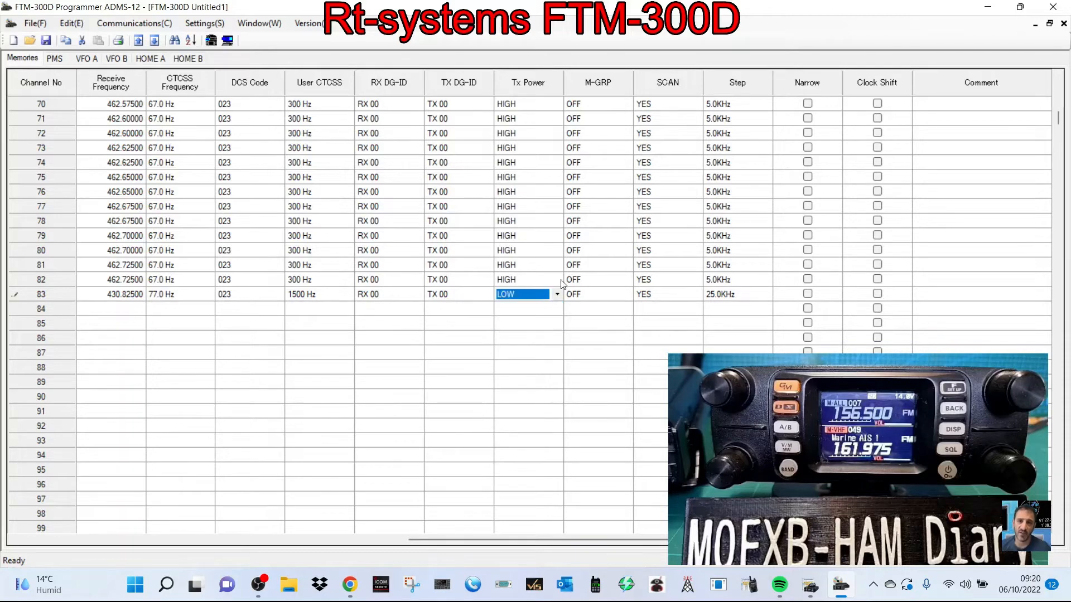
# - Set the transmit power of channel 82 to LOW
pyautogui.click(564, 280)
pyautogui.click(557, 281)
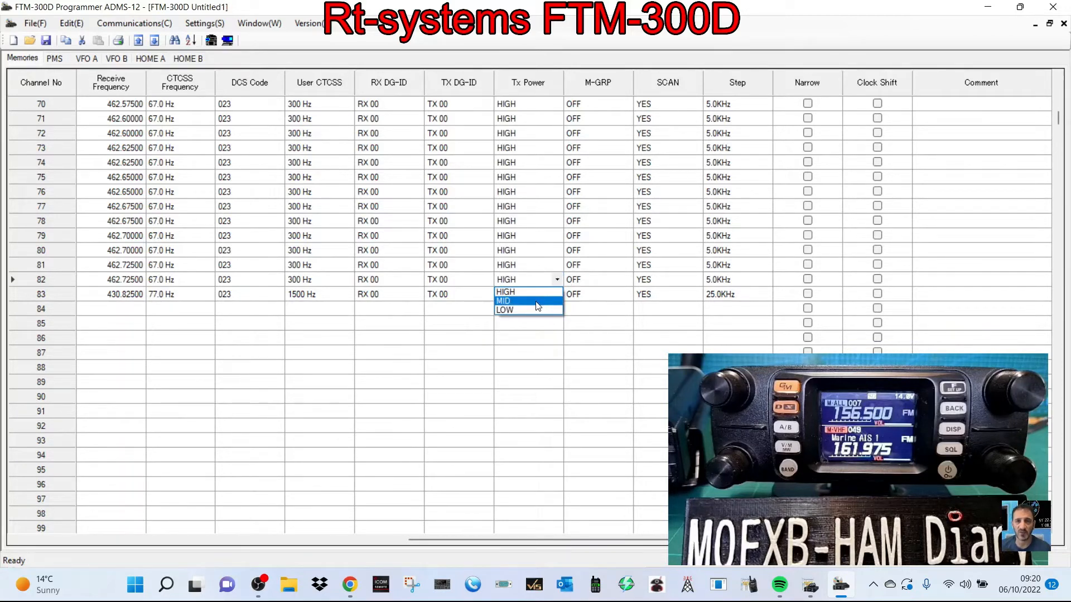
pyautogui.click(534, 310)
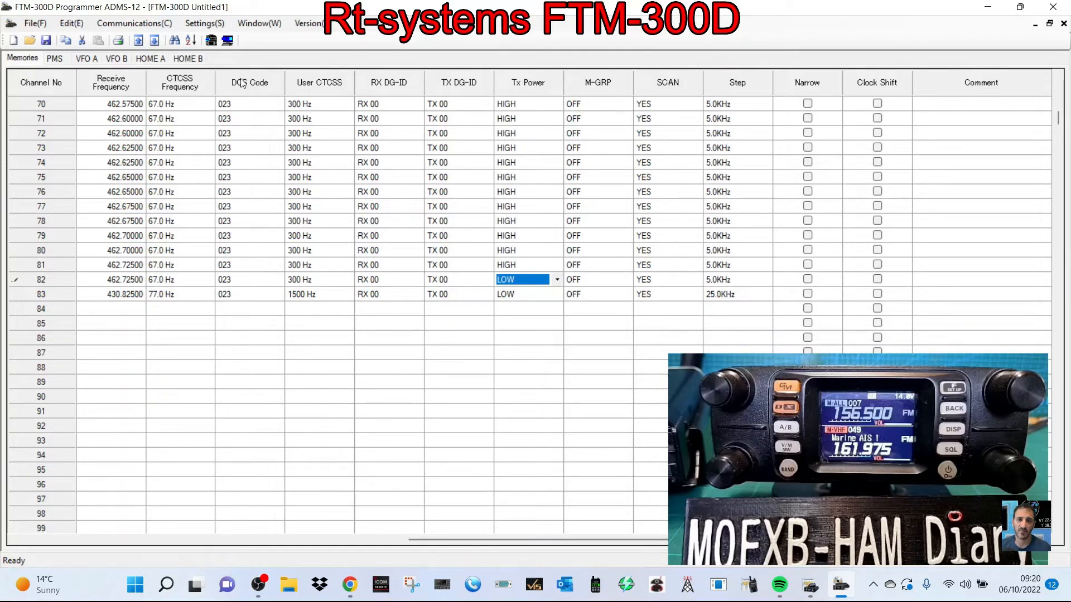
# - Send the edited memory data to the FTM-300D and close the transfer dialog
pyautogui.moveTo(840, 540); pyautogui.dragTo(437, 553)
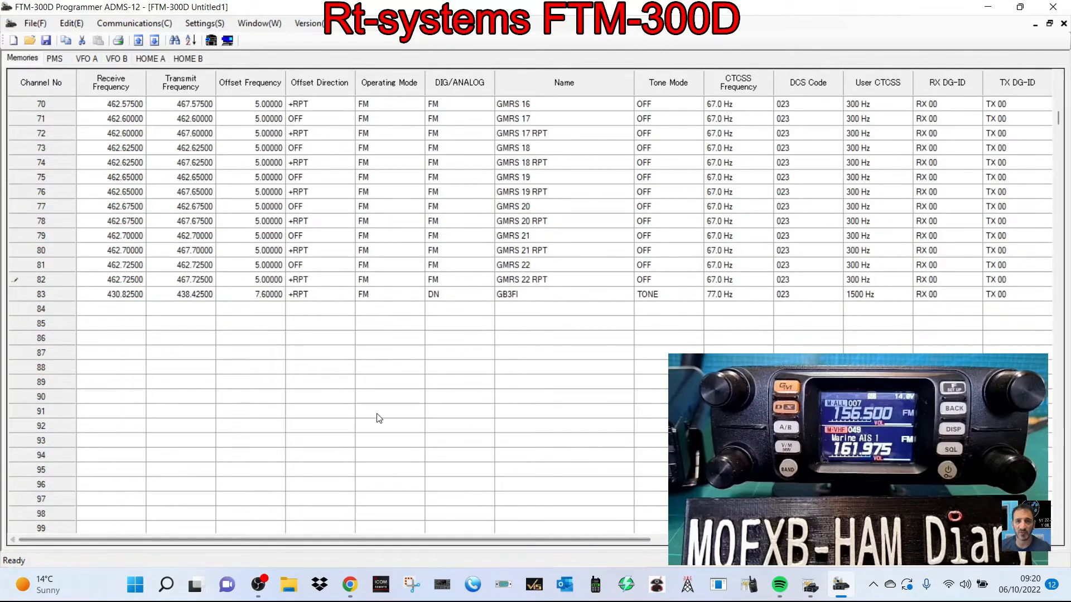
pyautogui.click(119, 26)
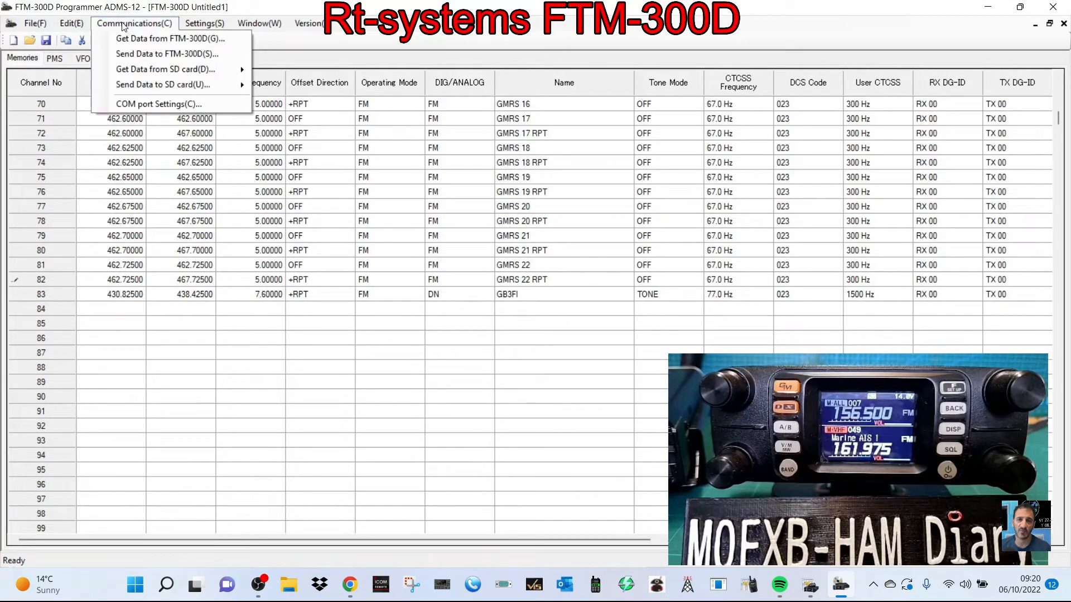
pyautogui.click(136, 57)
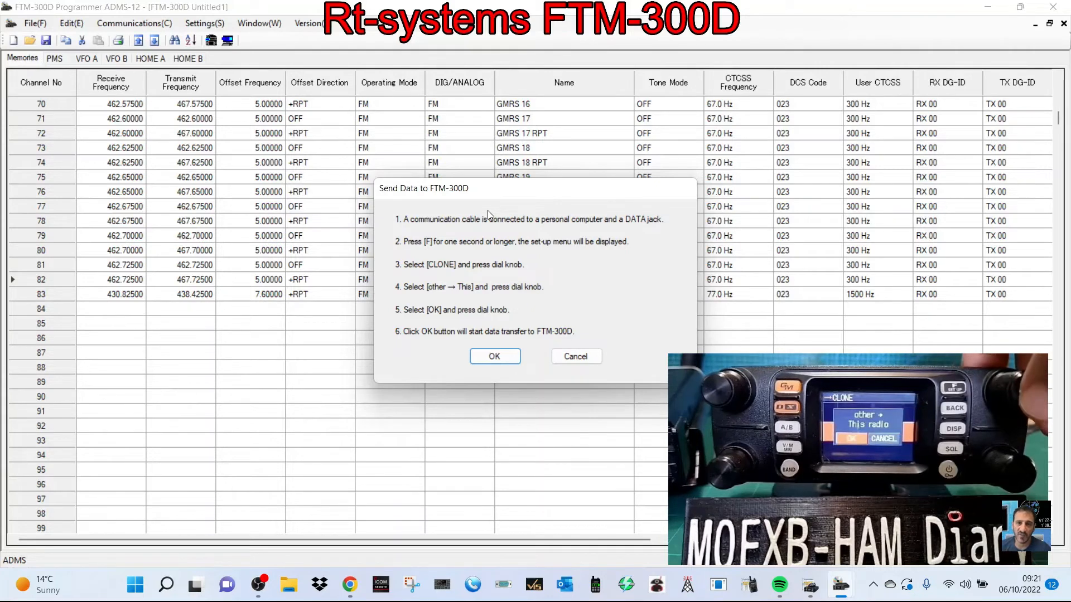
pyautogui.click(504, 357)
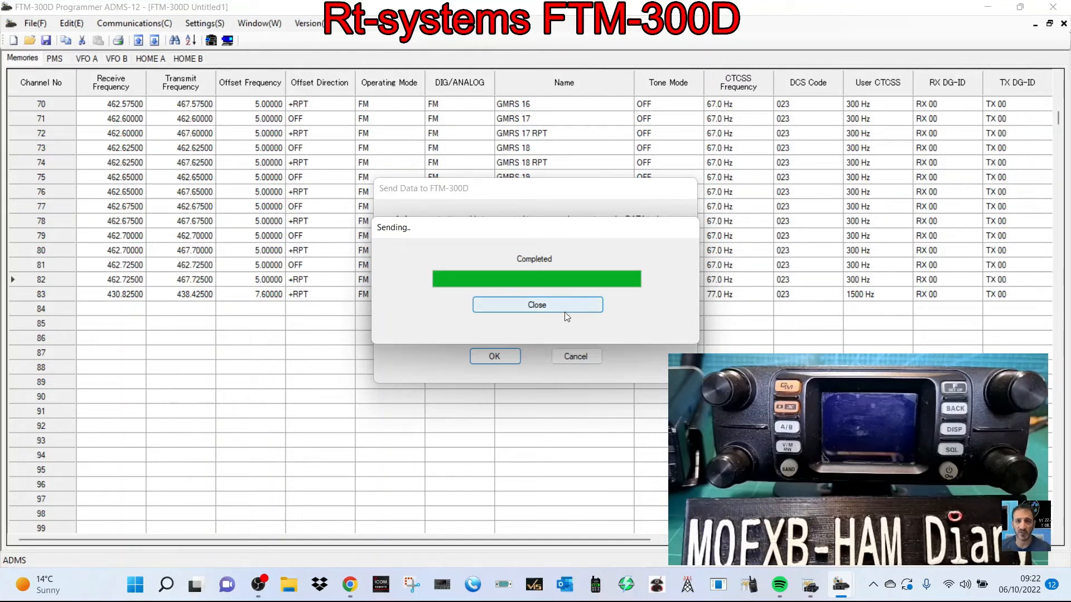
pyautogui.click(553, 301)
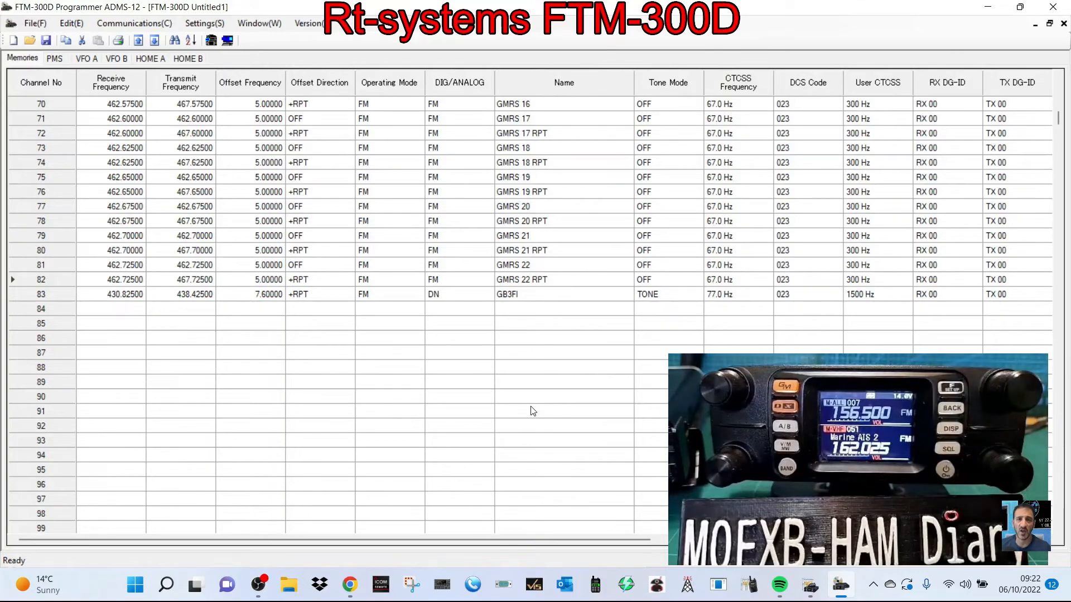
# - Switch to the RT Systems programmer at full size and look through its memory list and its file, communications and settings commands
pyautogui.click(1019, 7)
pyautogui.click(1014, 6)
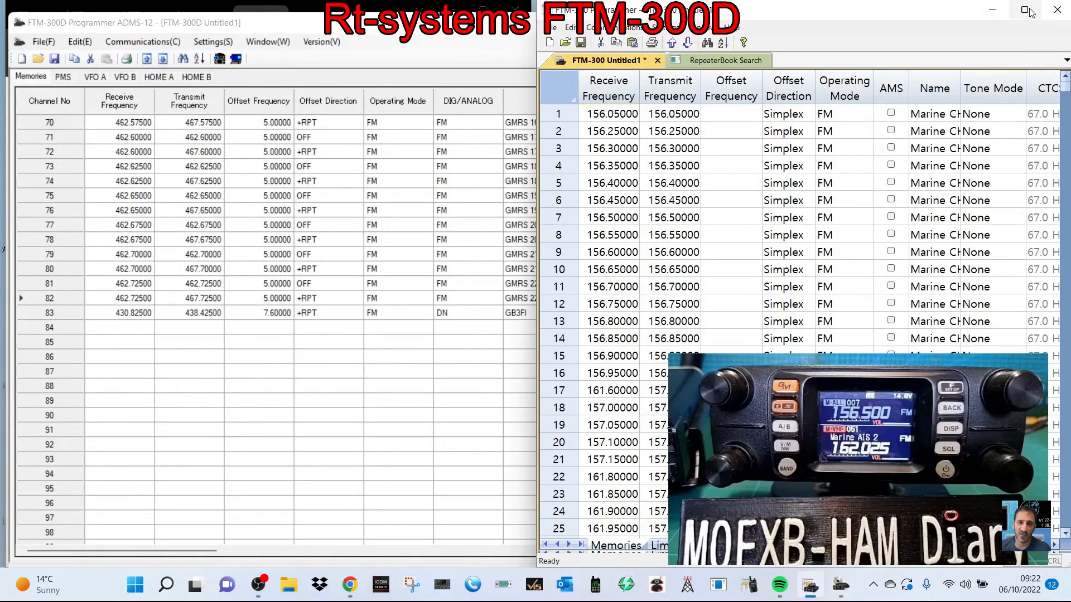
pyautogui.click(1030, 12)
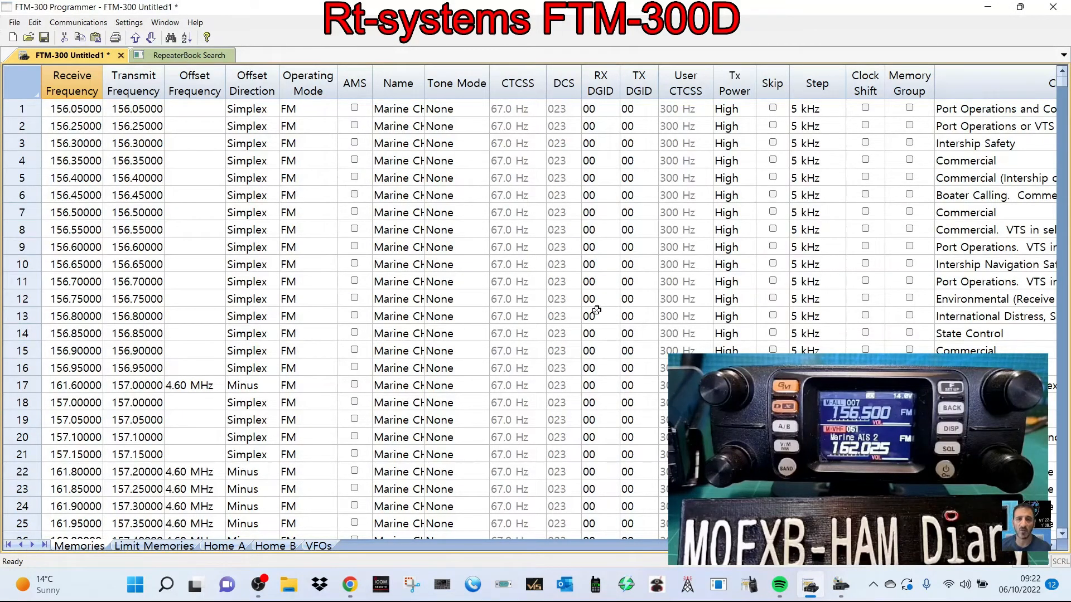
pyautogui.scroll(-3, 596, 311)
pyautogui.scroll(3, 545, 322)
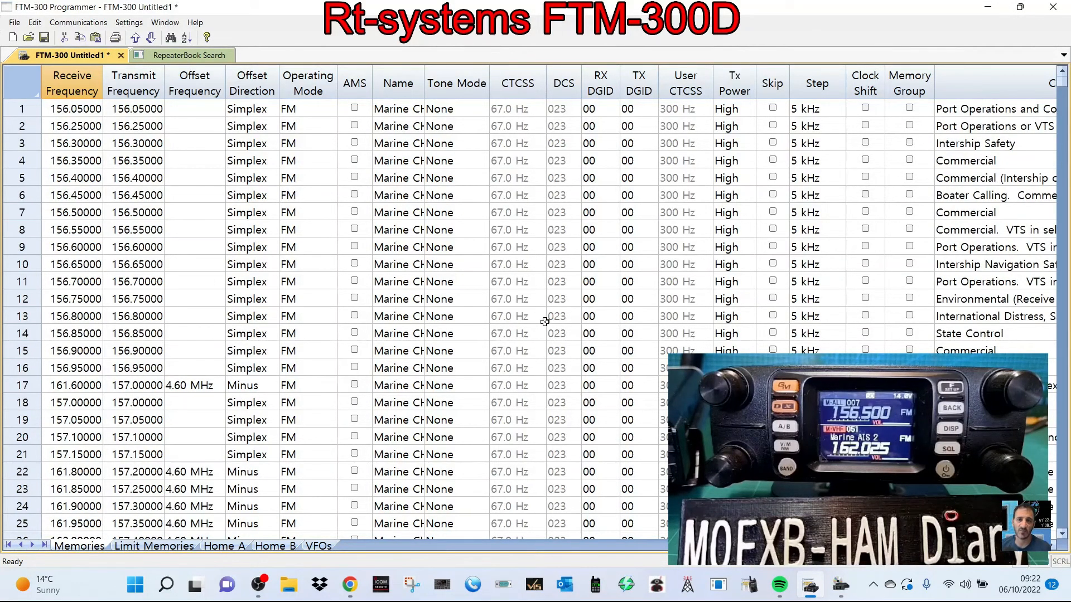
pyautogui.click(16, 22)
pyautogui.moveTo(53, 26)
pyautogui.moveTo(123, 24)
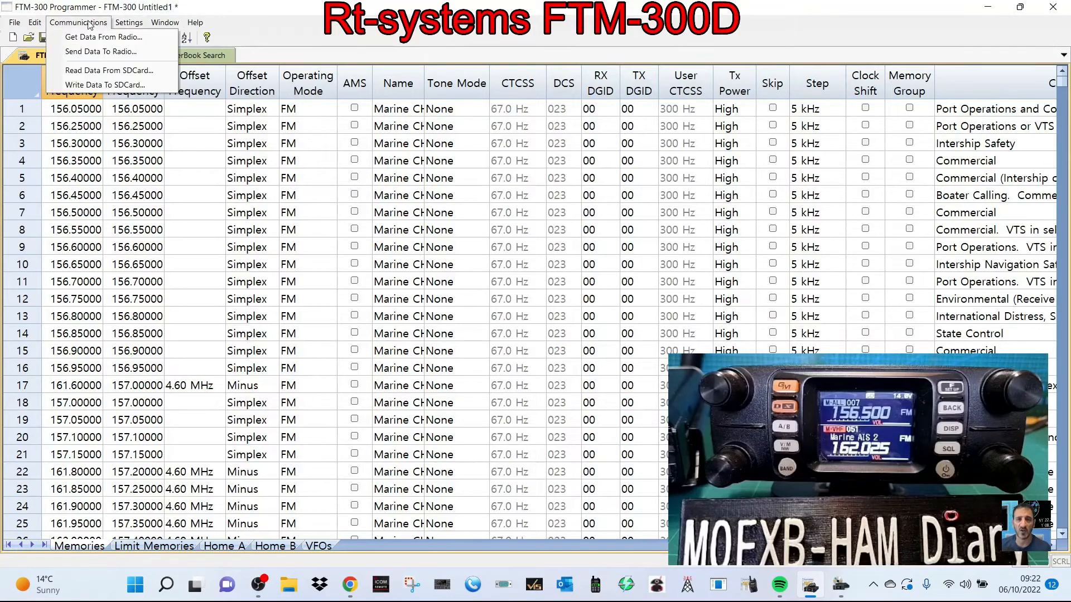
pyautogui.moveTo(14, 25)
pyautogui.moveTo(196, 24)
pyautogui.click(522, 38)
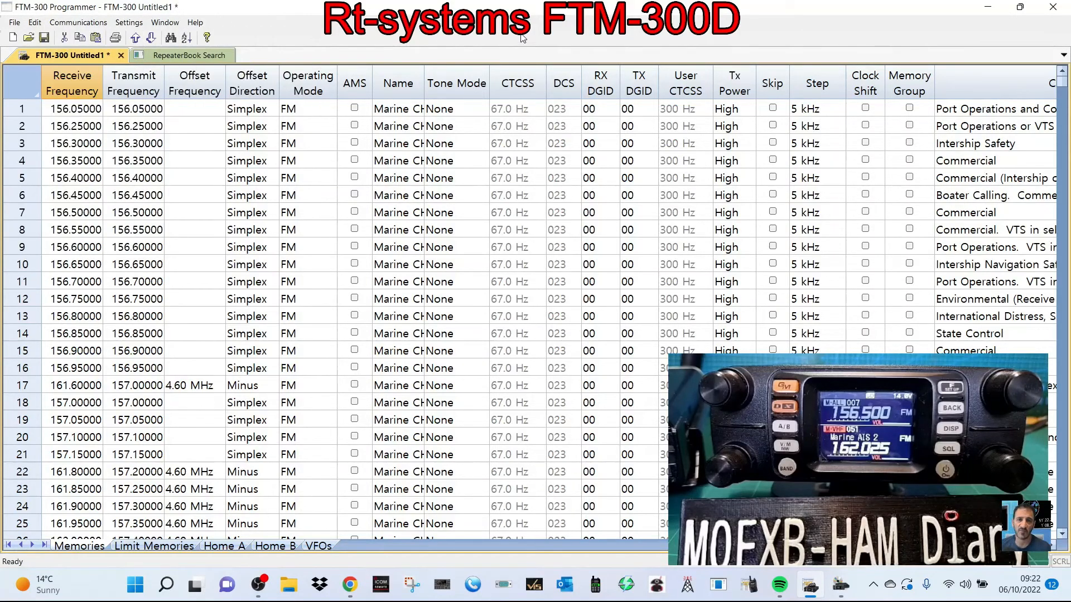
pyautogui.click(1021, 6)
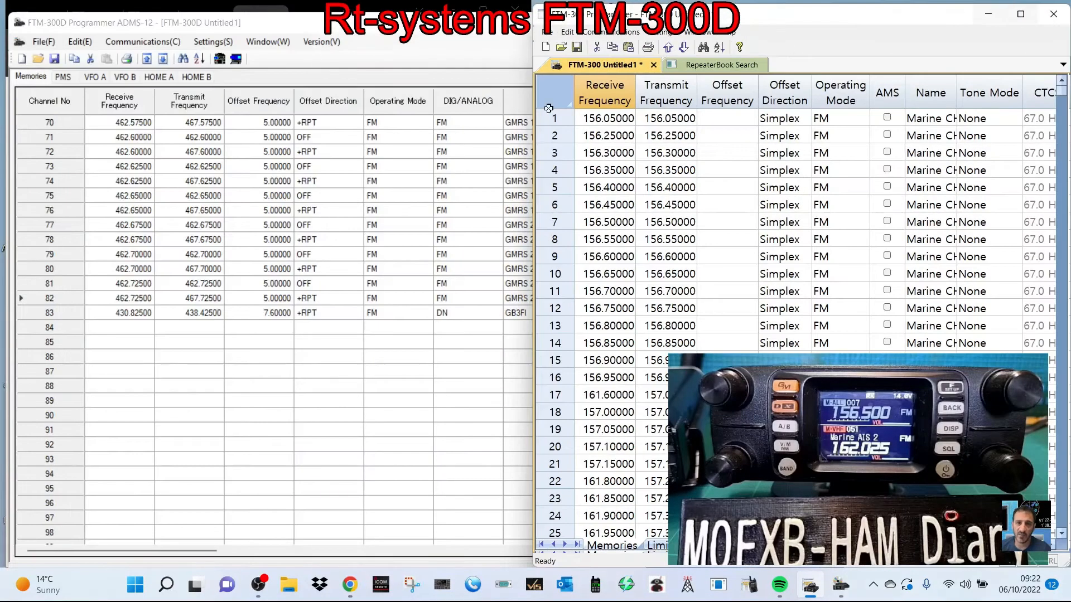
# - Raise the ADMS-12 window to line up with the RT Systems programmer and return to the RT Systems window
pyautogui.click(376, 29)
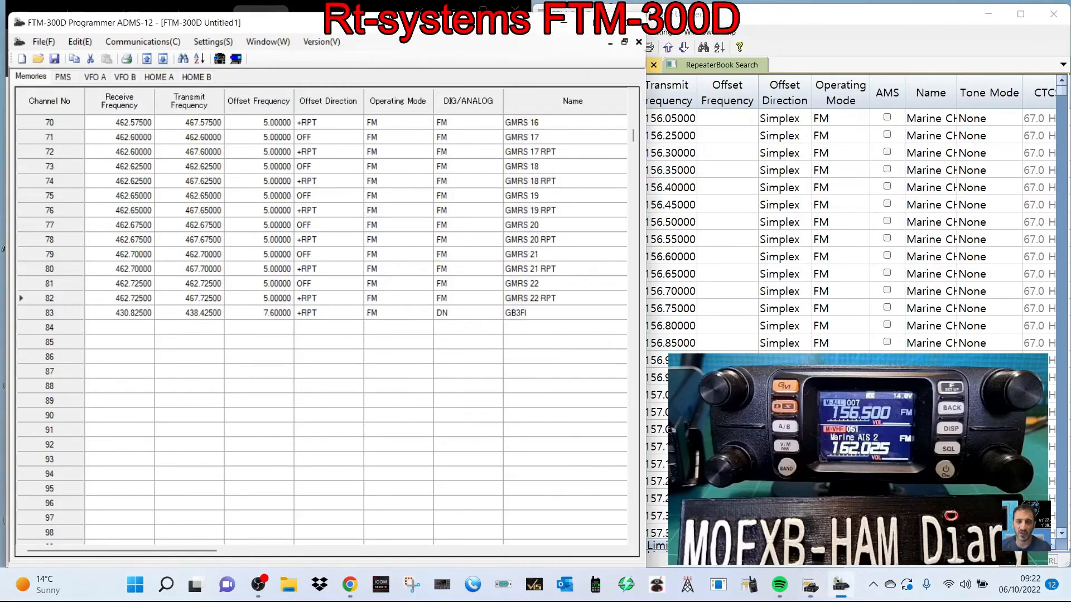
pyautogui.moveTo(384, 17); pyautogui.dragTo(384, 6)
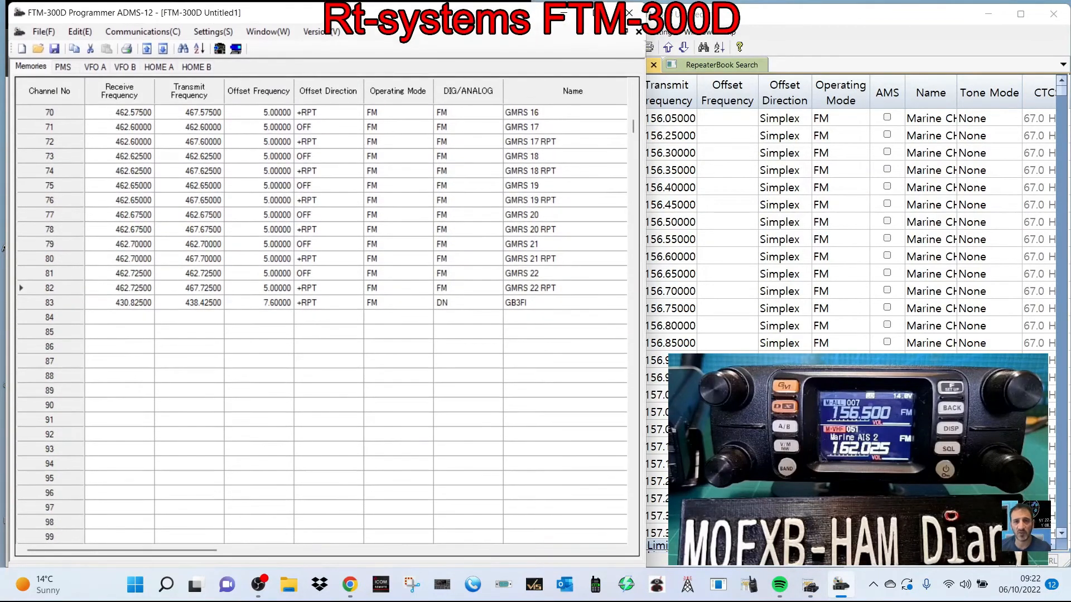
pyautogui.click(935, 18)
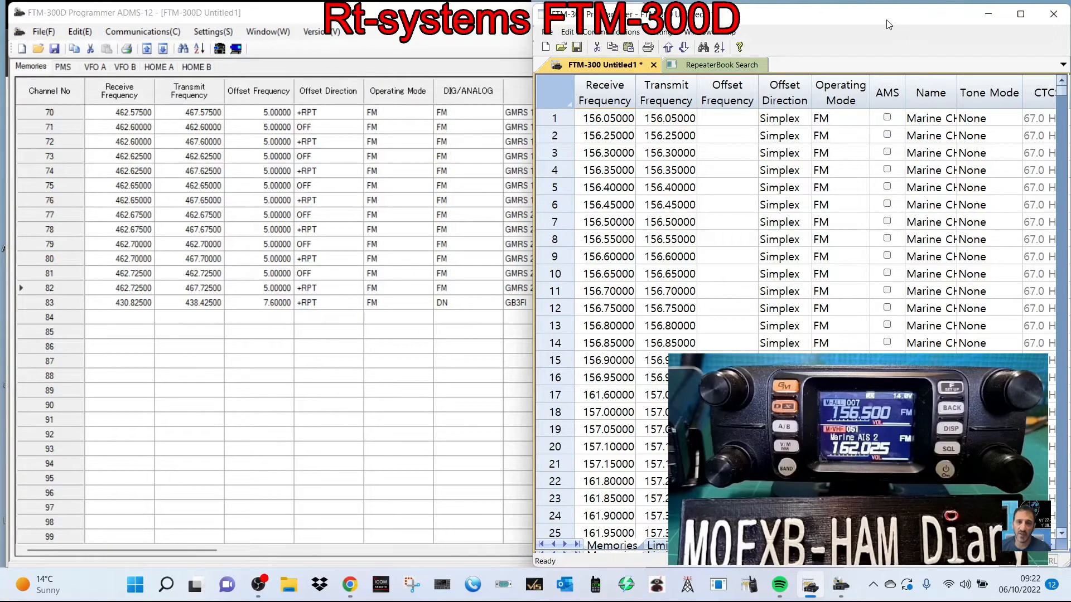
# - Switch to ADMS-12 and look through its Memories, PMS, VFO A, VFO B, HOME A and HOME B tables
pyautogui.click(353, 5)
pyautogui.scroll(-1, 382, 365)
pyautogui.scroll(4, 384, 366)
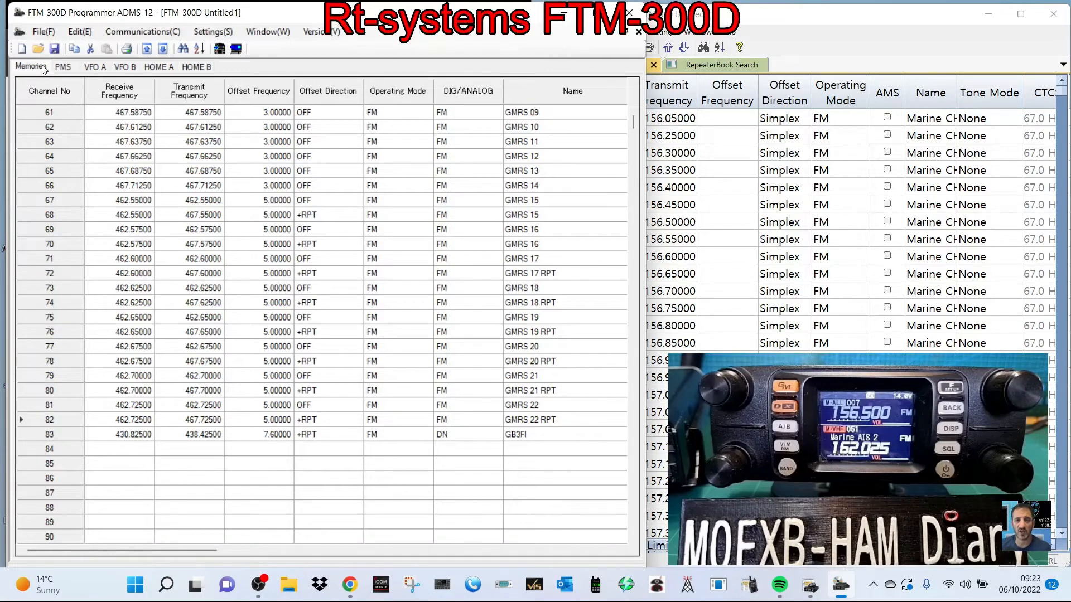
pyautogui.click(60, 67)
pyautogui.click(95, 68)
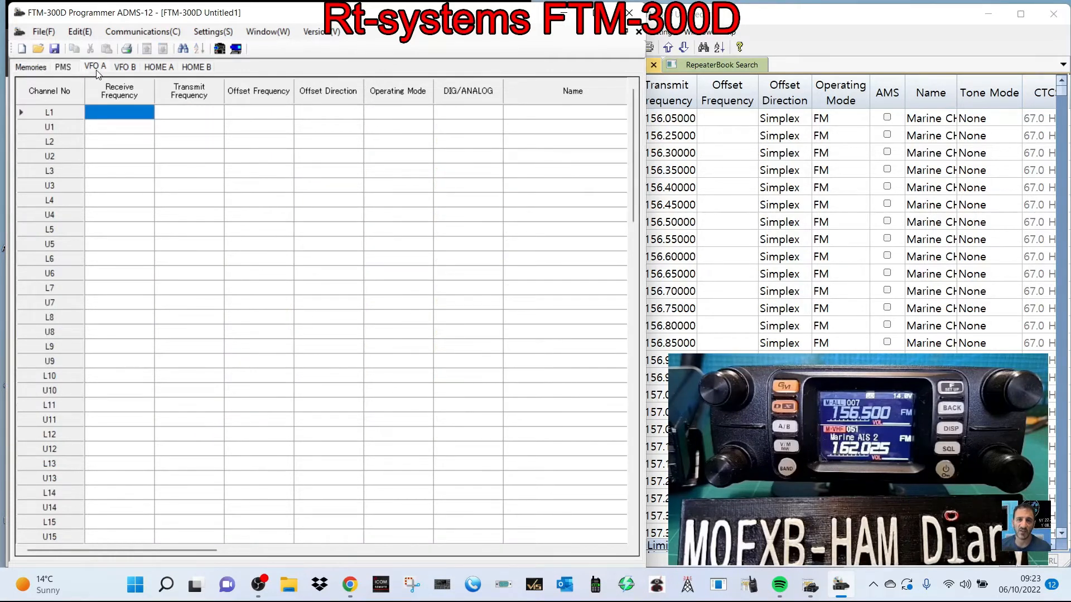
pyautogui.click(126, 68)
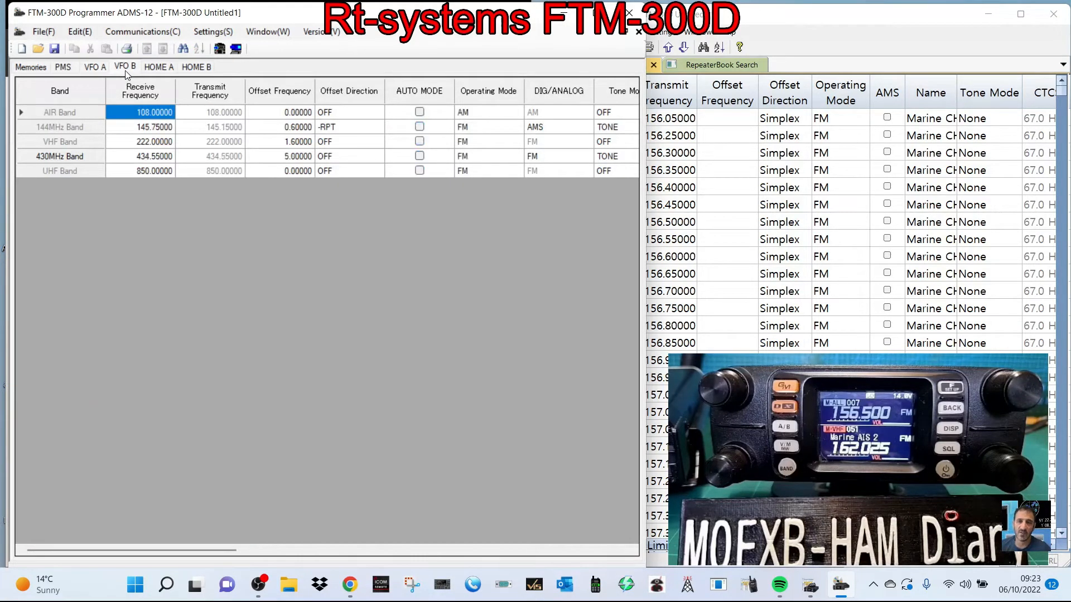
pyautogui.click(159, 68)
pyautogui.click(206, 67)
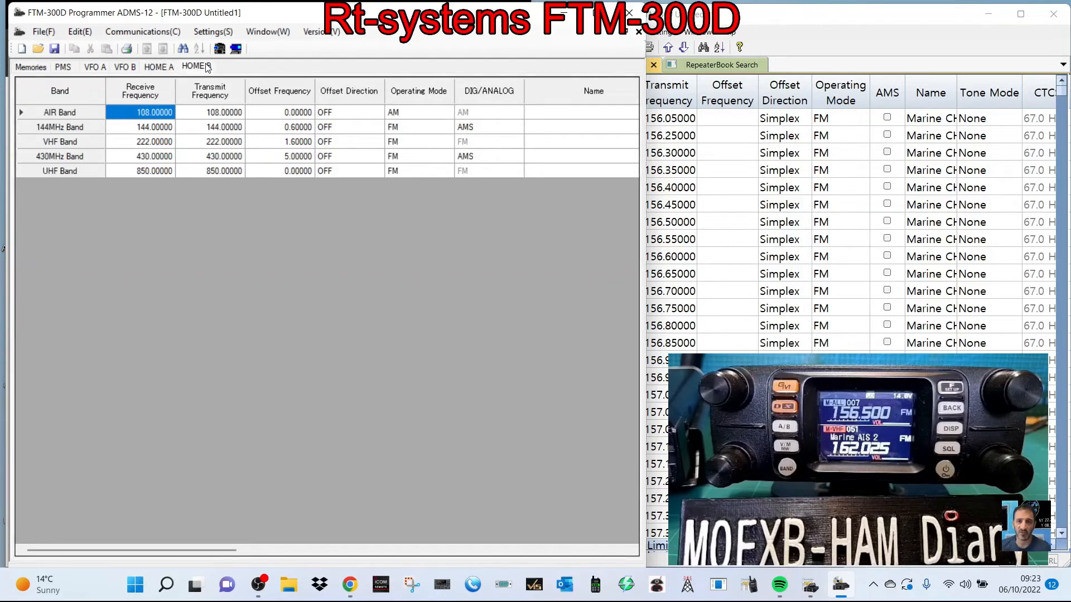
# - Switch to the RT Systems programmer and view its external data sources, the memory list and the existing RepeaterBook search results
pyautogui.click(900, 15)
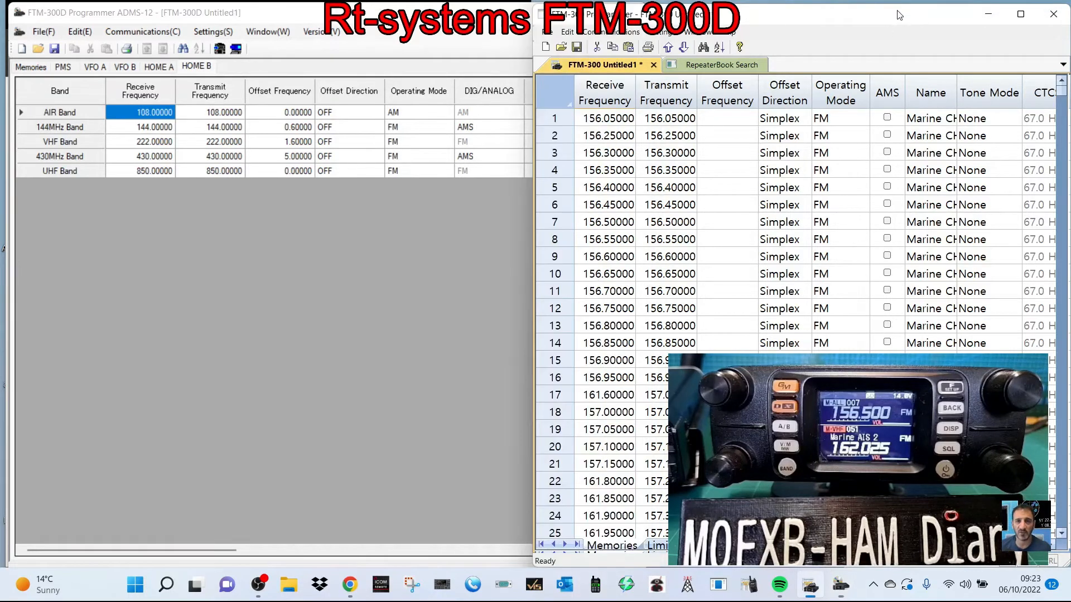
pyautogui.click(547, 33)
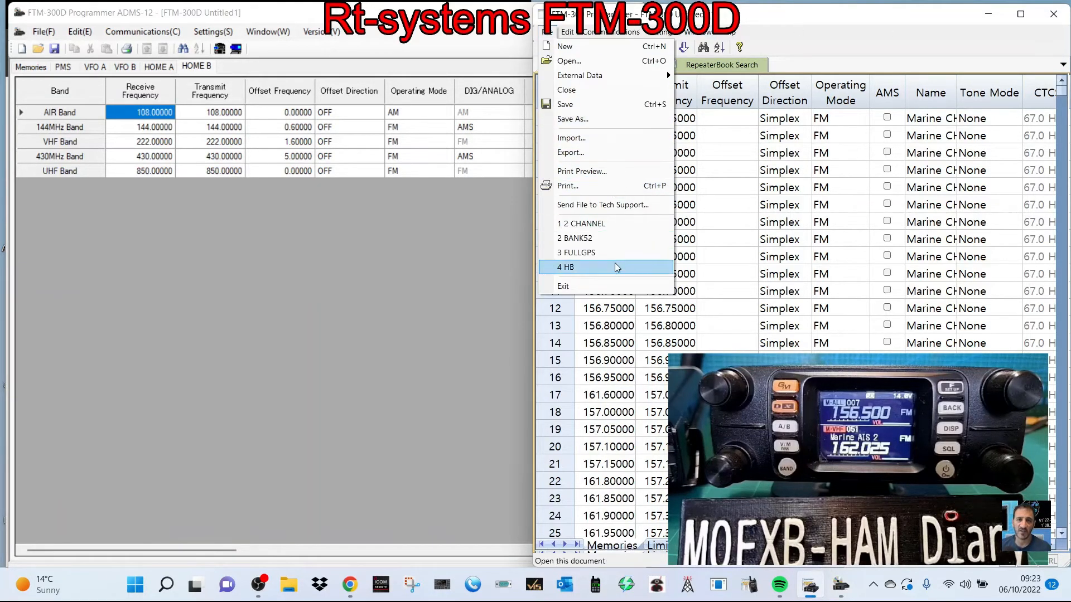
pyautogui.moveTo(598, 76)
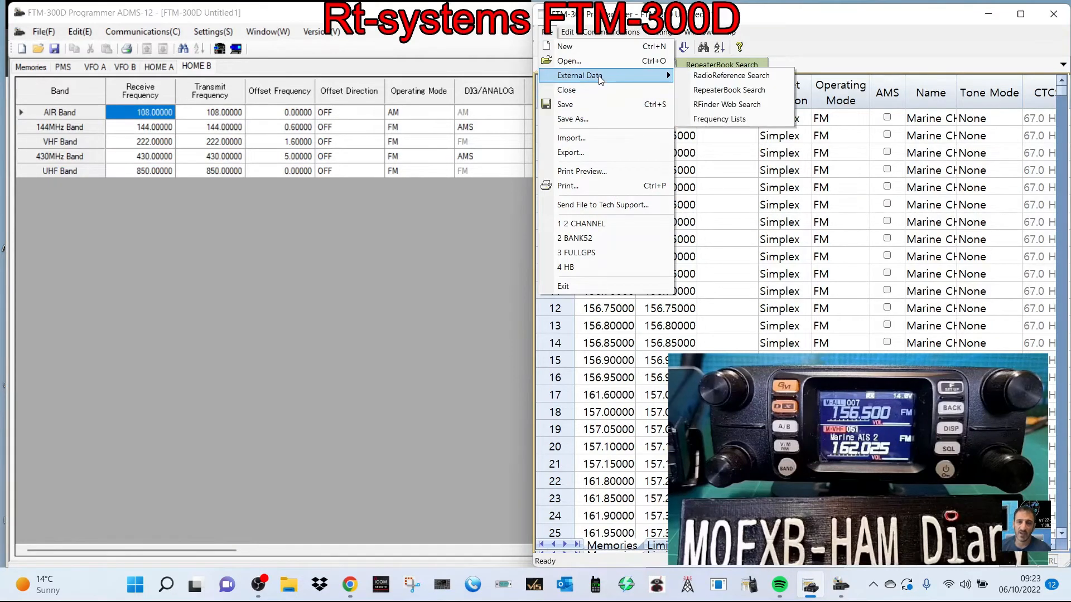
pyautogui.click(779, 92)
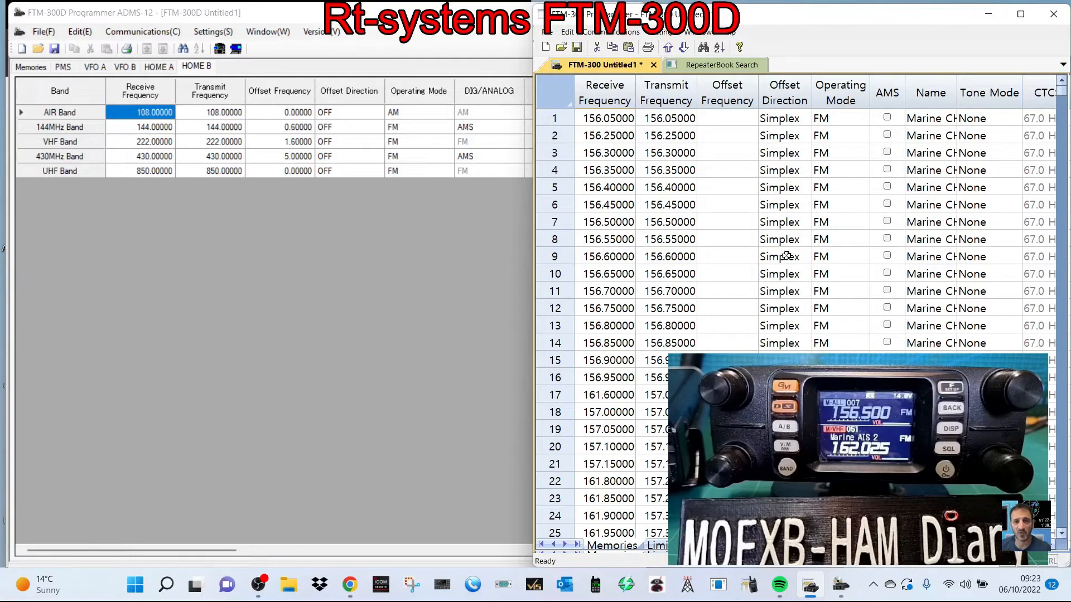
pyautogui.scroll(-3, 824, 277)
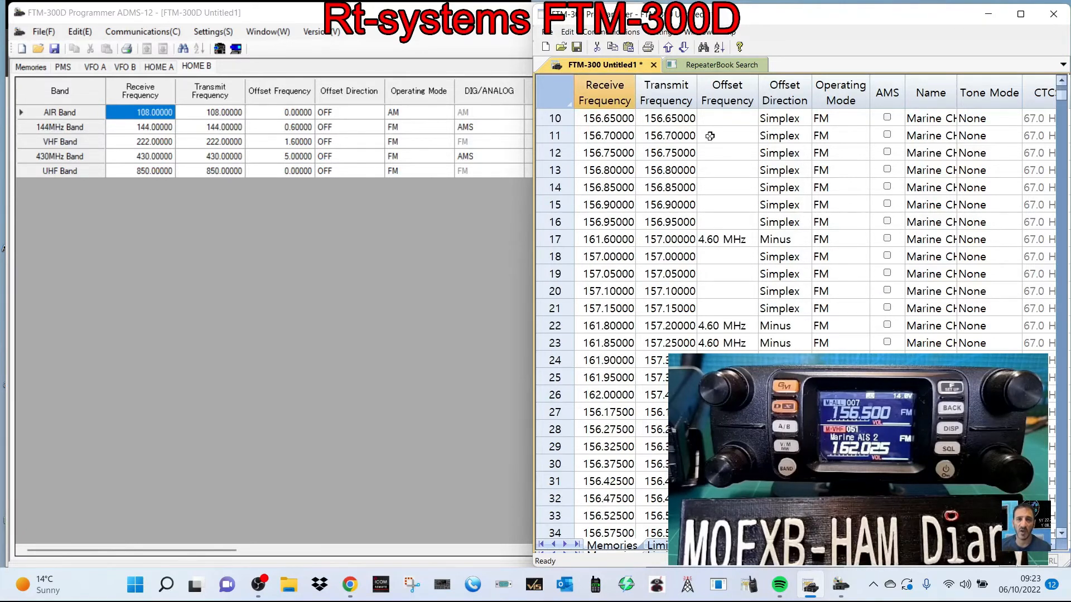
pyautogui.click(732, 64)
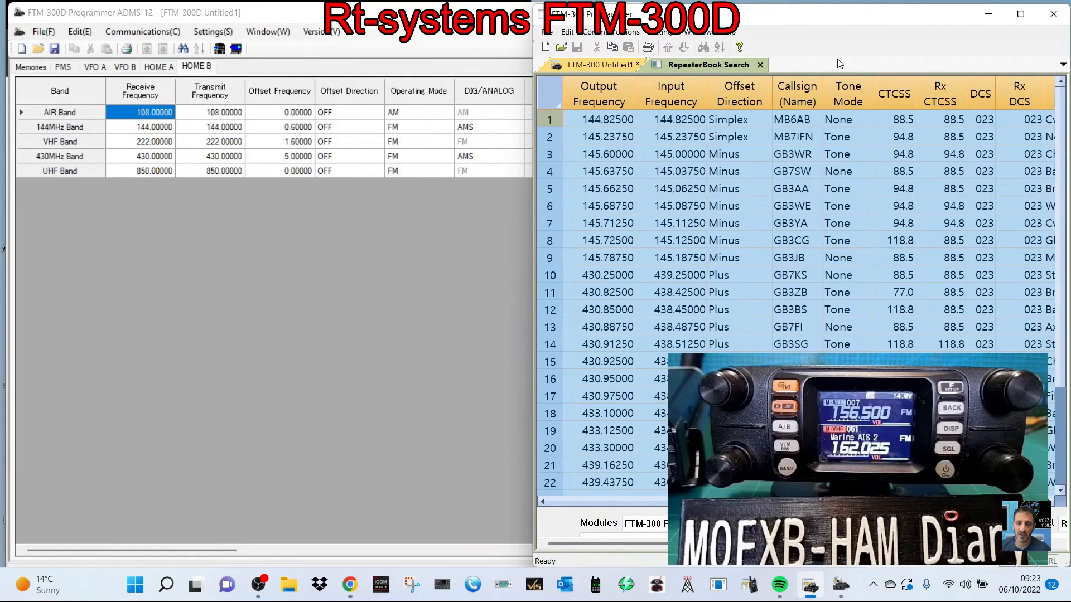
# - Close the old RepeaterBook results and run a new search within 30 miles of Bristol, UK on the 2 meter and 70 cm bands
pyautogui.click(758, 66)
pyautogui.click(548, 35)
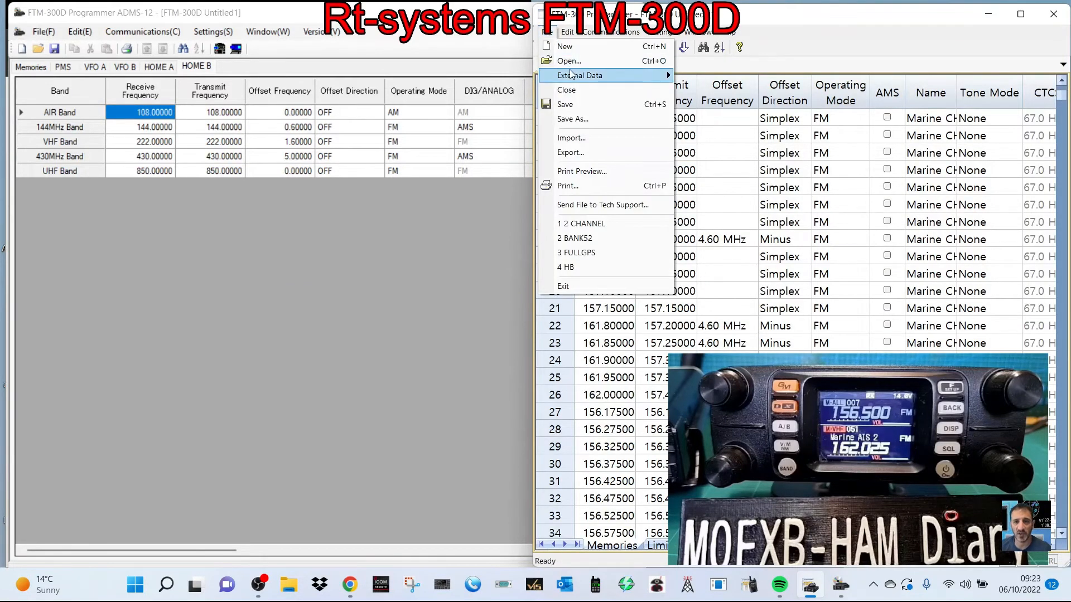
pyautogui.moveTo(613, 75)
pyautogui.click(729, 90)
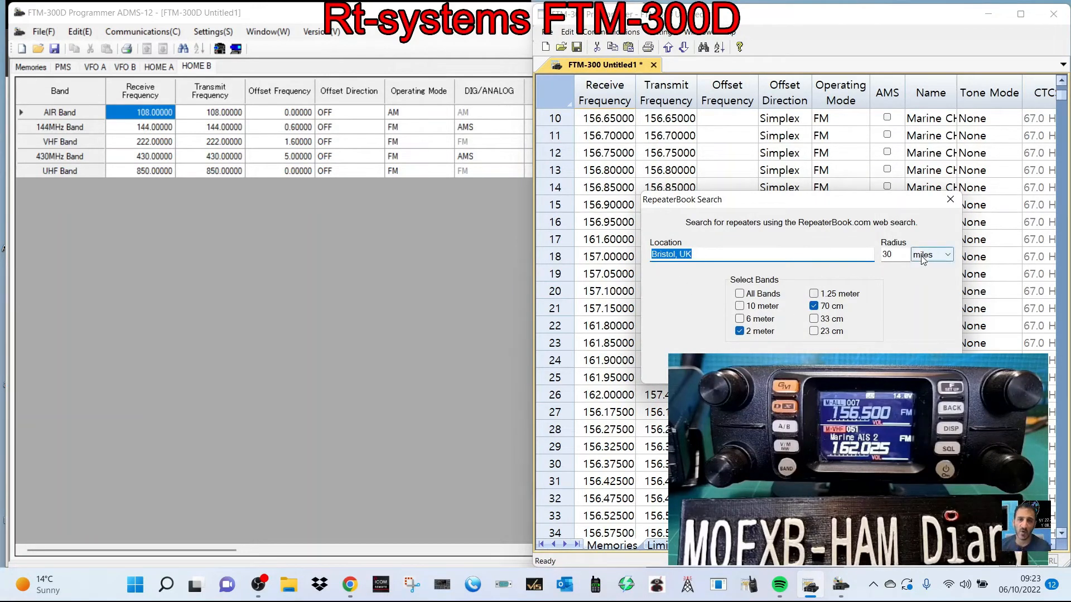
pyautogui.click(923, 368)
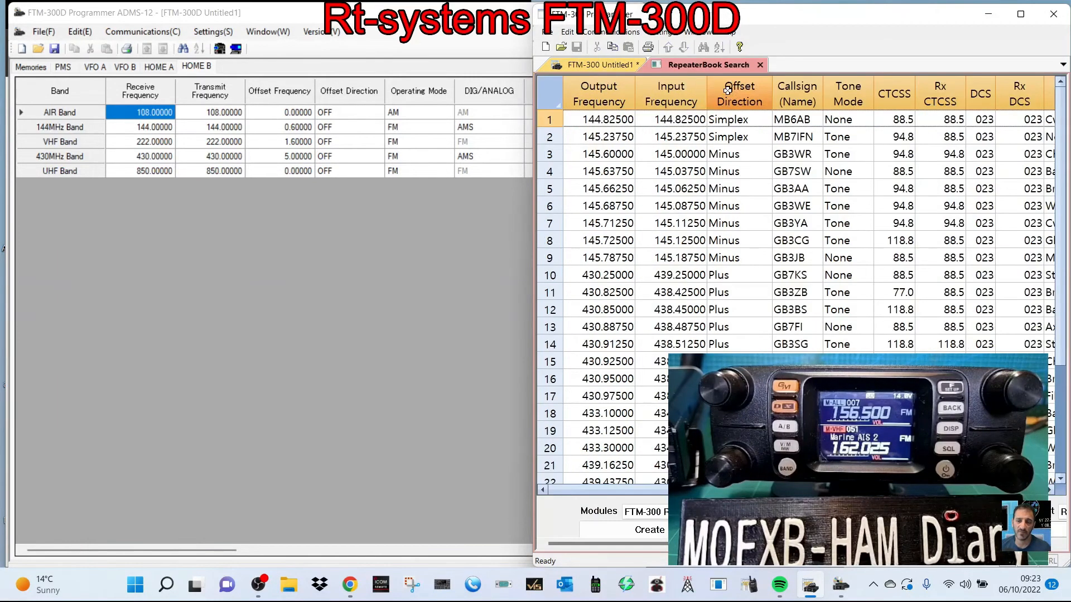
# - Look through the RepeaterBook results at full size, copy all the repeaters found and restore the window to its side-by-side size
pyautogui.scroll(-3, 842, 244)
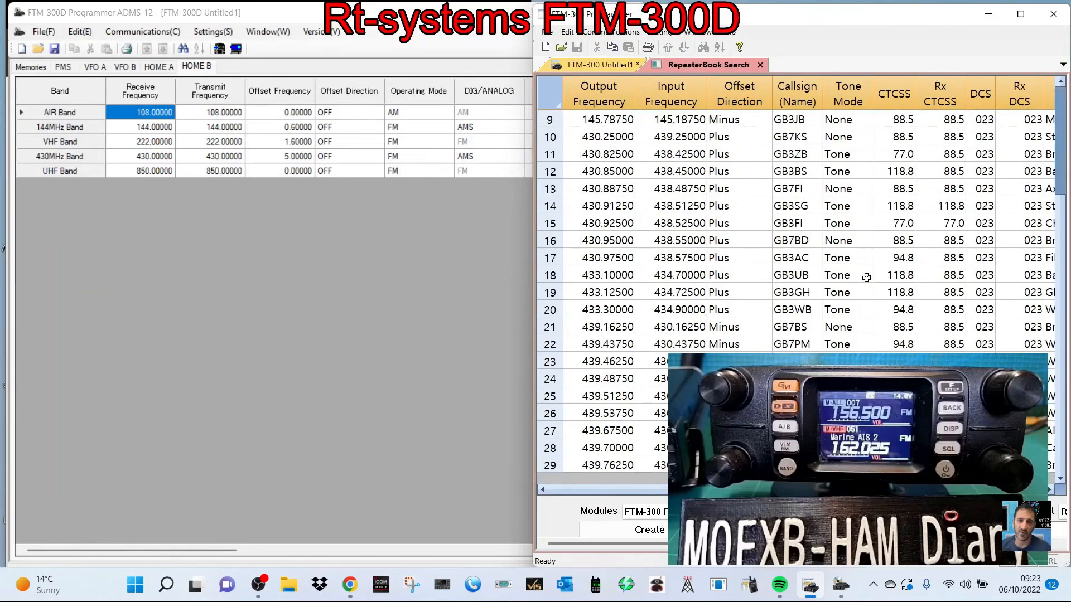
pyautogui.scroll(3, 842, 243)
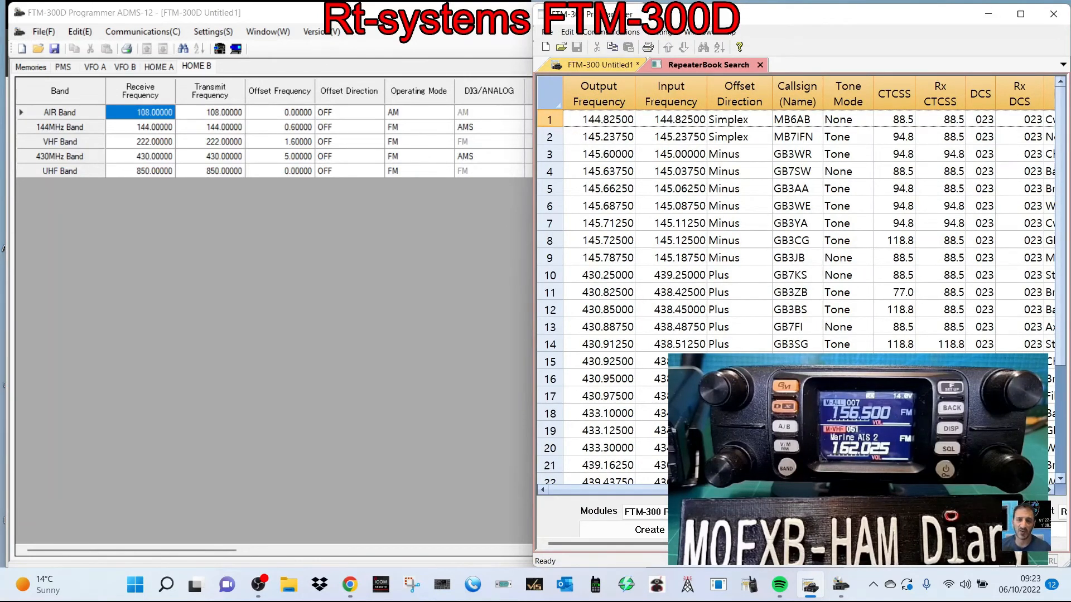
pyautogui.click(1020, 14)
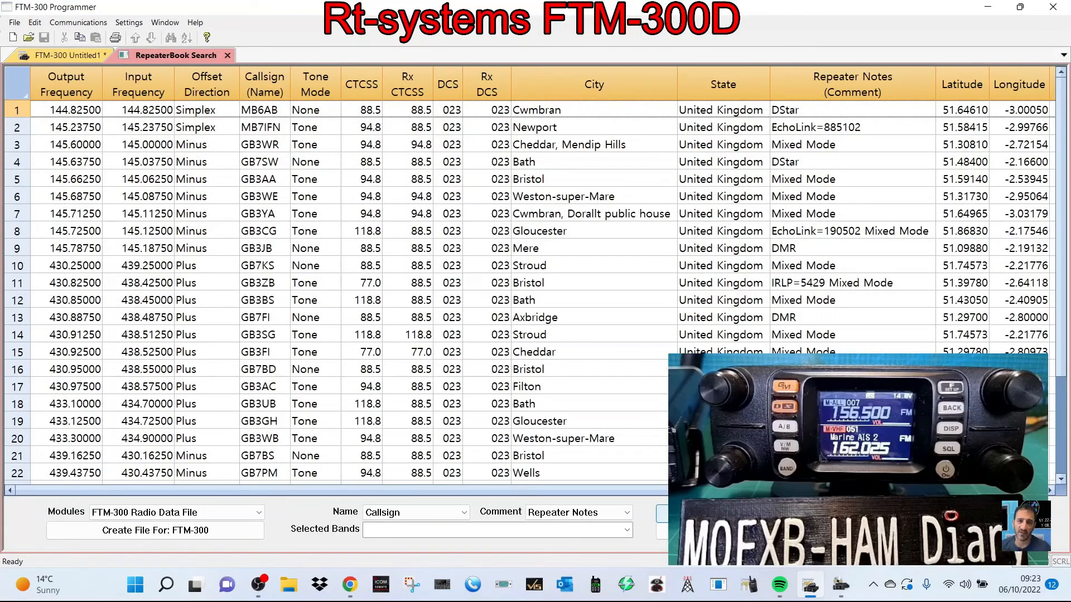
pyautogui.hotkey('ctrl', 'a')
pyautogui.rightClick(127, 196)
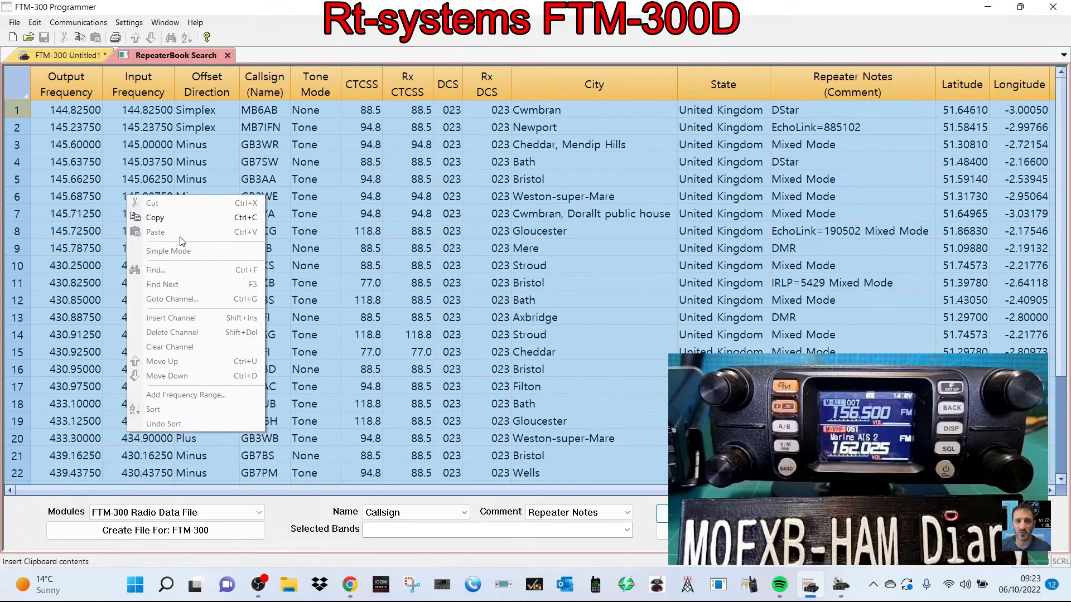
pyautogui.click(168, 218)
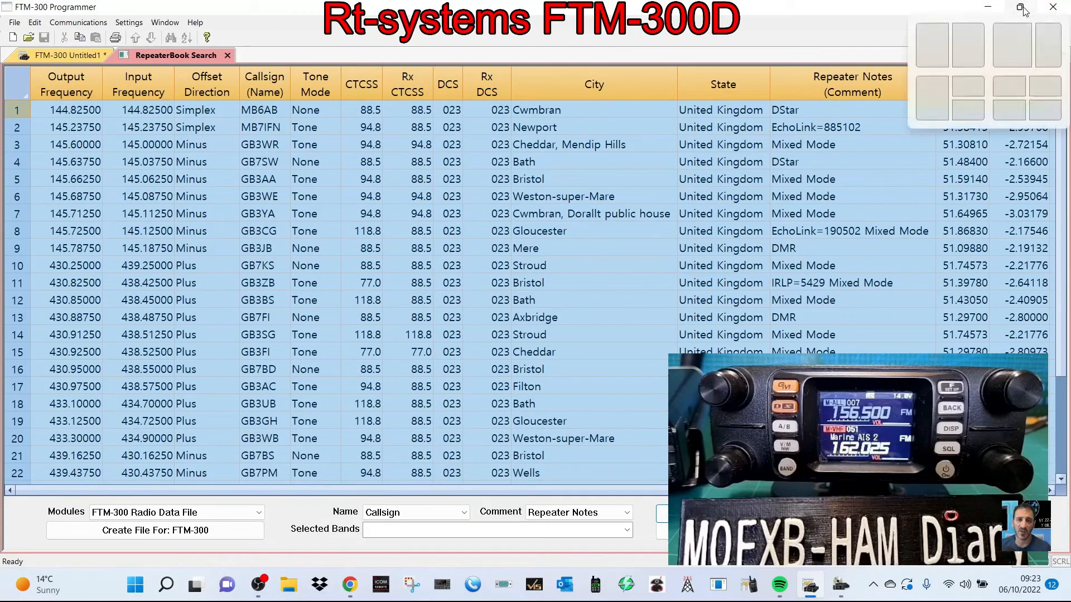
pyautogui.click(1024, 8)
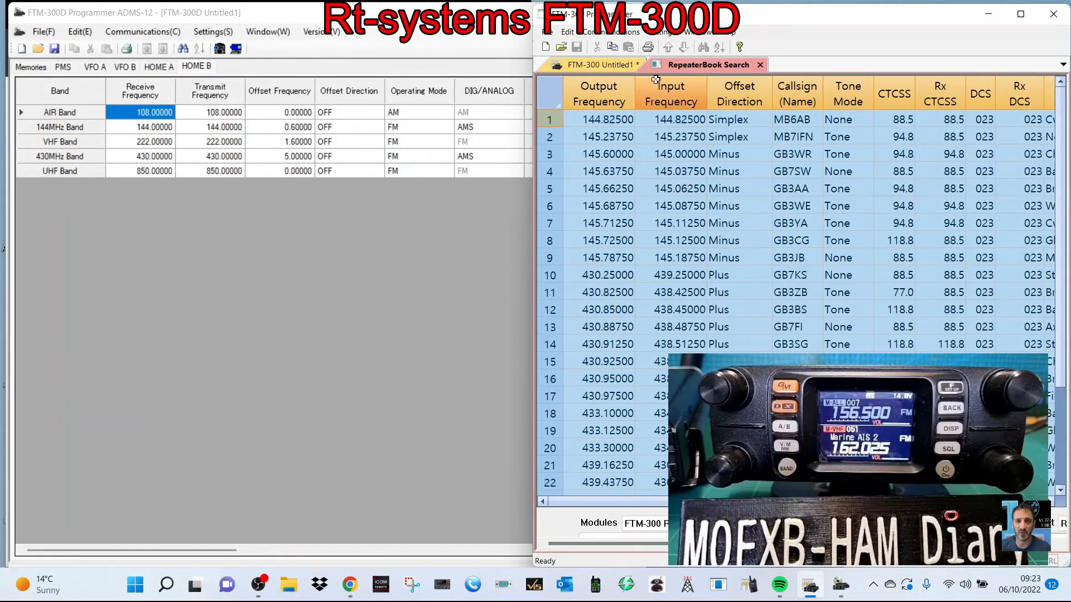
# - Return to the FTM-300 memory list and open the editing options for empty channel 83
pyautogui.click(604, 66)
pyautogui.scroll(-19, 589, 397)
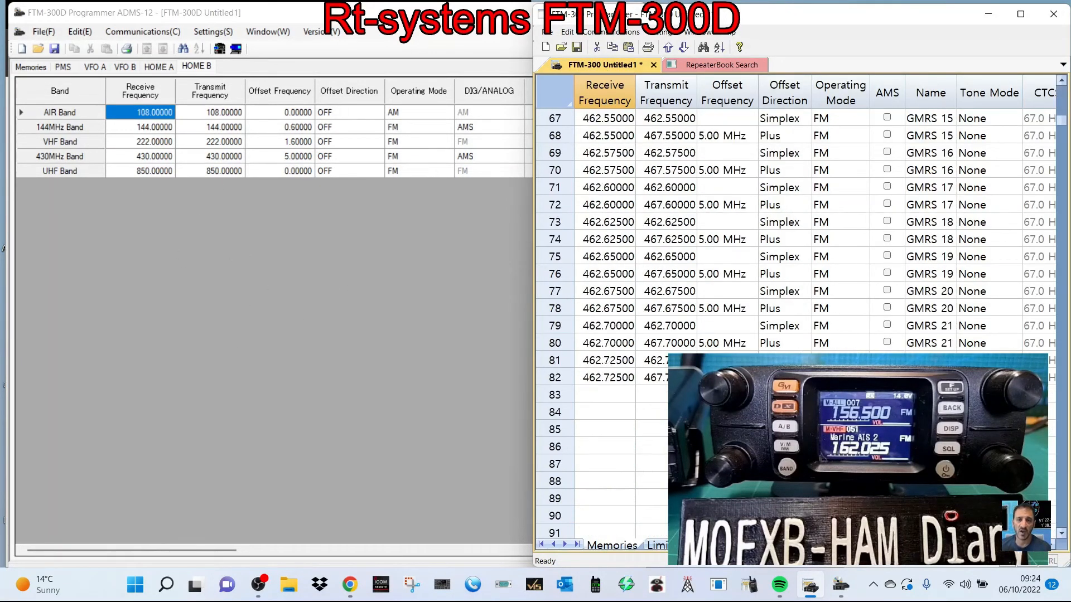
pyautogui.click(562, 396)
pyautogui.rightClick(626, 425)
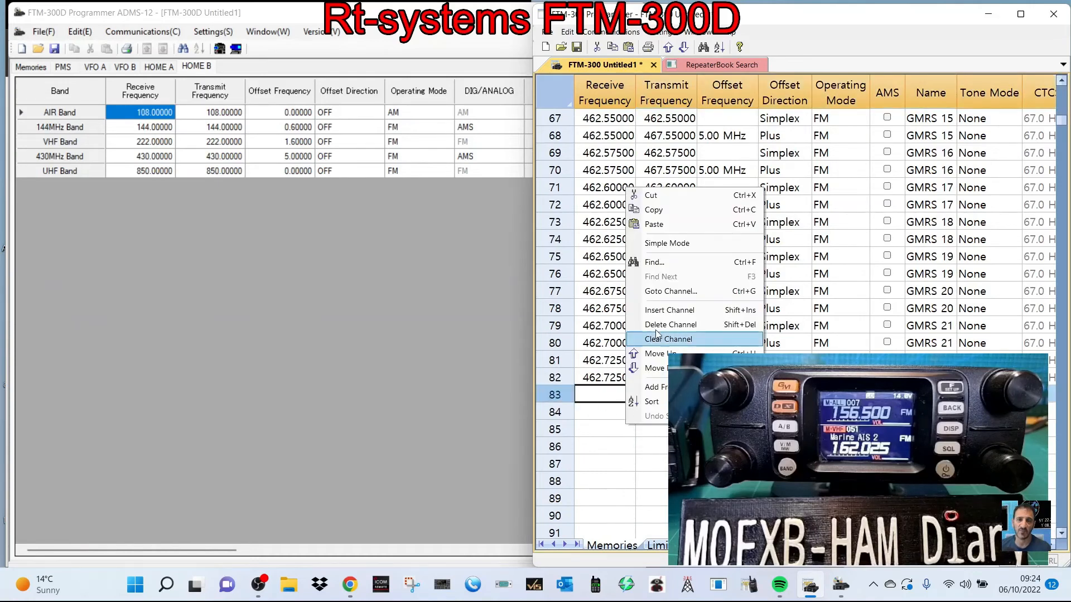
# - Switch to ADMS-12, show its Memories table and select empty channel 84
pyautogui.click(140, 259)
pyautogui.click(24, 67)
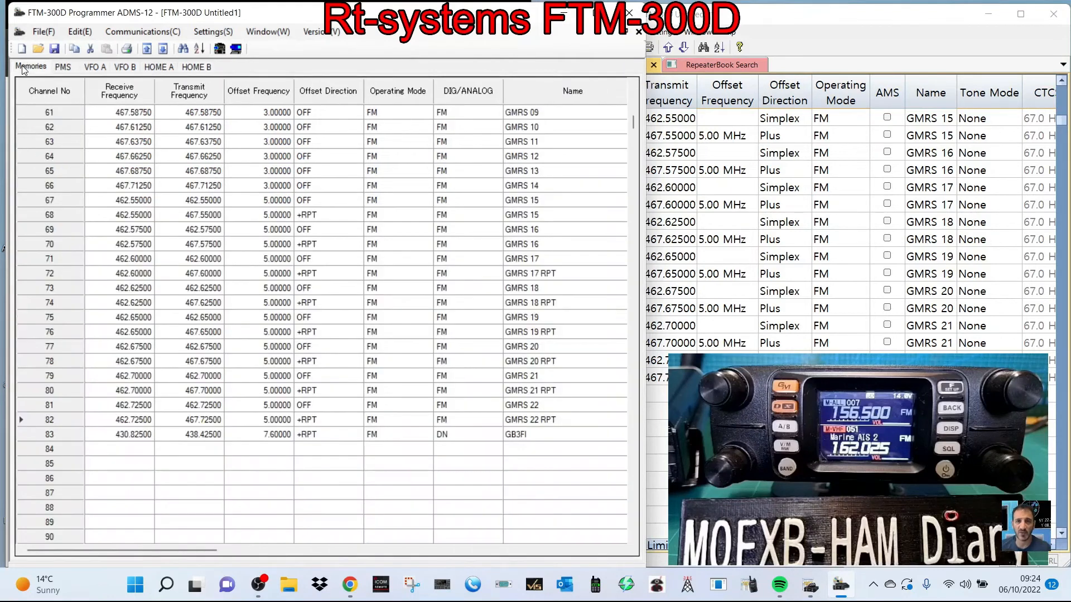
pyautogui.click(128, 449)
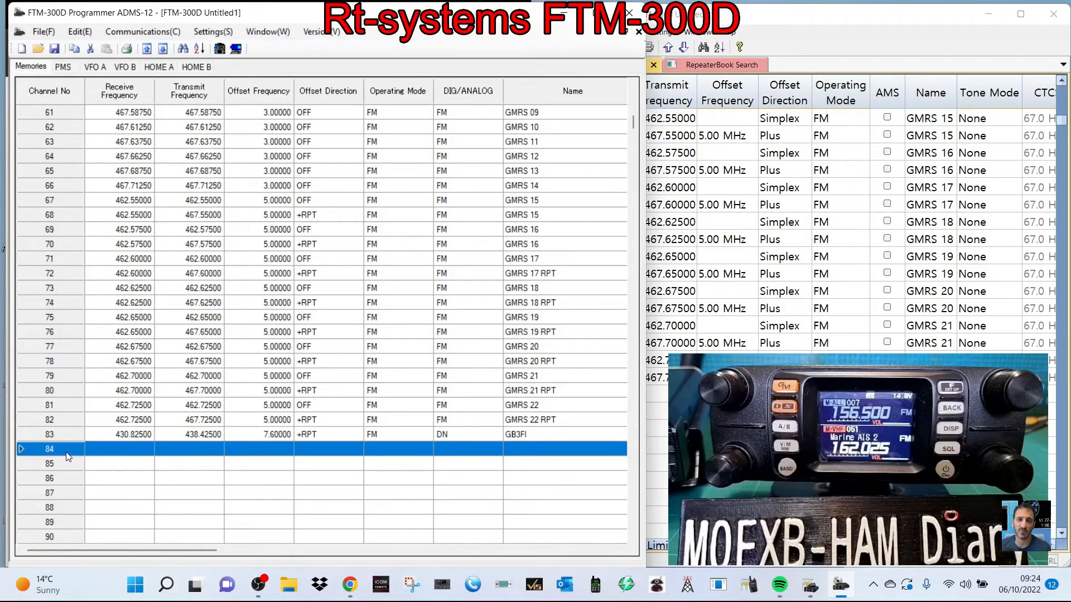
# - Switch to the RT Systems programmer, view its memory list at full size and restore the window to its side-by-side size
pyautogui.click(835, 15)
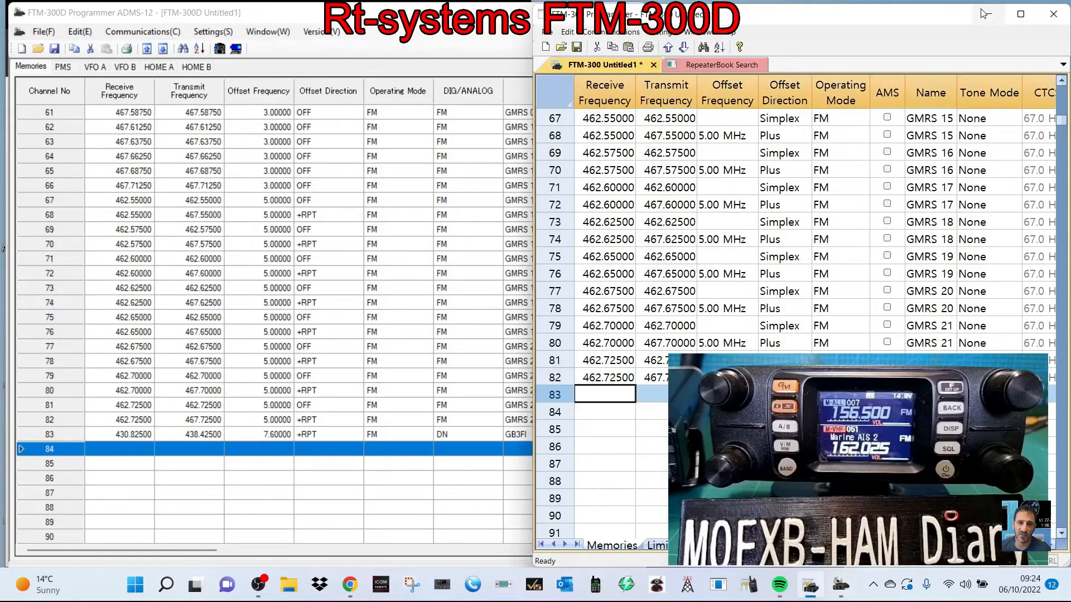
pyautogui.click(1022, 12)
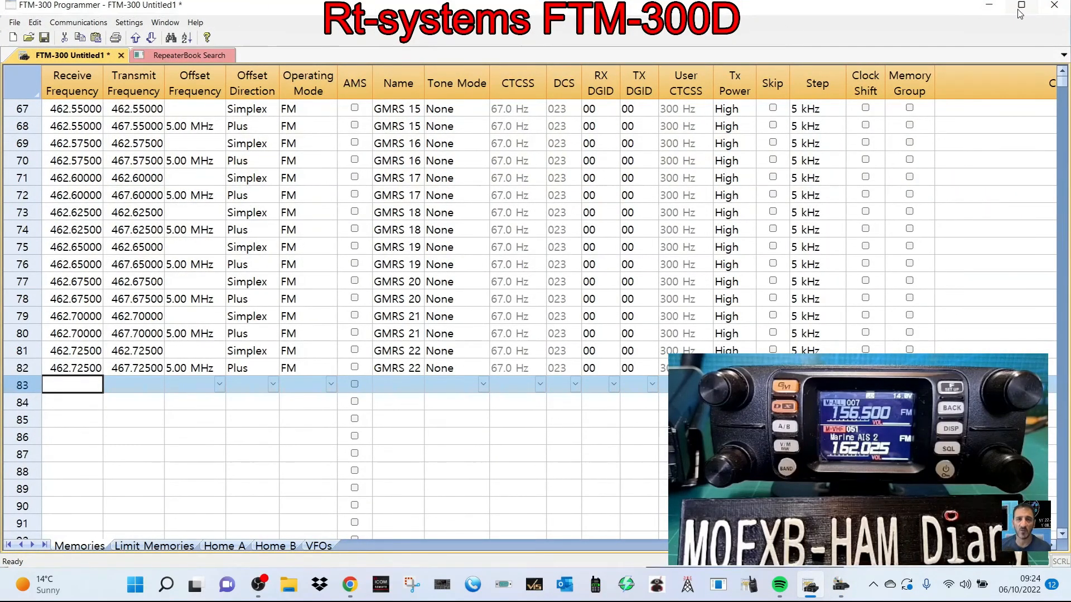
pyautogui.click(1020, 5)
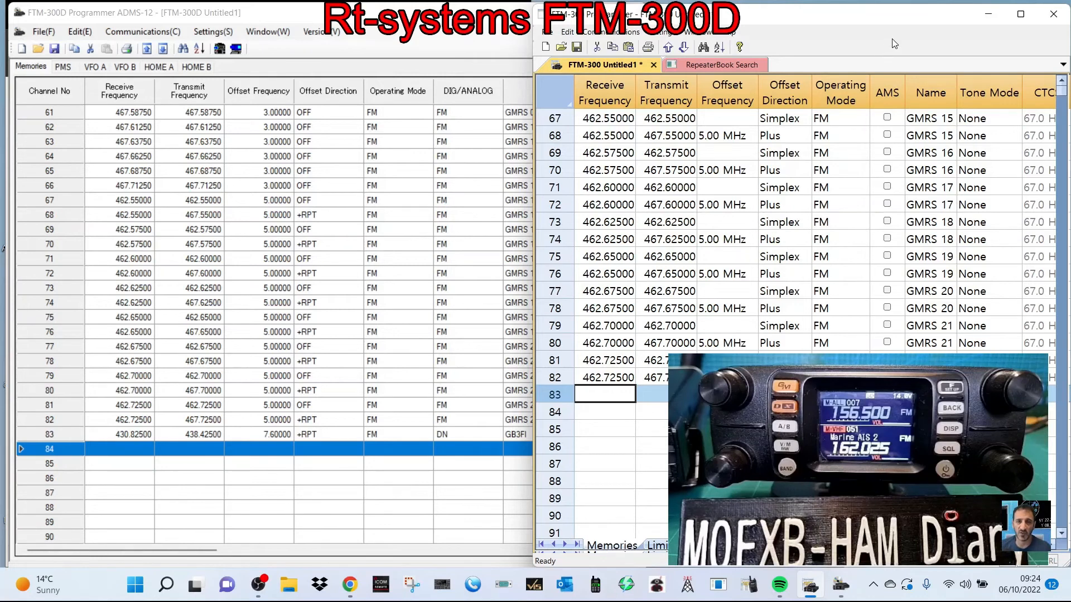
# - Switch to ADMS-12, view its file import and export options and move its window slightly lower
pyautogui.click(34, 35)
pyautogui.click(37, 36)
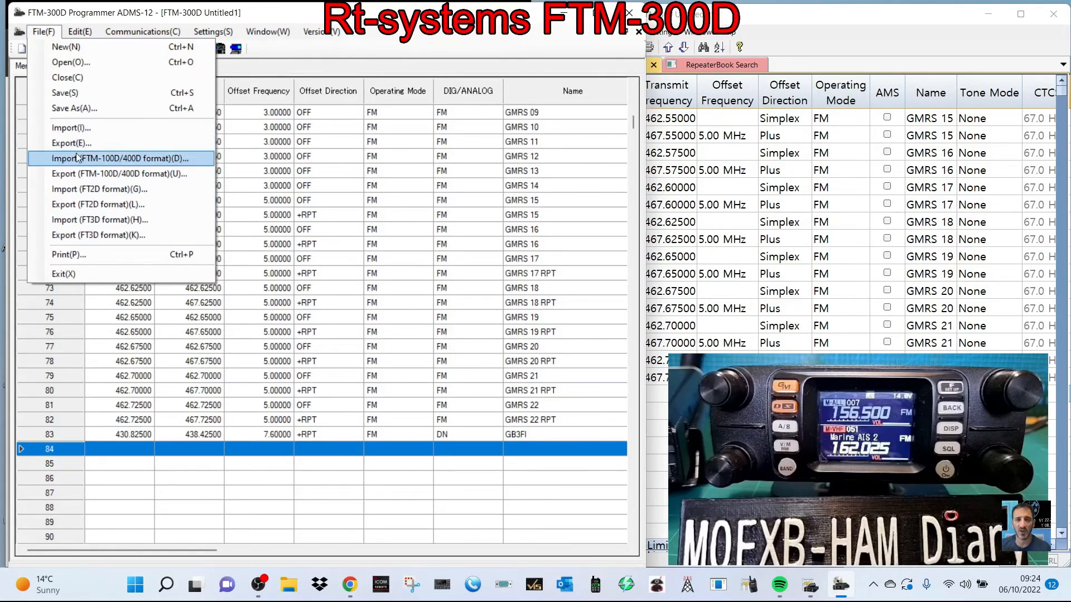
pyautogui.click(511, 33)
pyautogui.moveTo(388, 15); pyautogui.dragTo(390, 35)
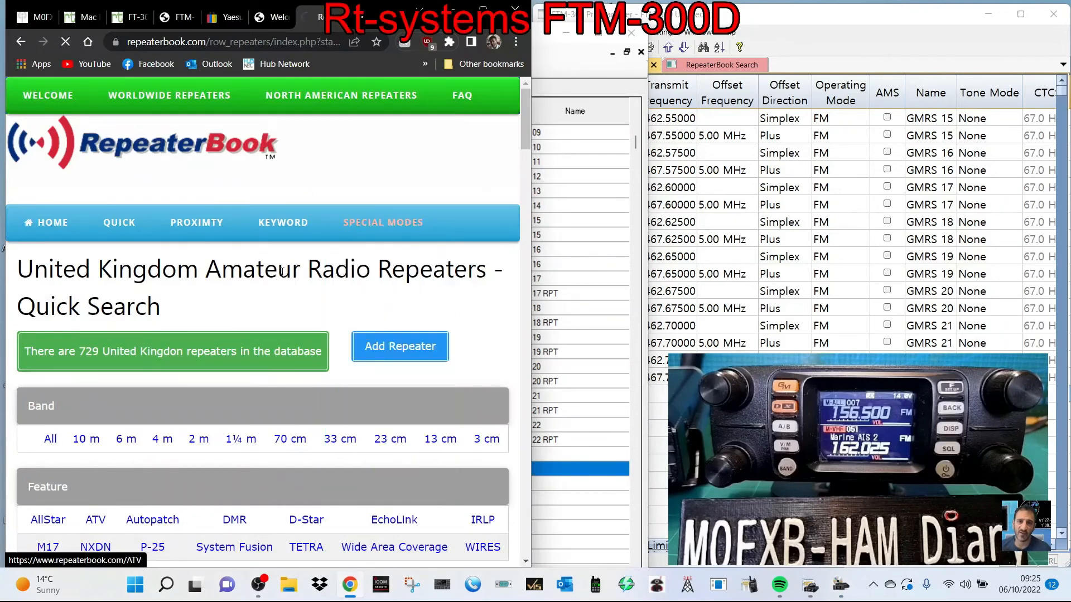
# - List the United Kingdom repeaters for all bands on the RepeaterBook website in the browser and view the results
pyautogui.scroll(-5, 305, 247)
pyautogui.scroll(5, 329, 292)
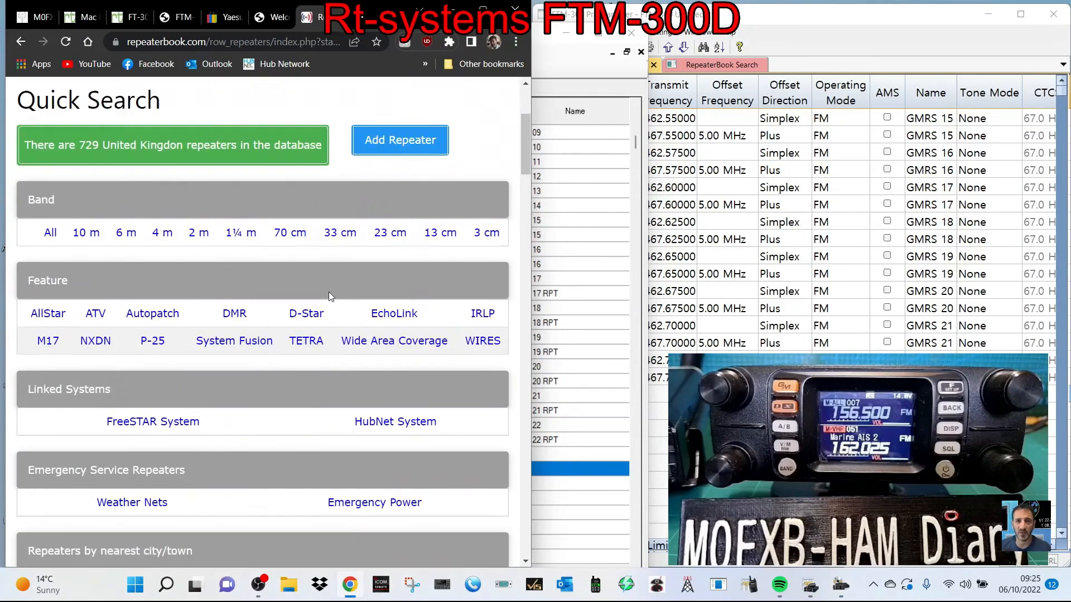
pyautogui.scroll(-5, 324, 283)
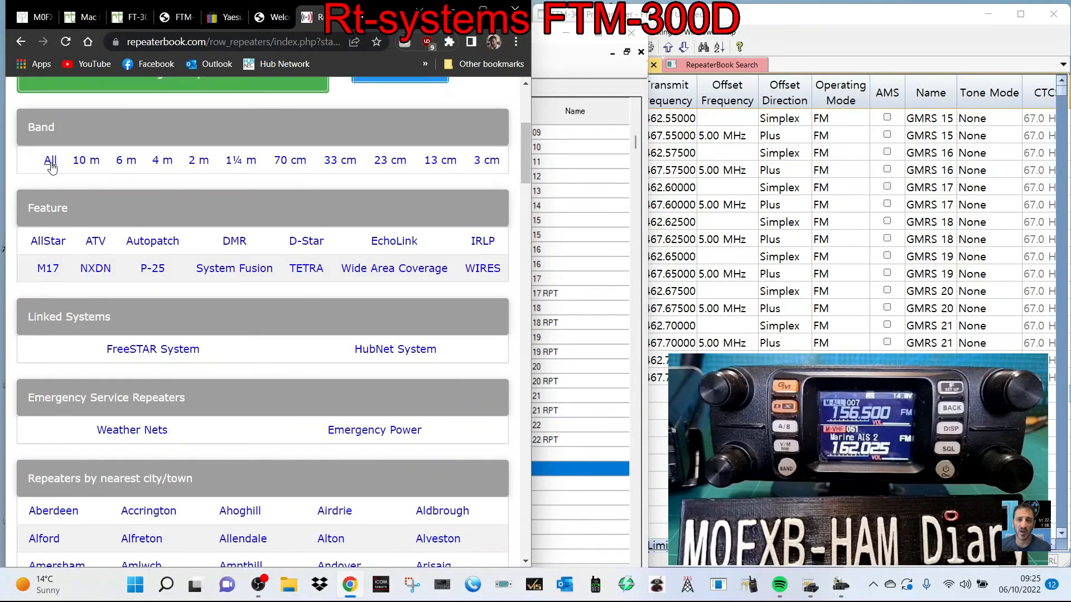
pyautogui.click(51, 160)
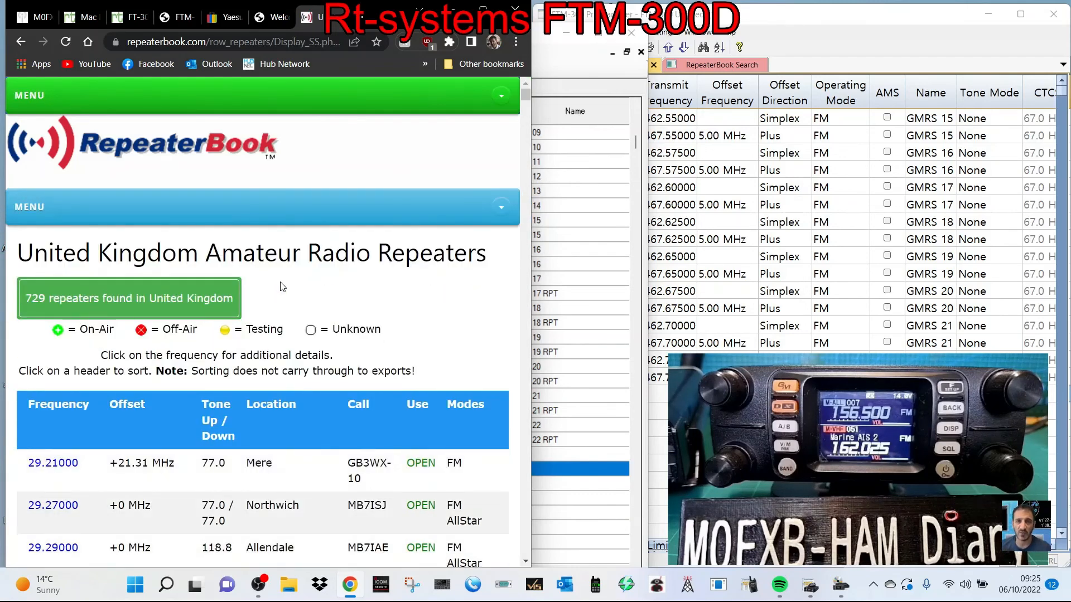
pyautogui.scroll(-2, 281, 285)
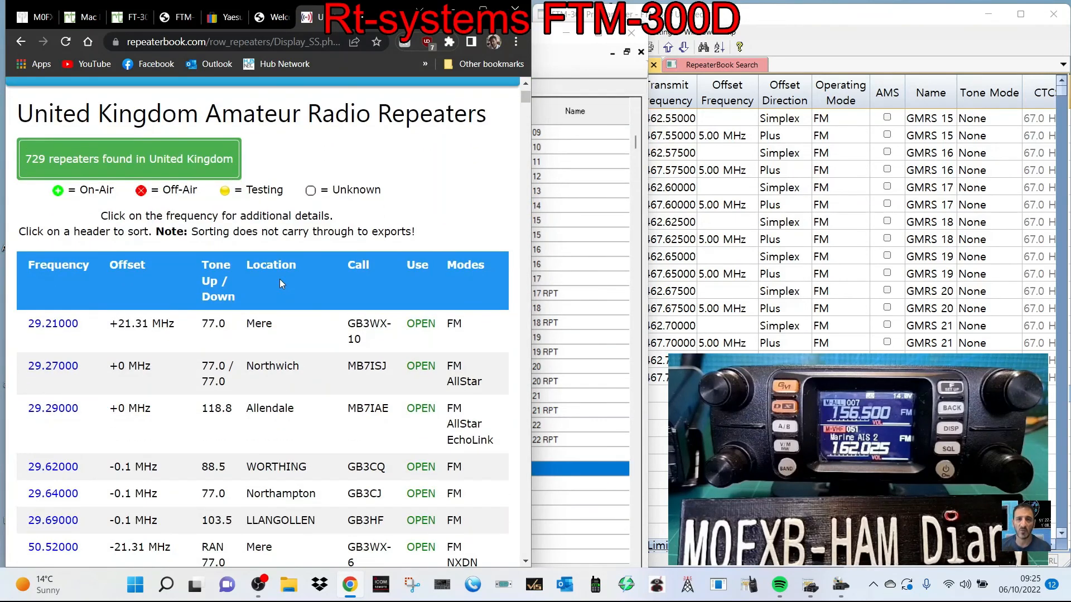
# - View the RepeaterBook page's menu options alongside the RT Systems memory list and bring ADMS-12 back to the front
pyautogui.hotkey('alt', 'Tab')
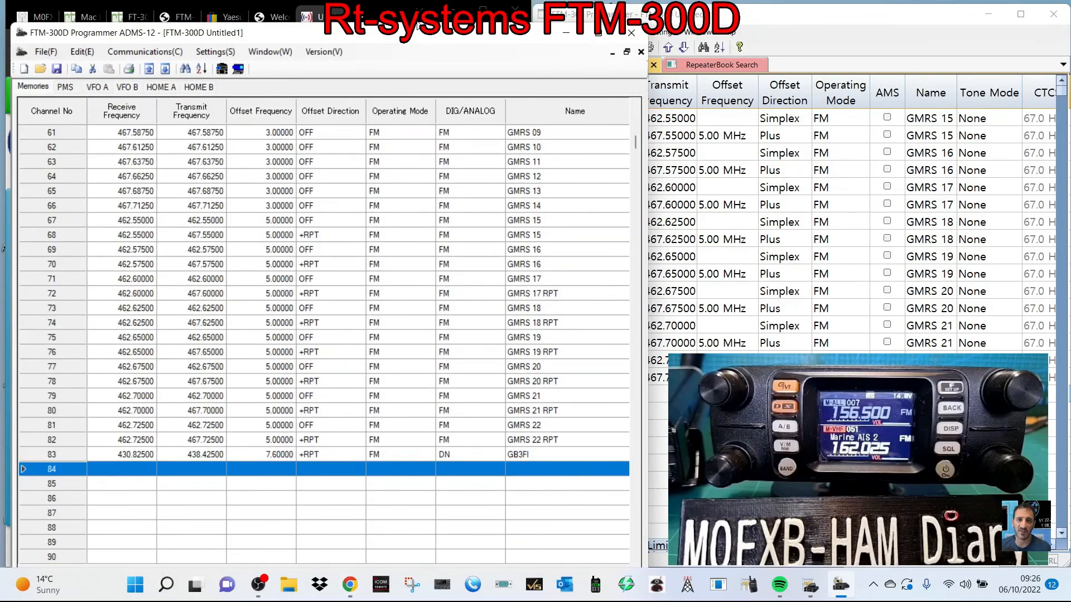
pyautogui.hotkey('alt', 'Tab')
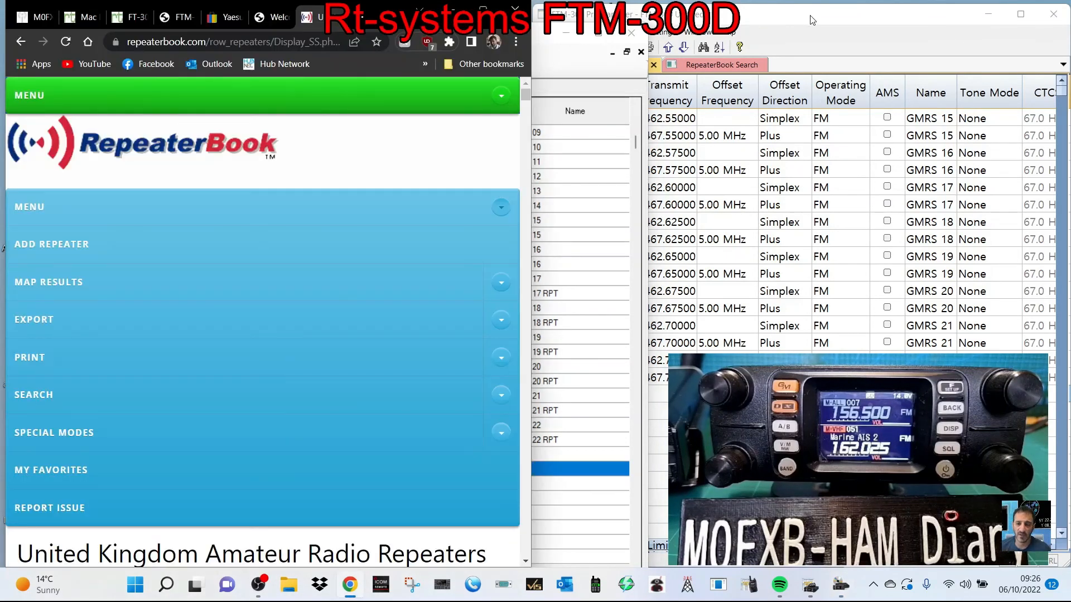
pyautogui.hotkey('alt', 'Tab')
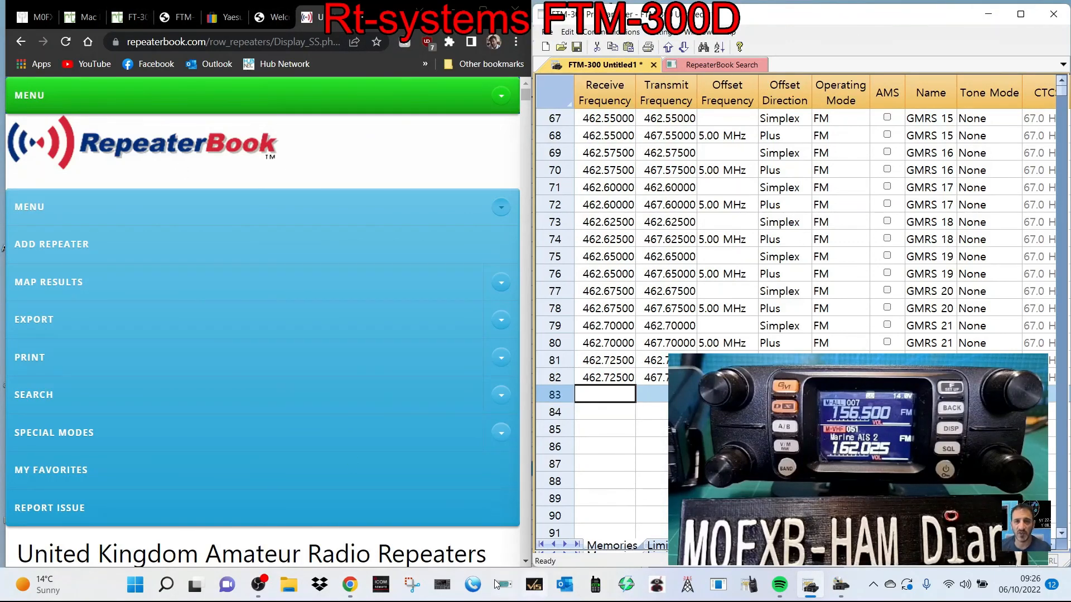
pyautogui.click(818, 589)
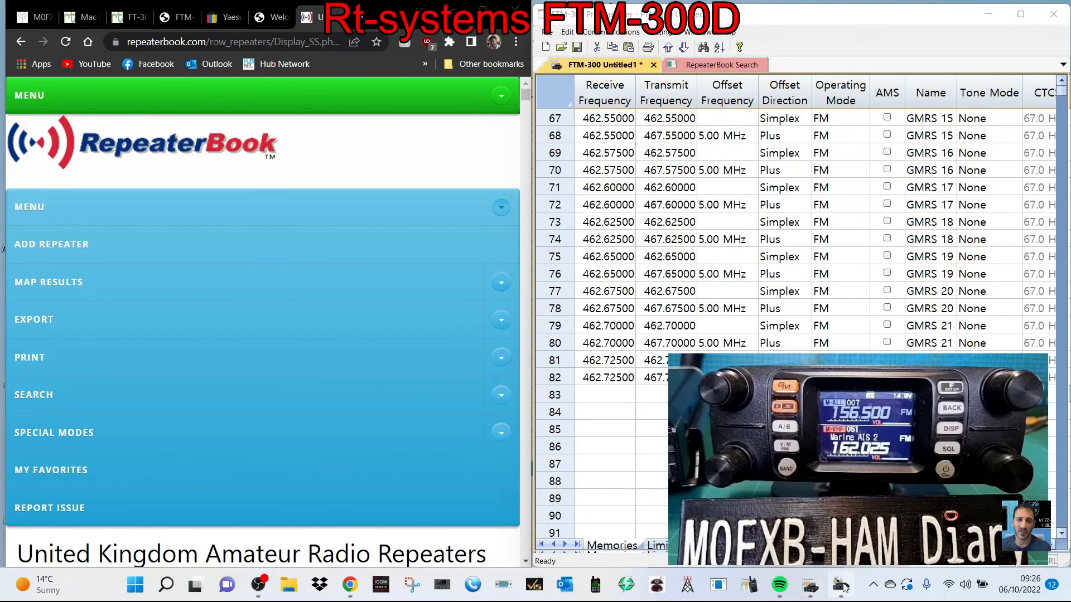
pyautogui.click(842, 586)
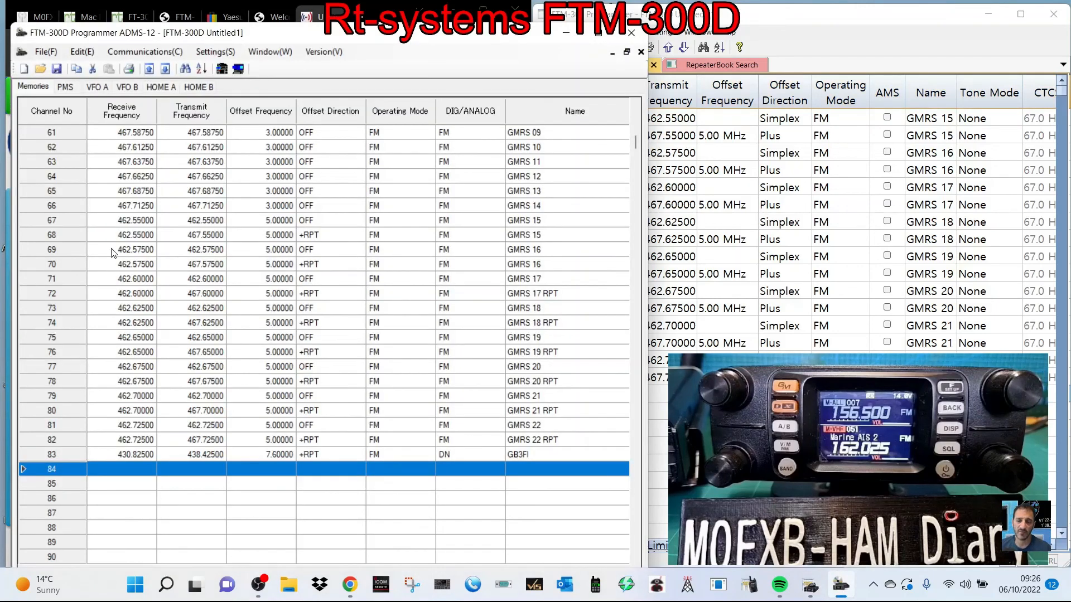